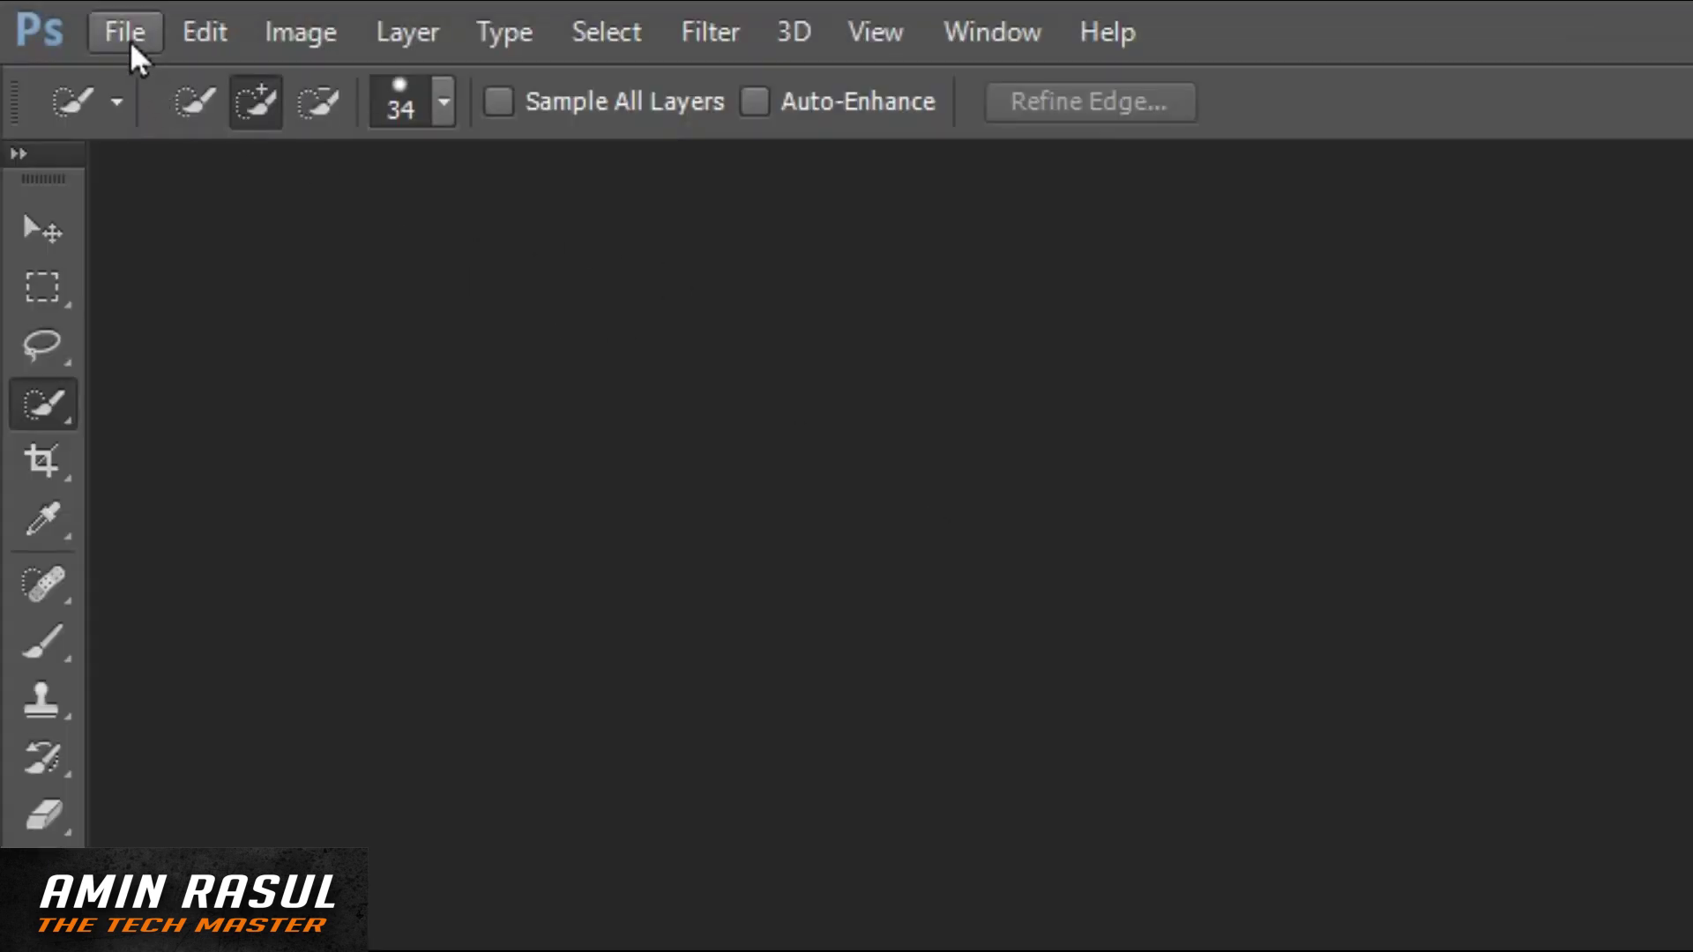
Step: Start a new blank document sized 1000 × 1428 px at 150 pixels/inch
click(129, 40)
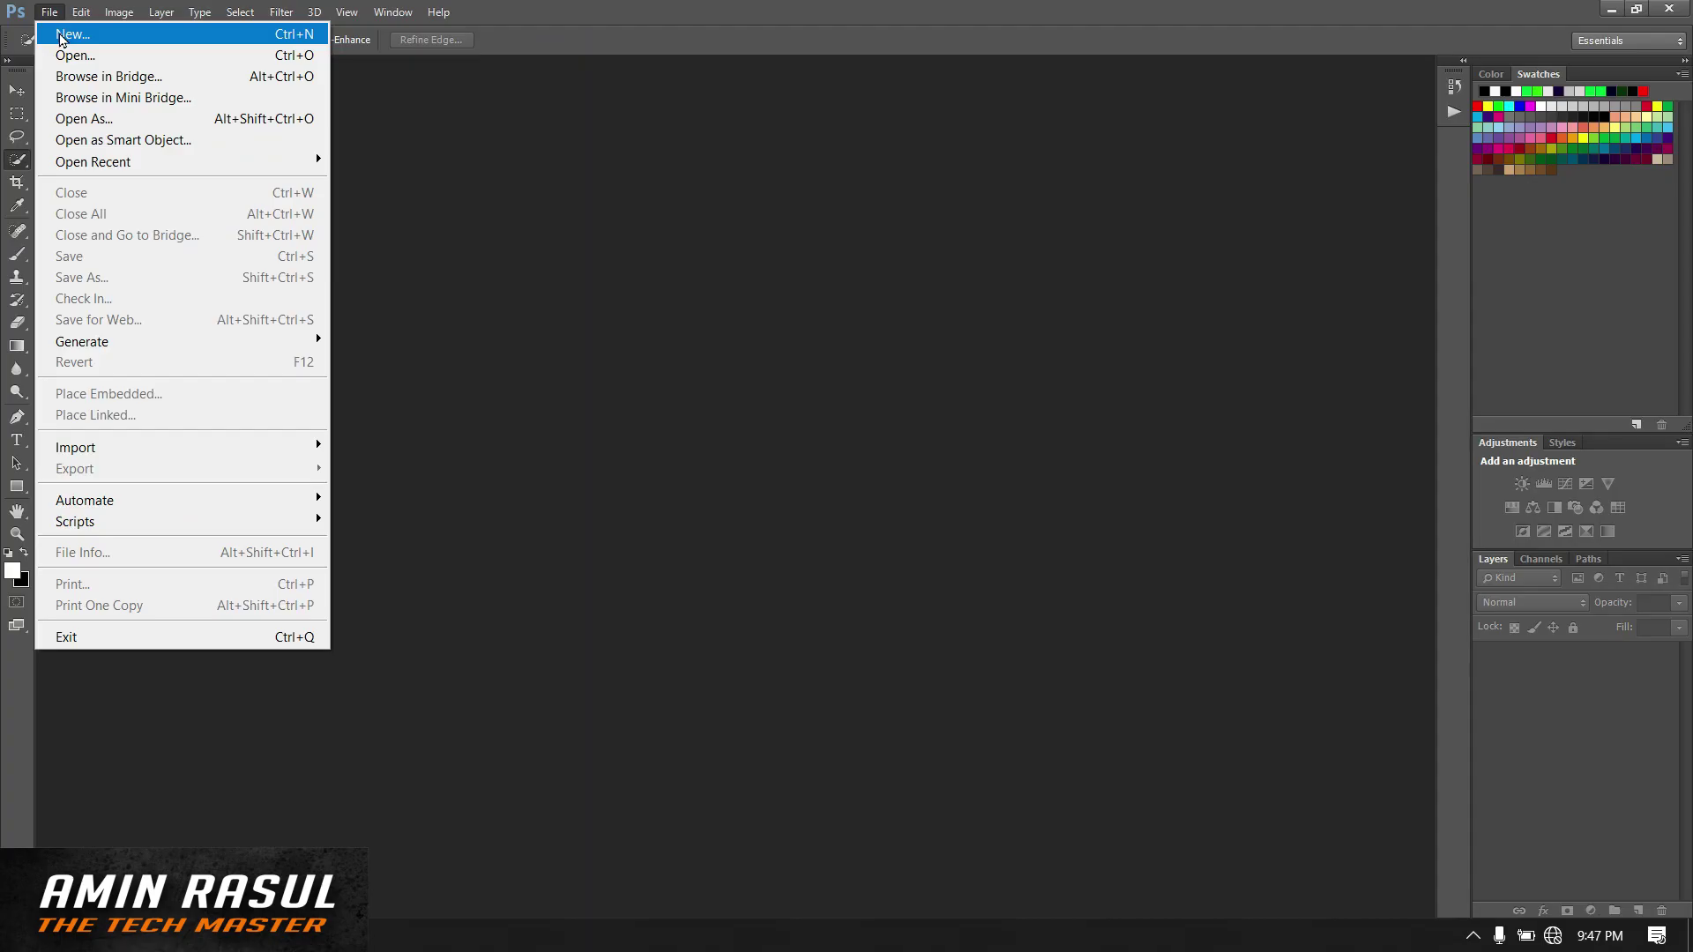
click(61, 38)
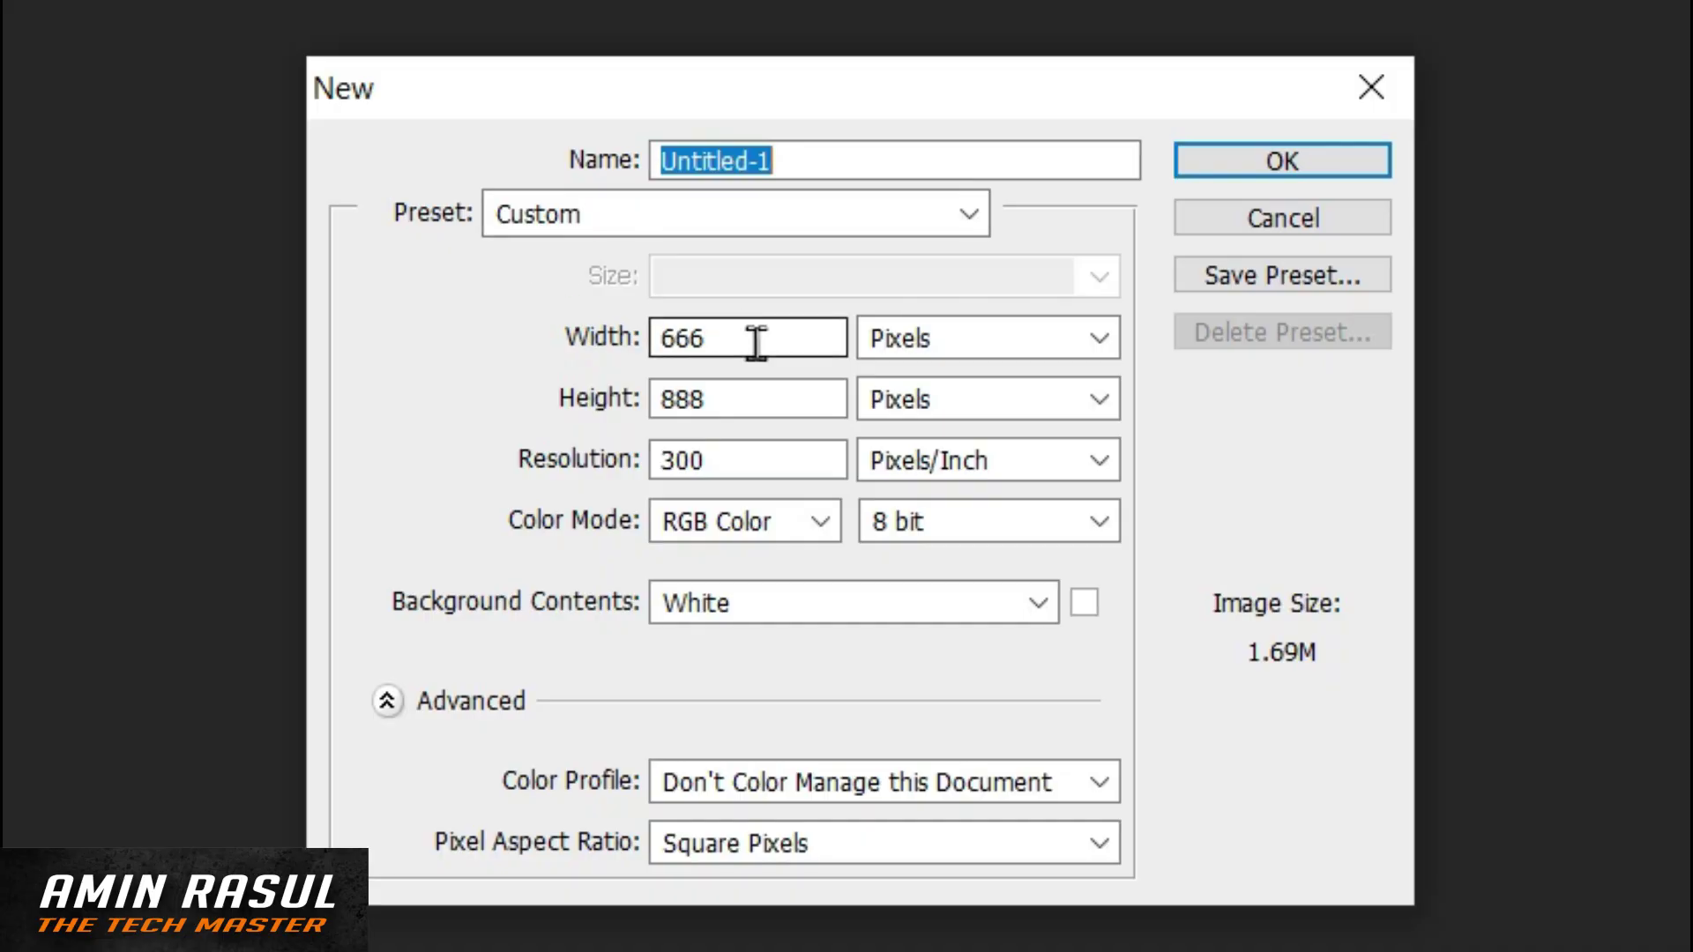
drag(801, 316, 755, 316)
text(1000)
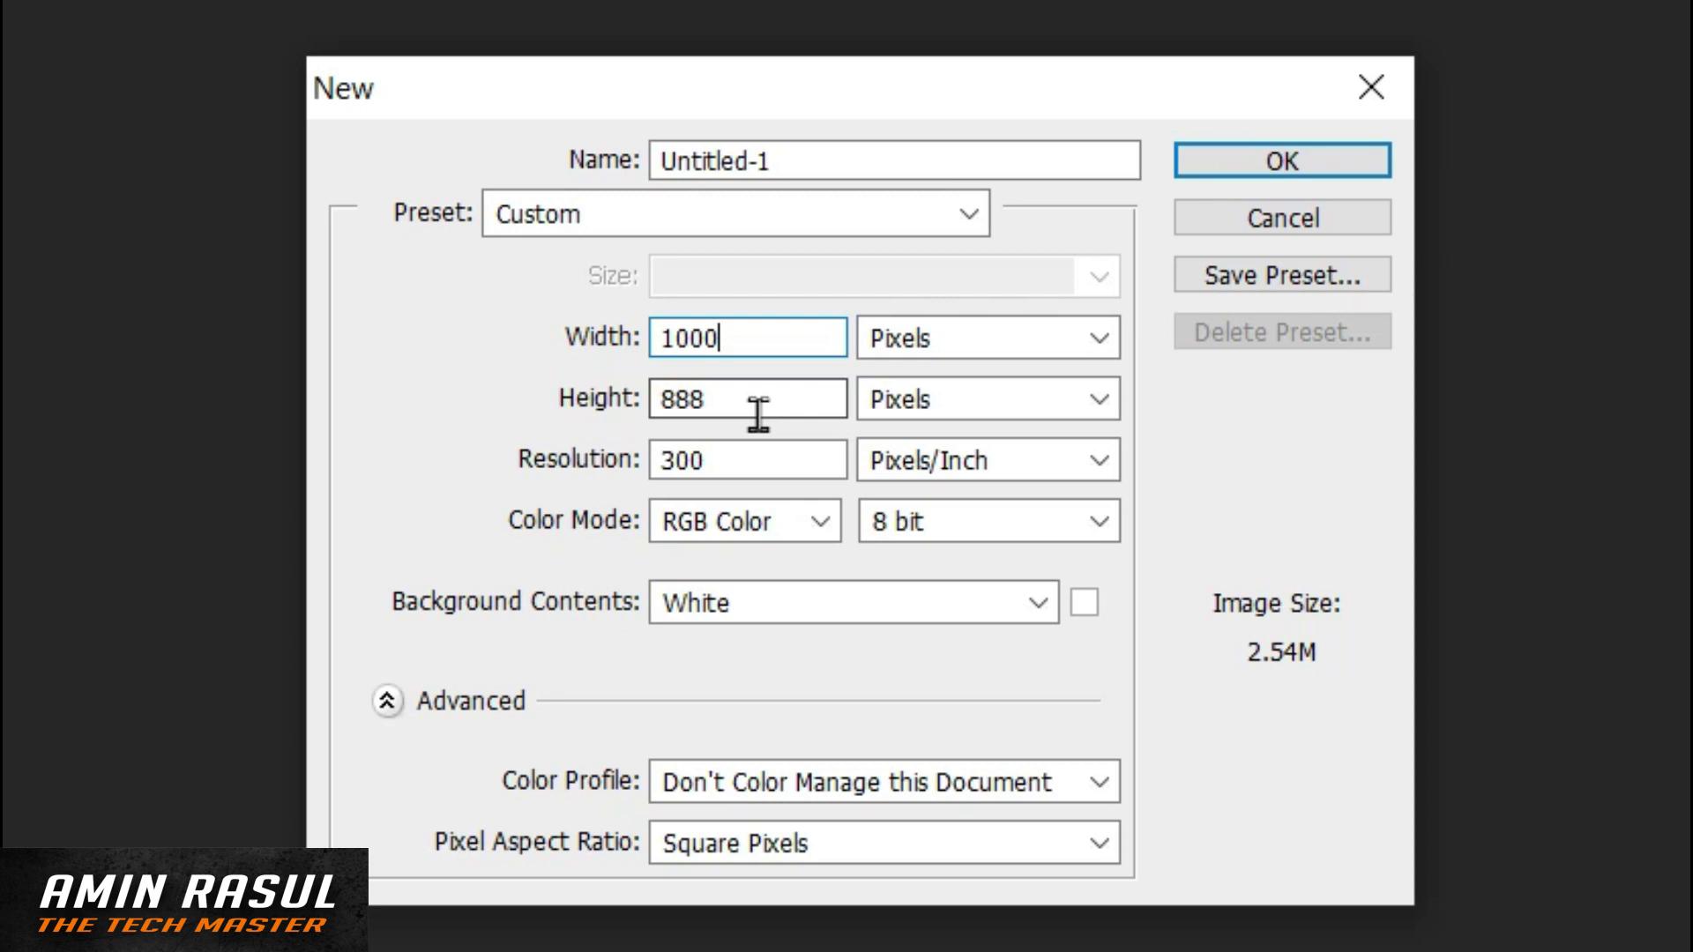
drag(755, 415, 518, 427)
text(1428)
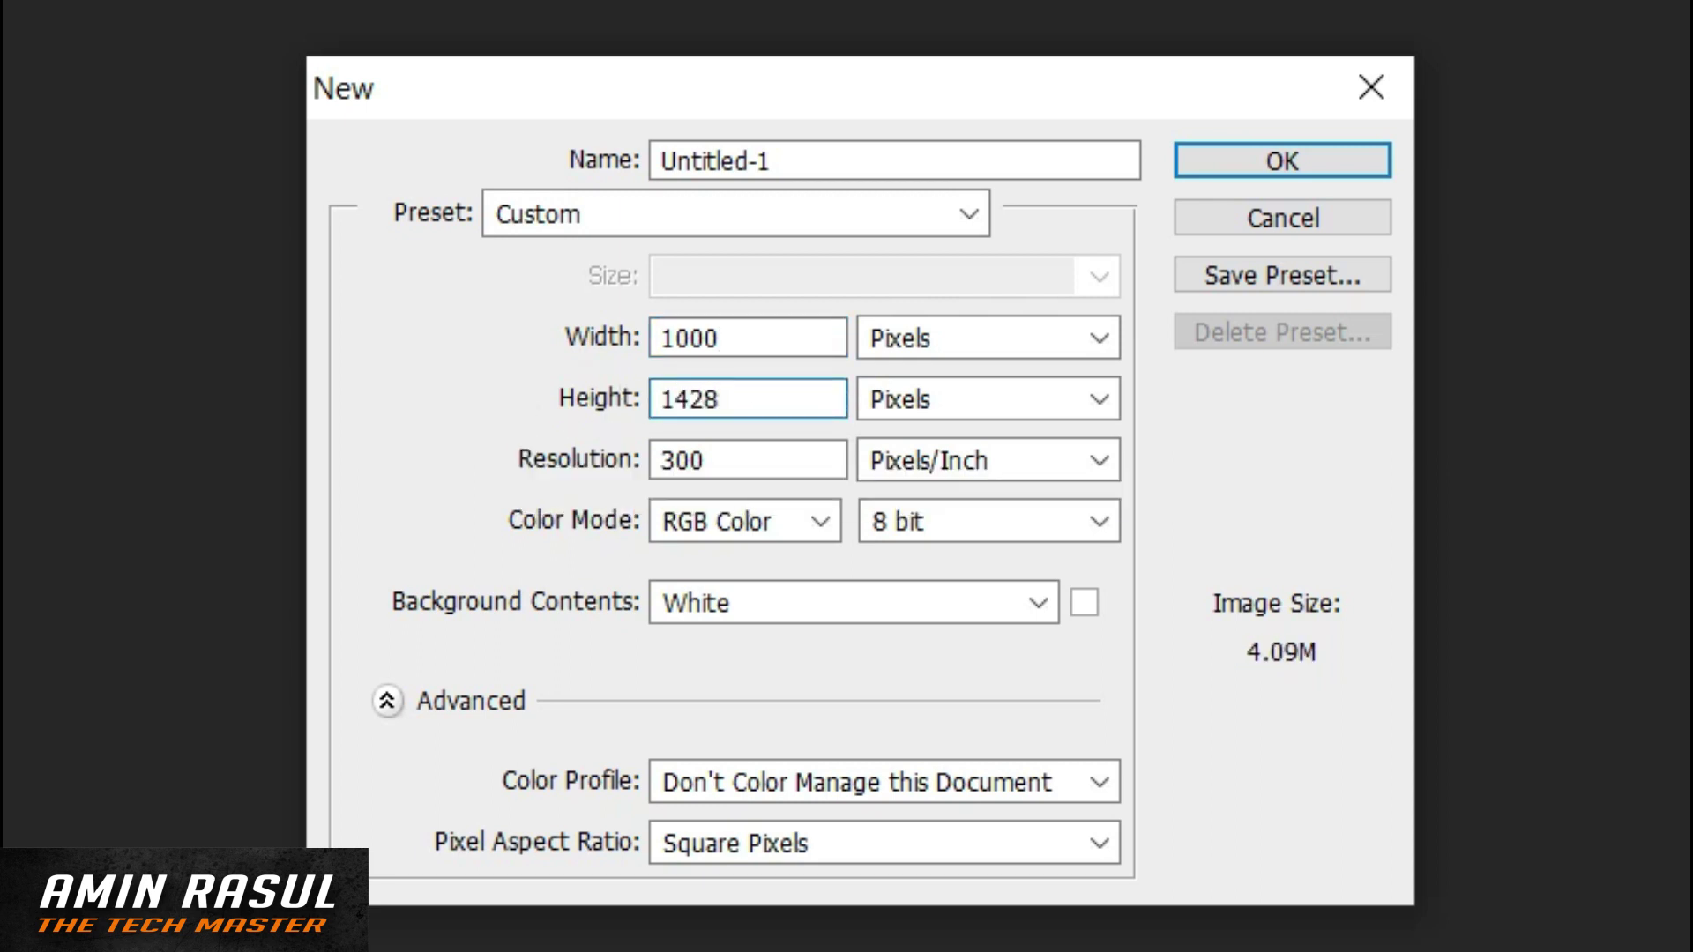
drag(775, 468, 596, 458)
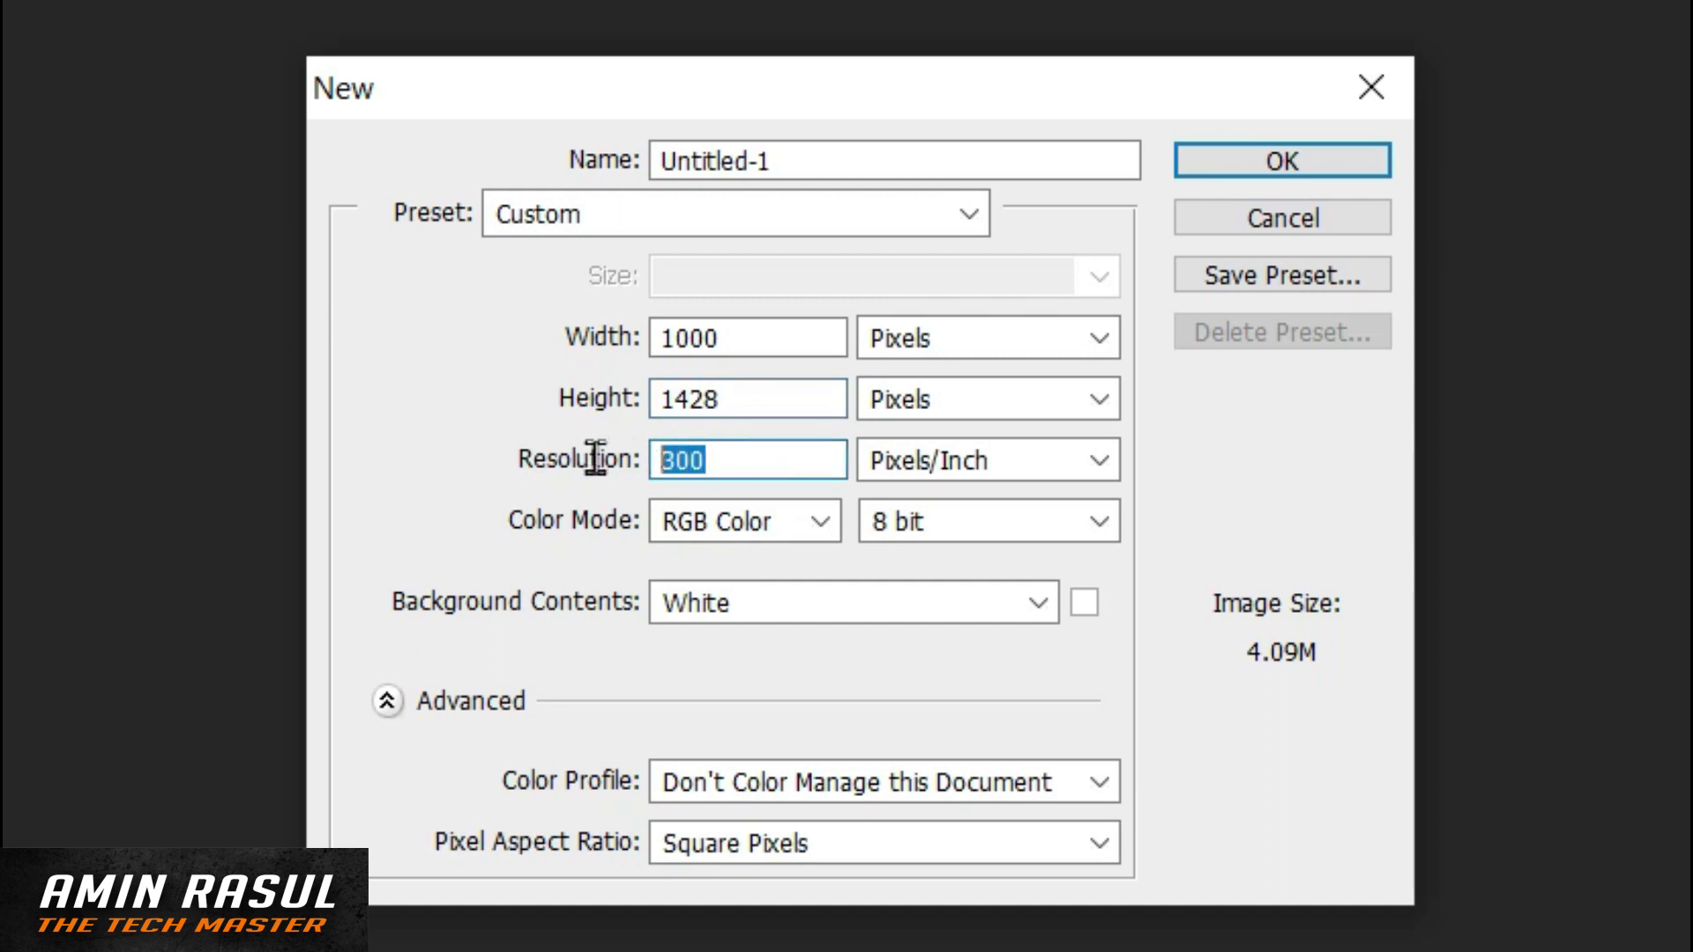
text(15)
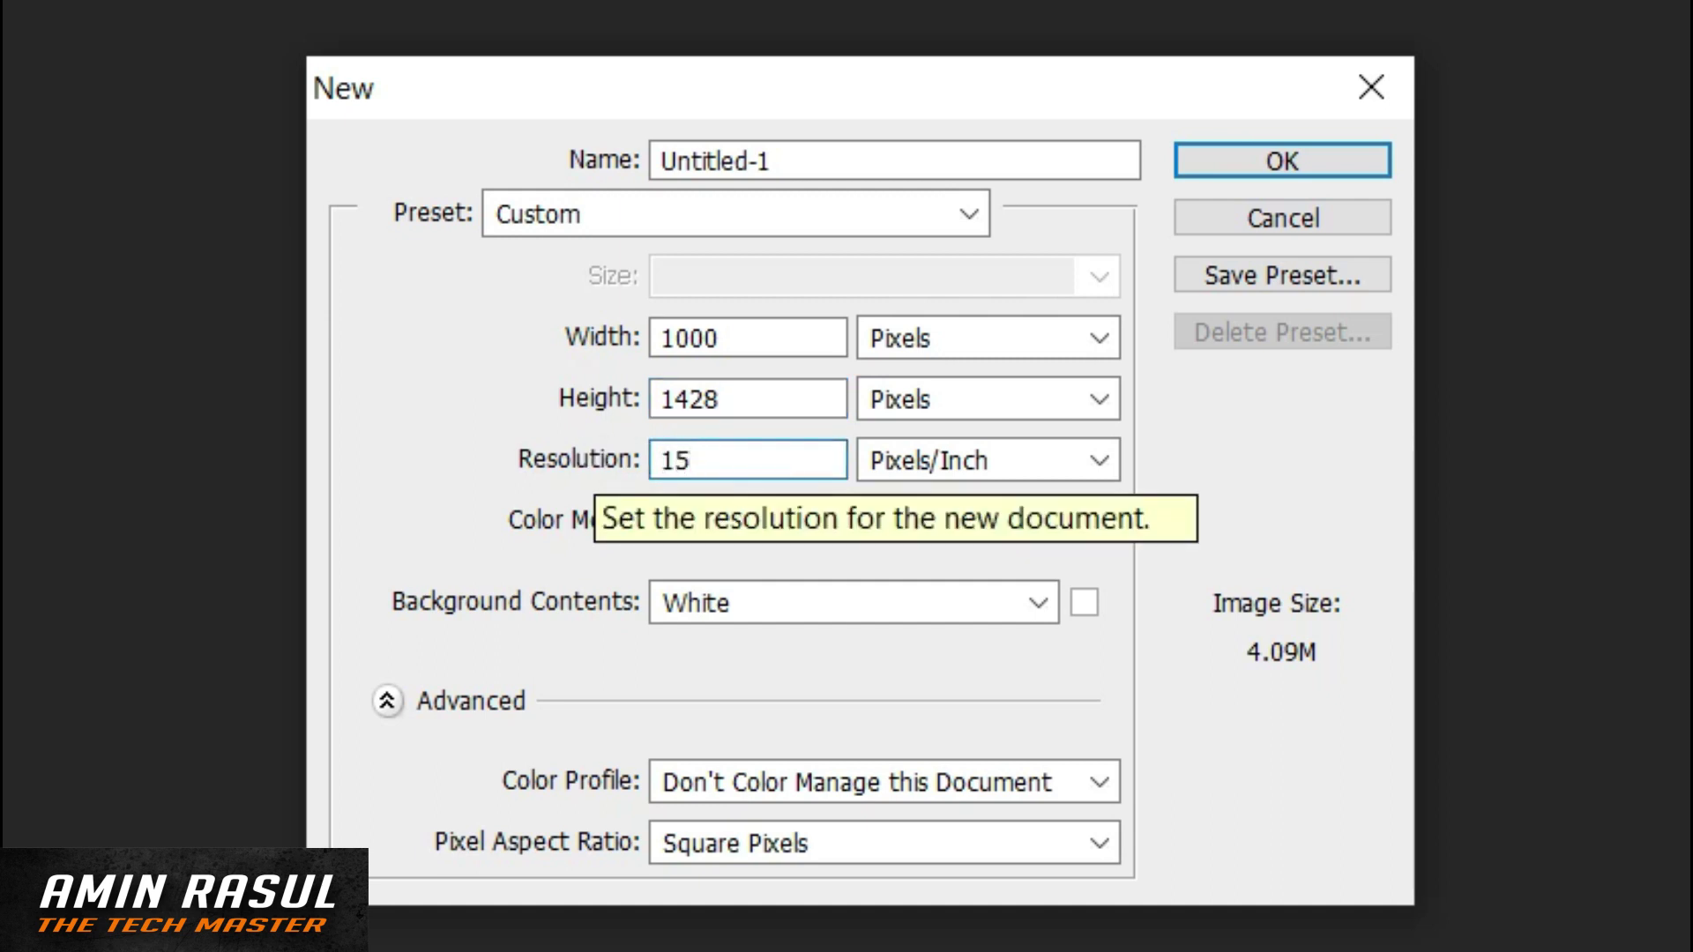
text(0)
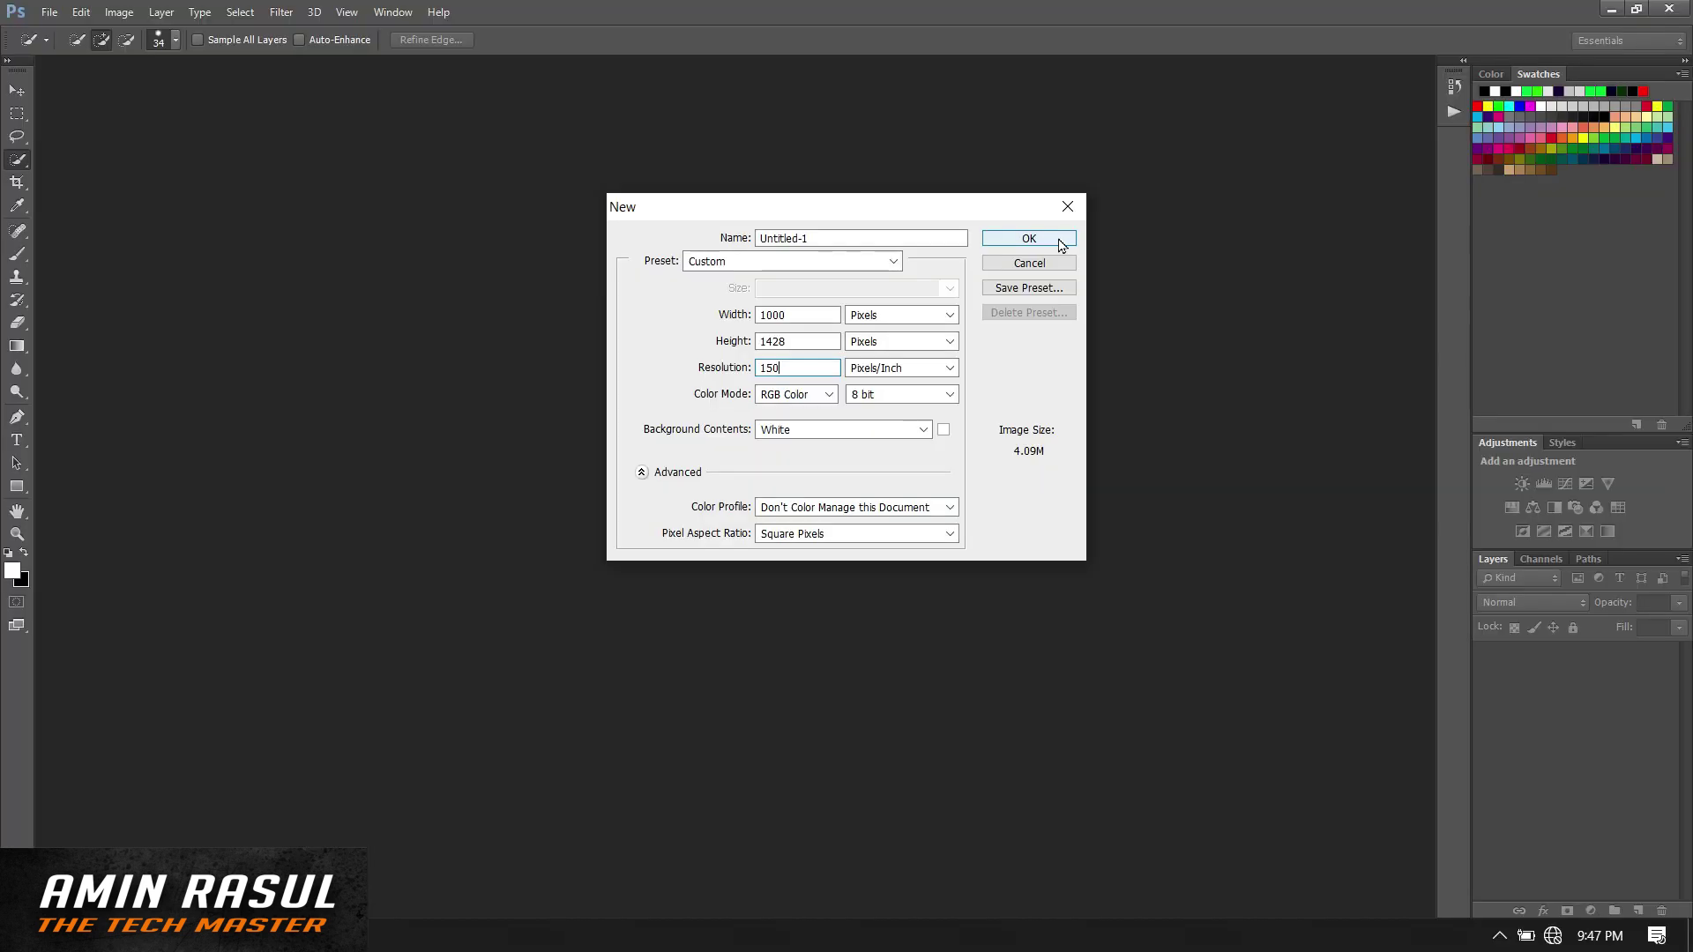
click(1059, 240)
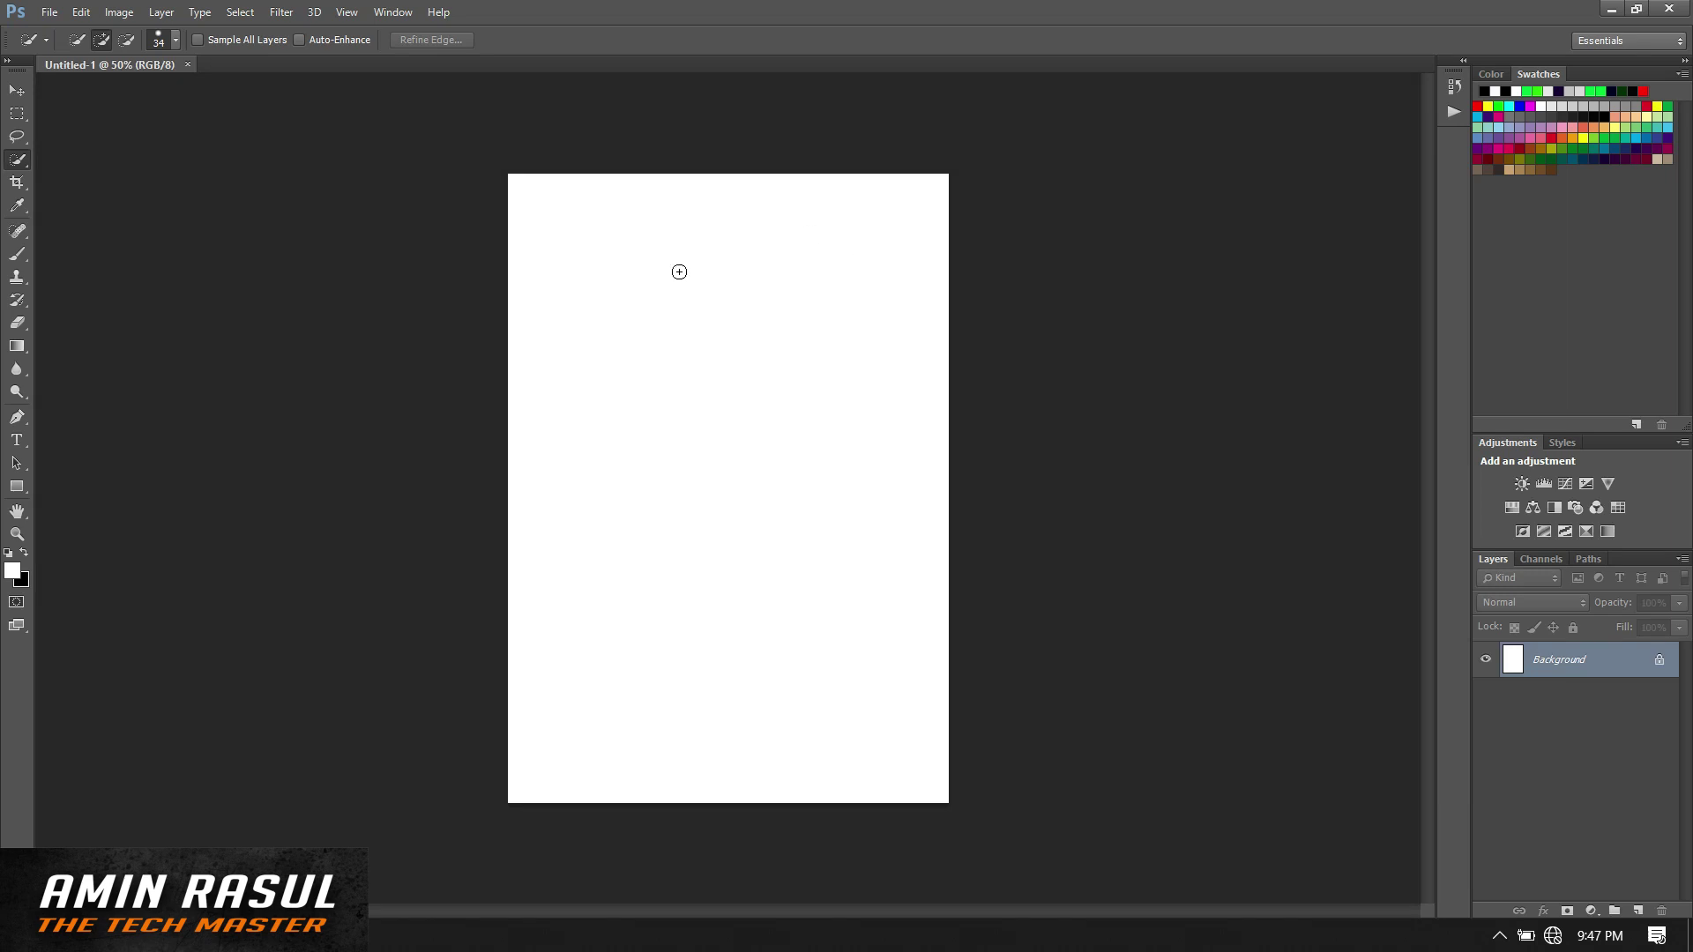
Step: With the Move tool active, open 1.png from the Desktop folder
key(v)
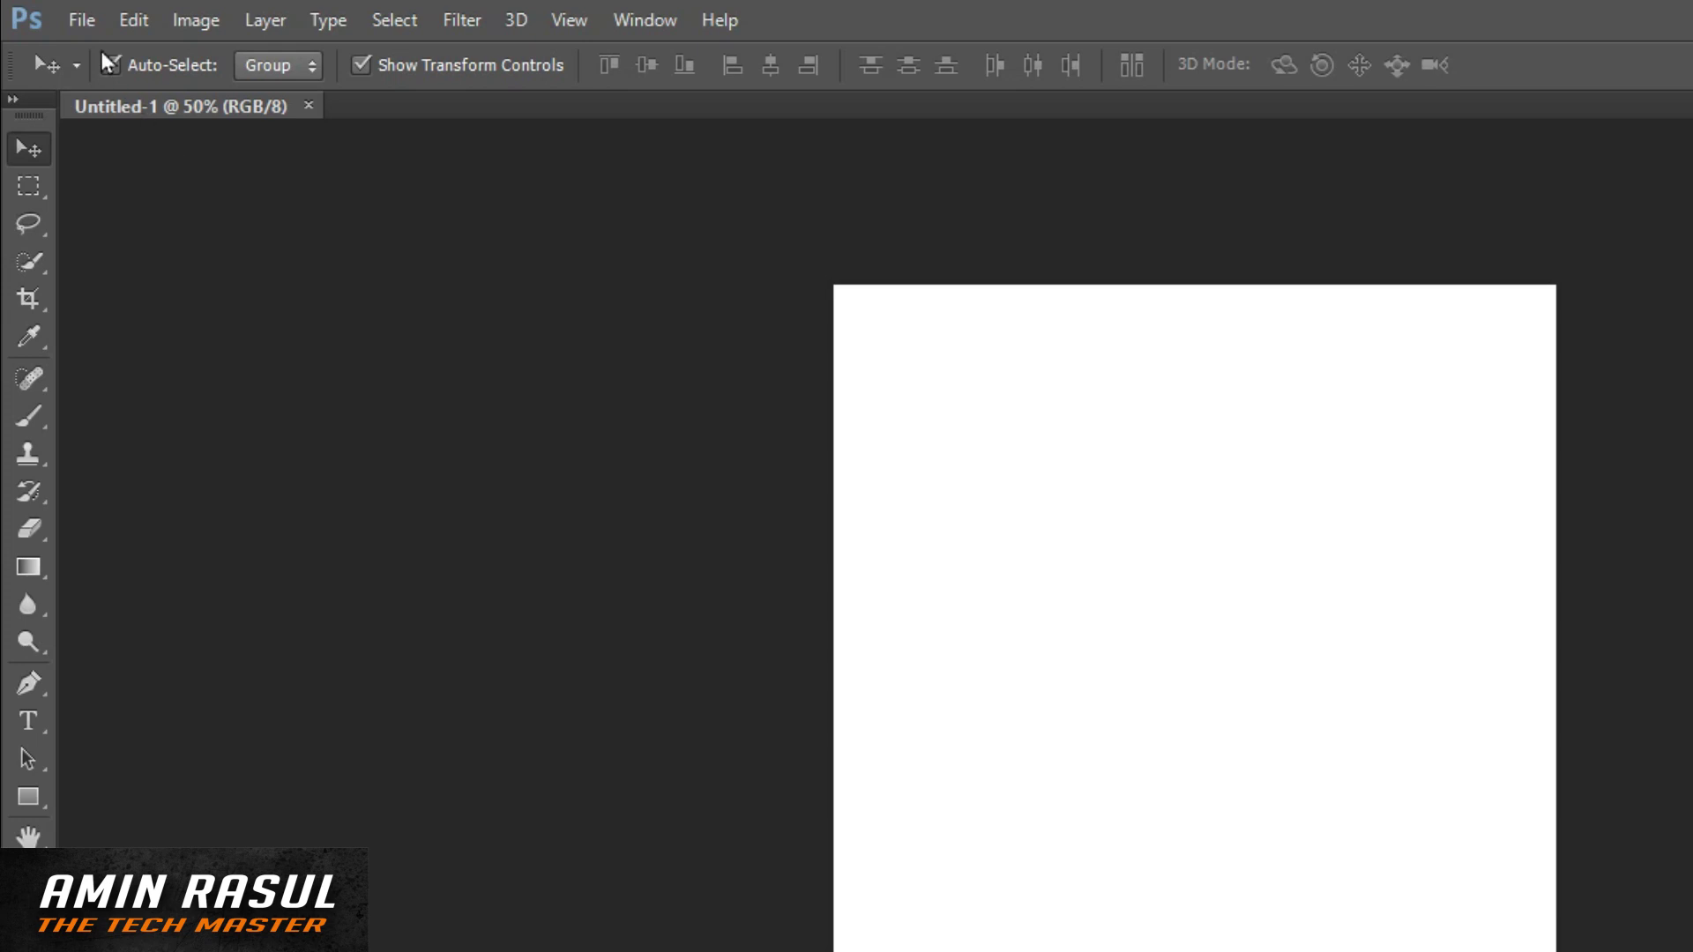
click(86, 24)
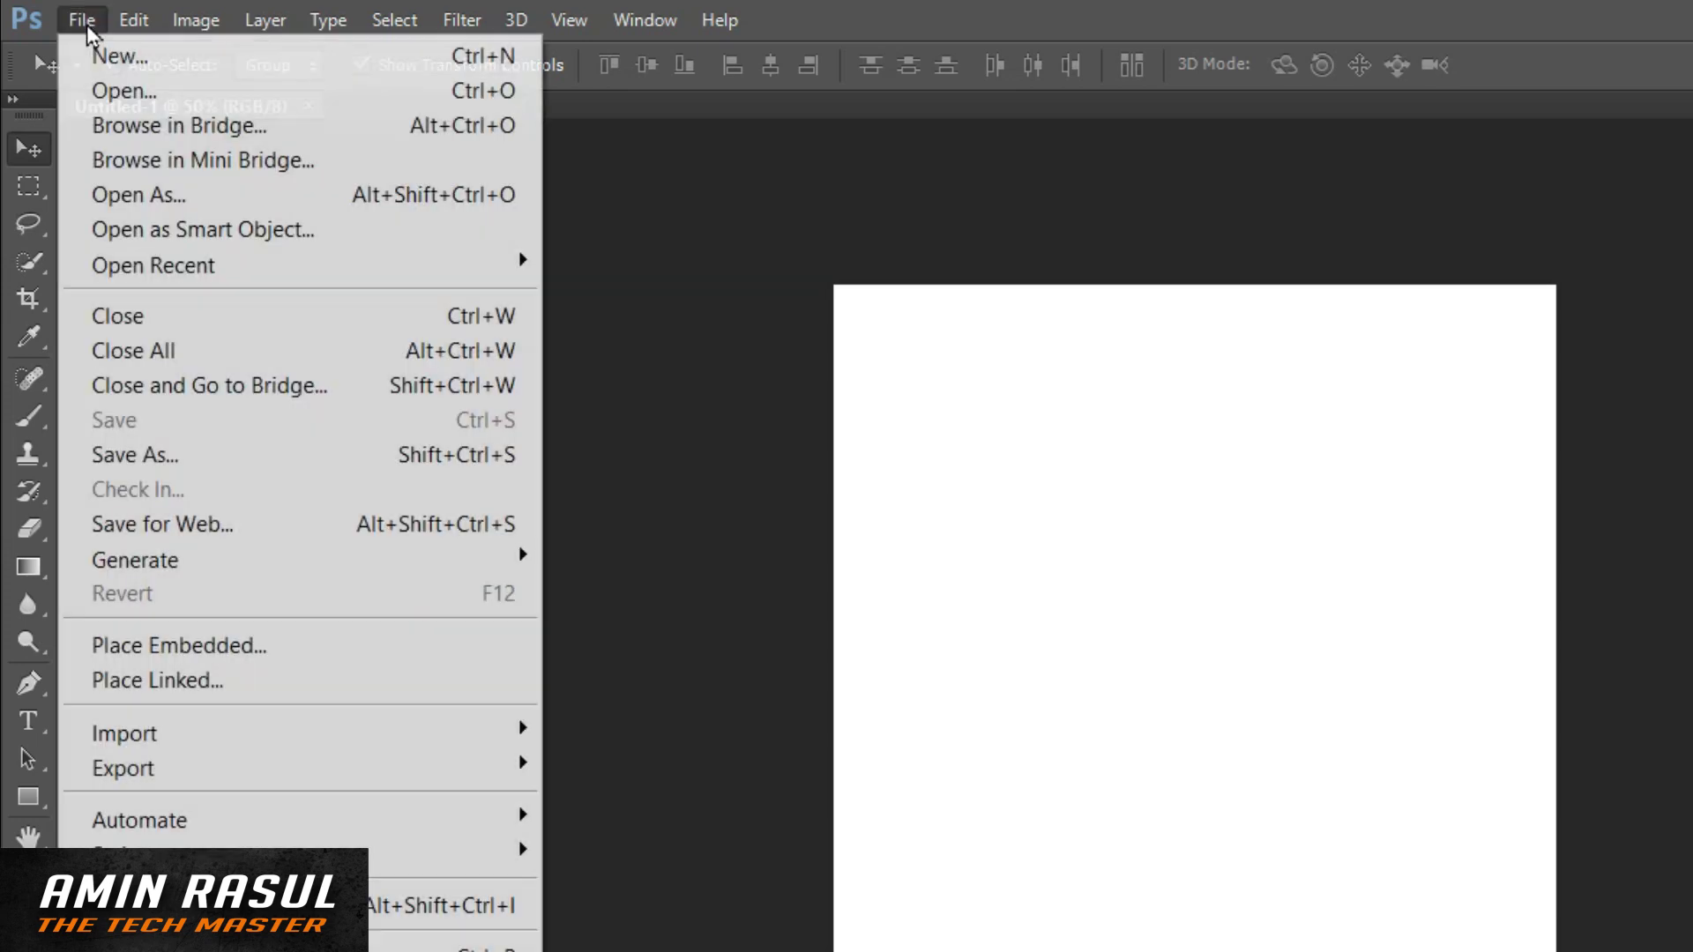
click(103, 92)
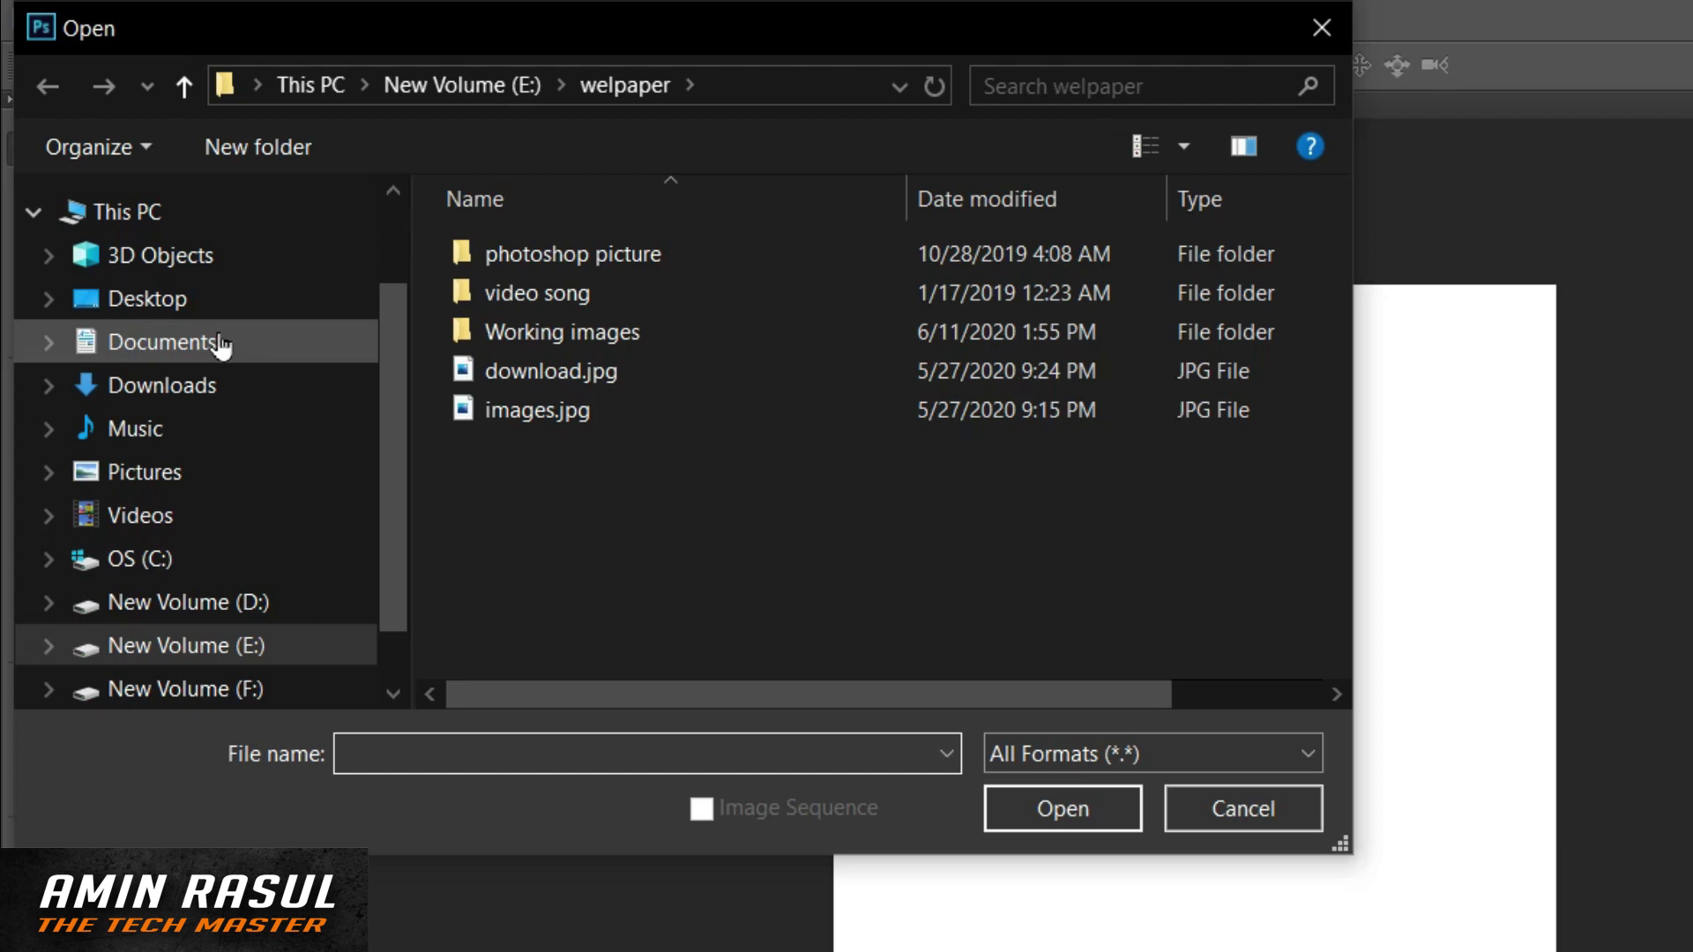
click(204, 307)
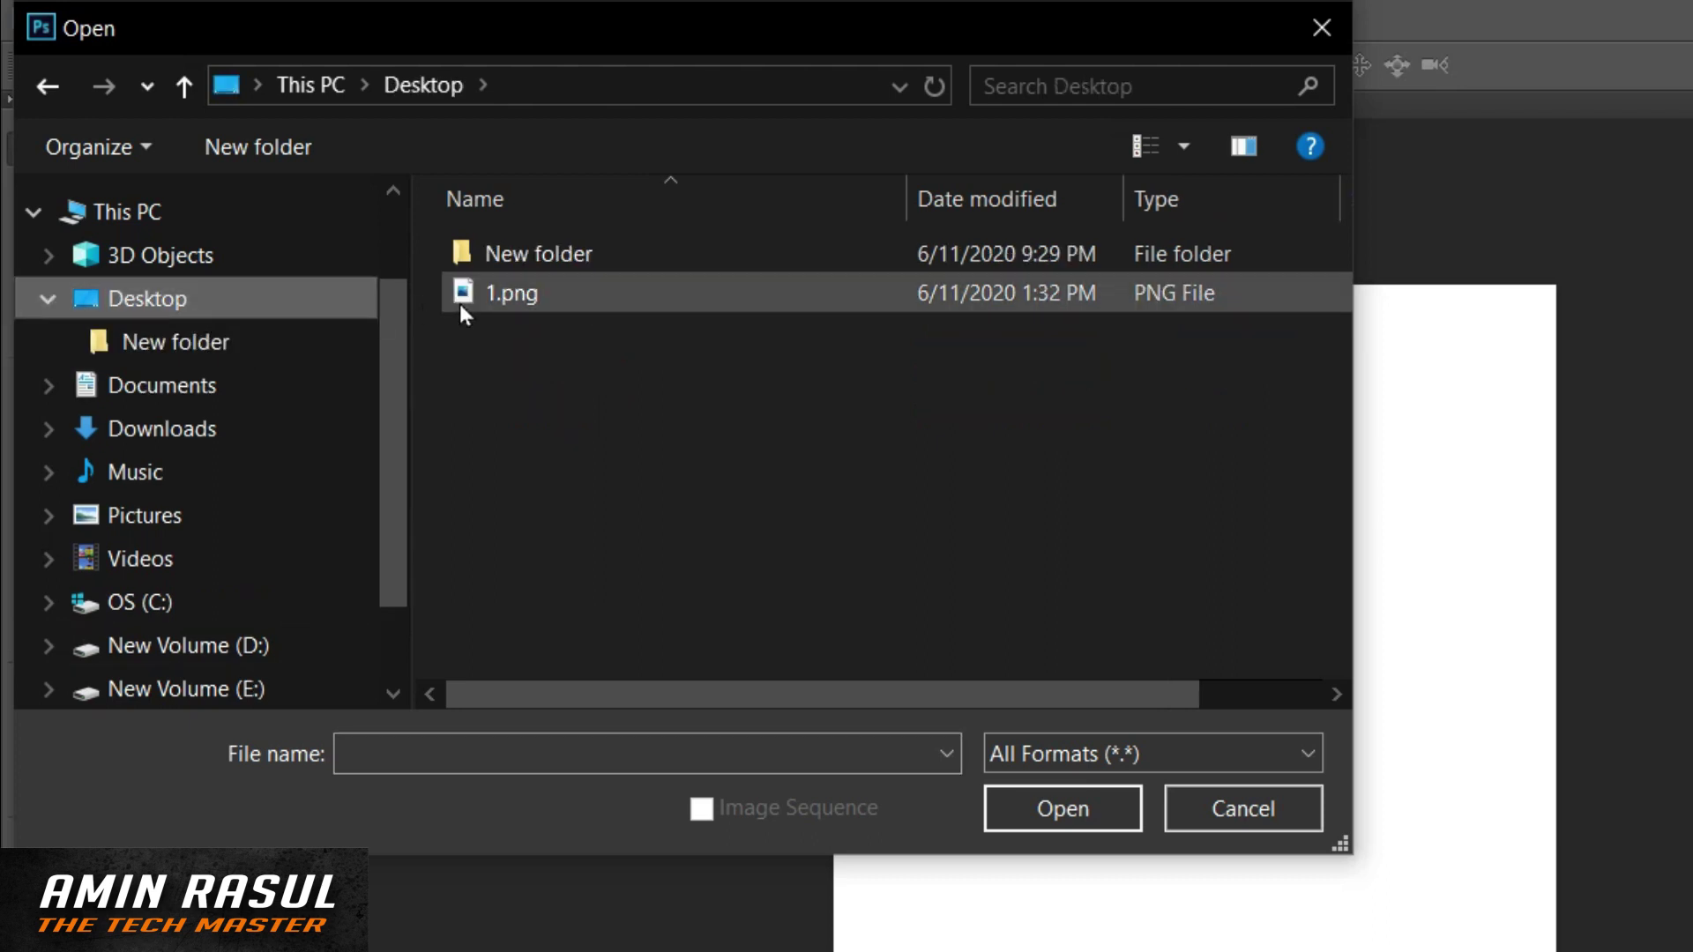
click(613, 283)
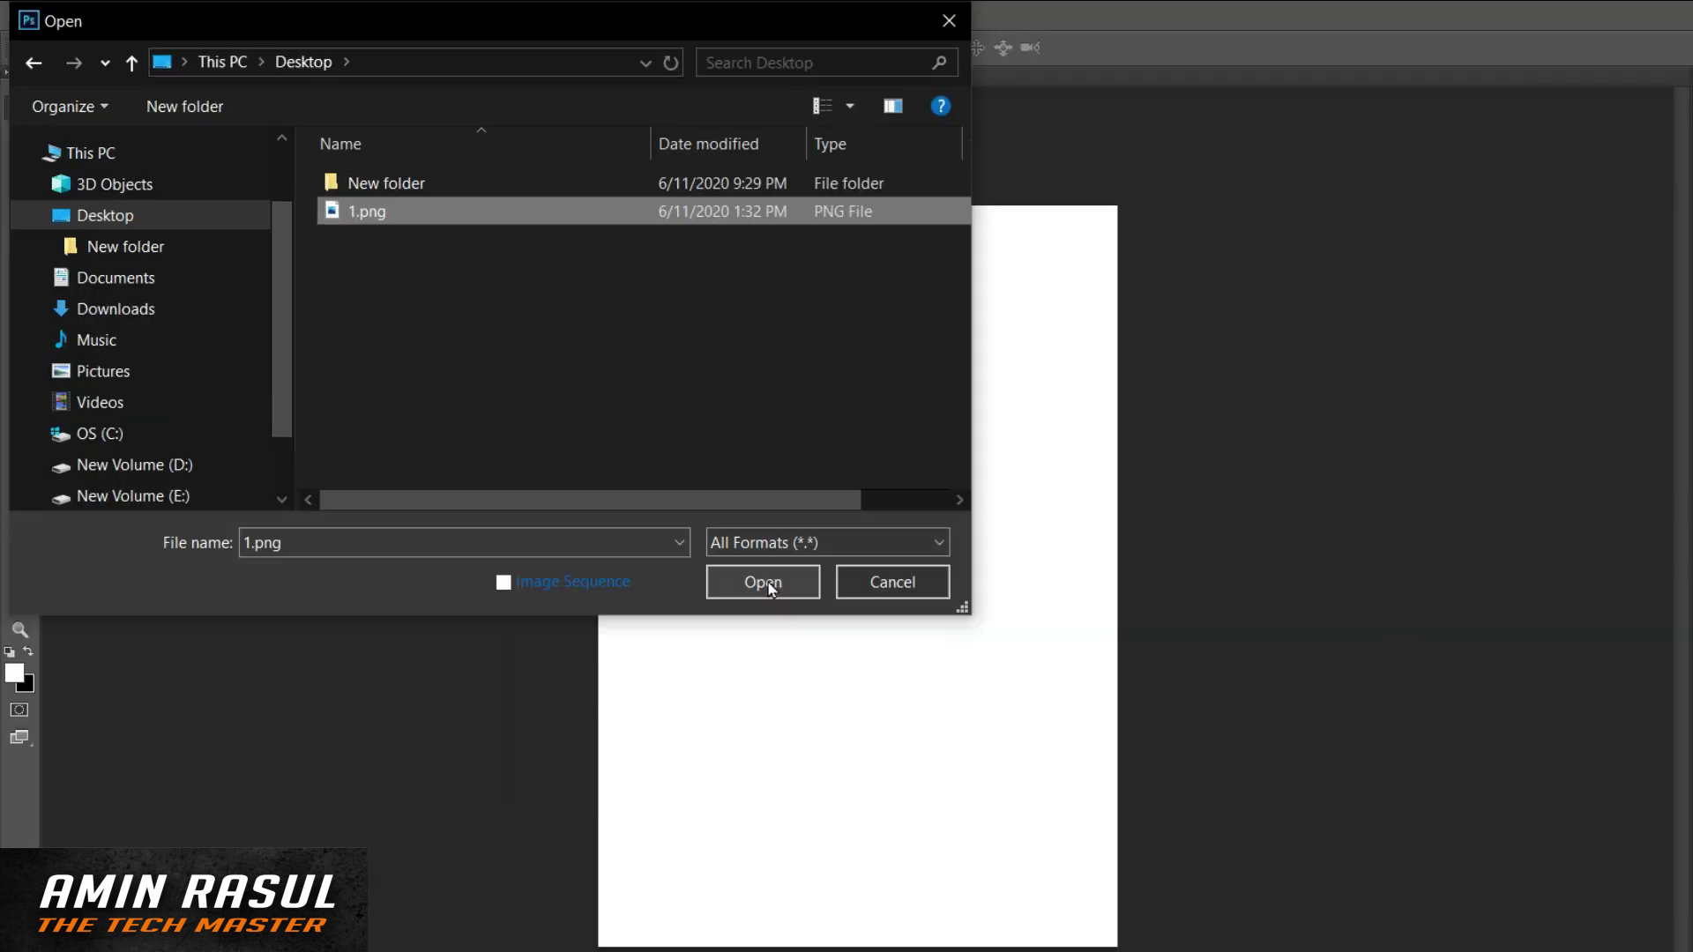
click(655, 499)
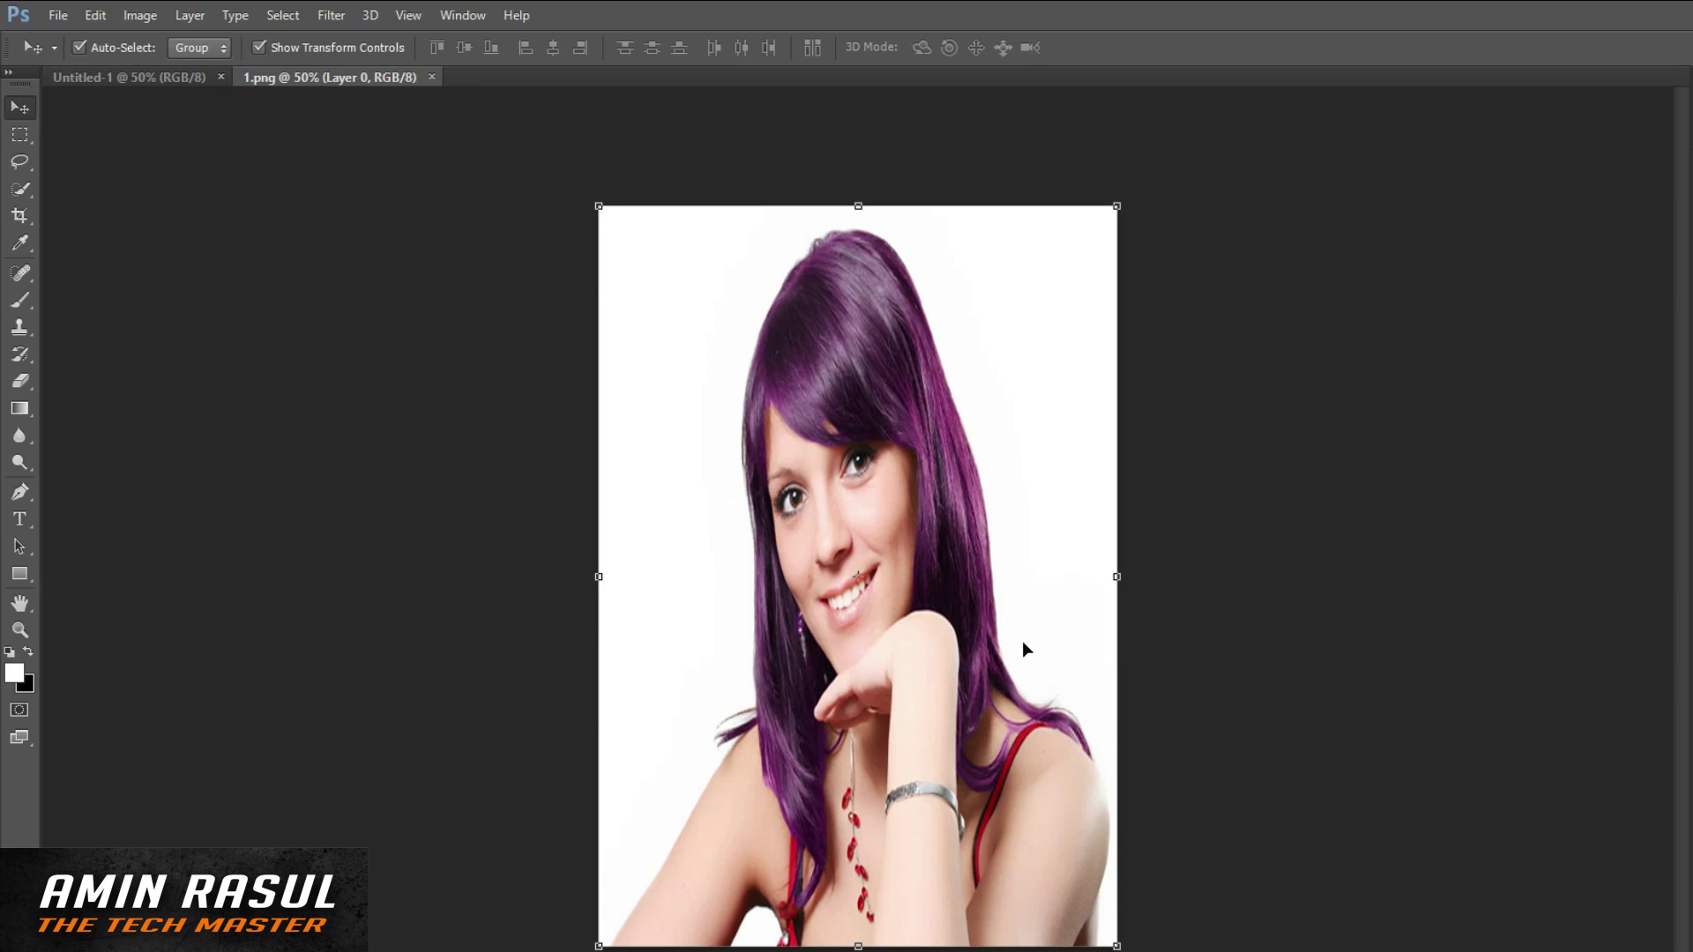
Step: Drag the portrait into Untitled-1, stretch it to the canvas's right edge, and zoom to 100%
mouse_move(928, 563)
mouse_down()
mouse_move(840, 435)
mouse_move(327, 69)
mouse_move(169, 74)
mouse_up()
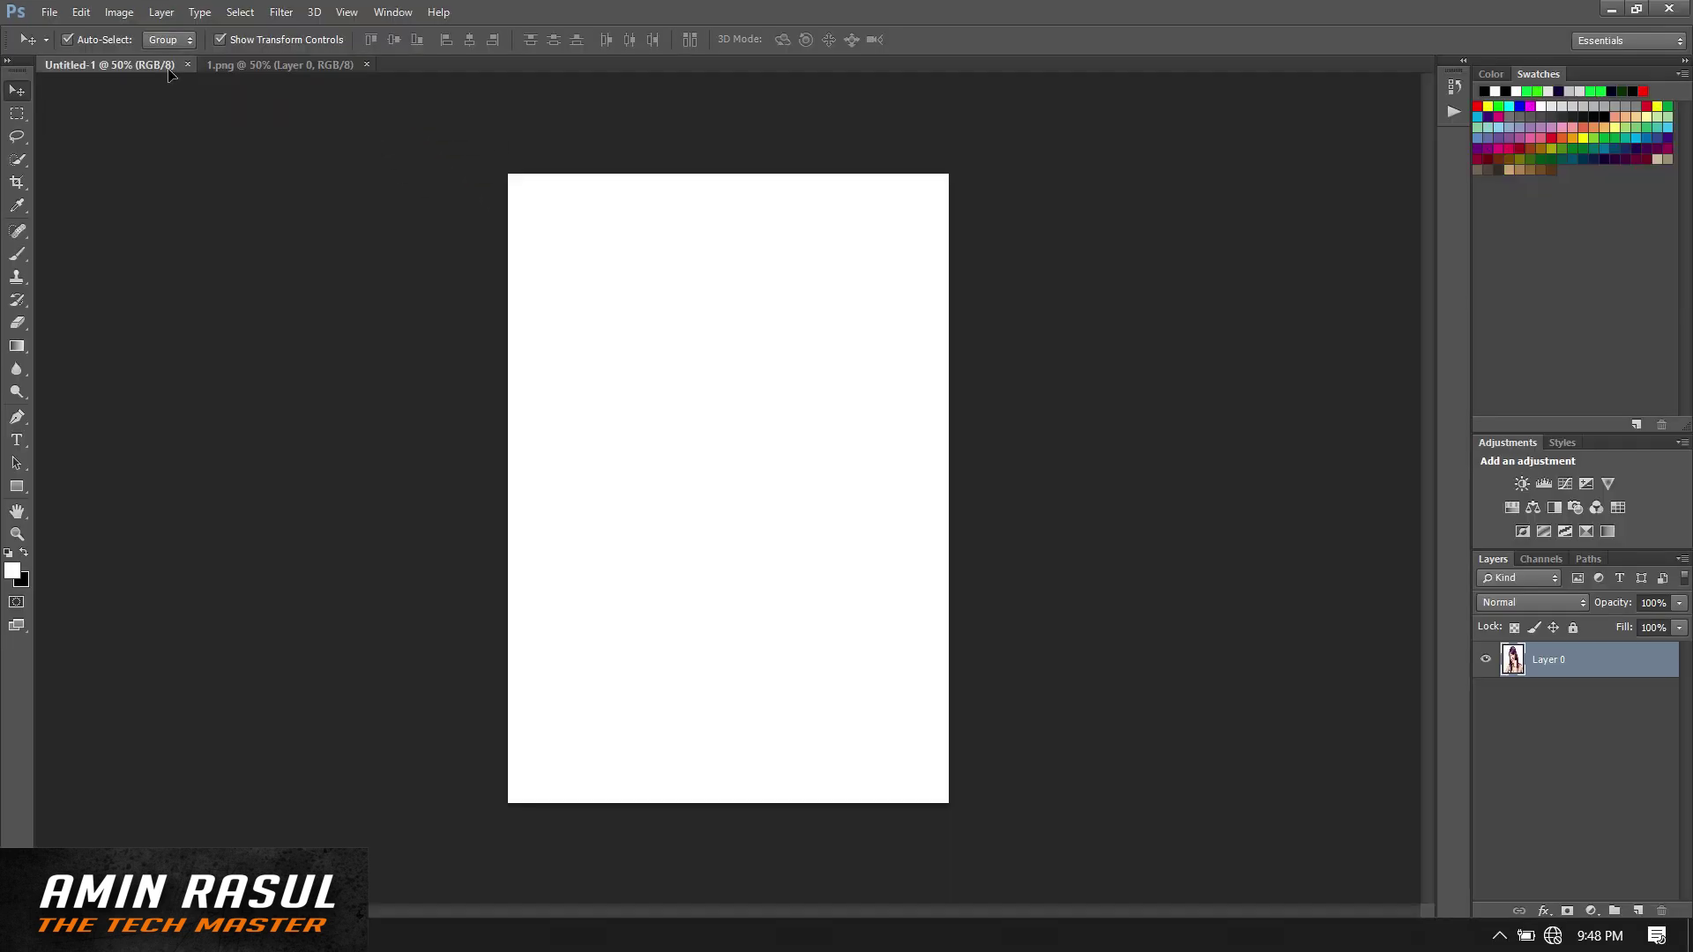
mouse_move(169, 74)
mouse_down()
mouse_move(692, 411)
mouse_move(775, 489)
mouse_up()
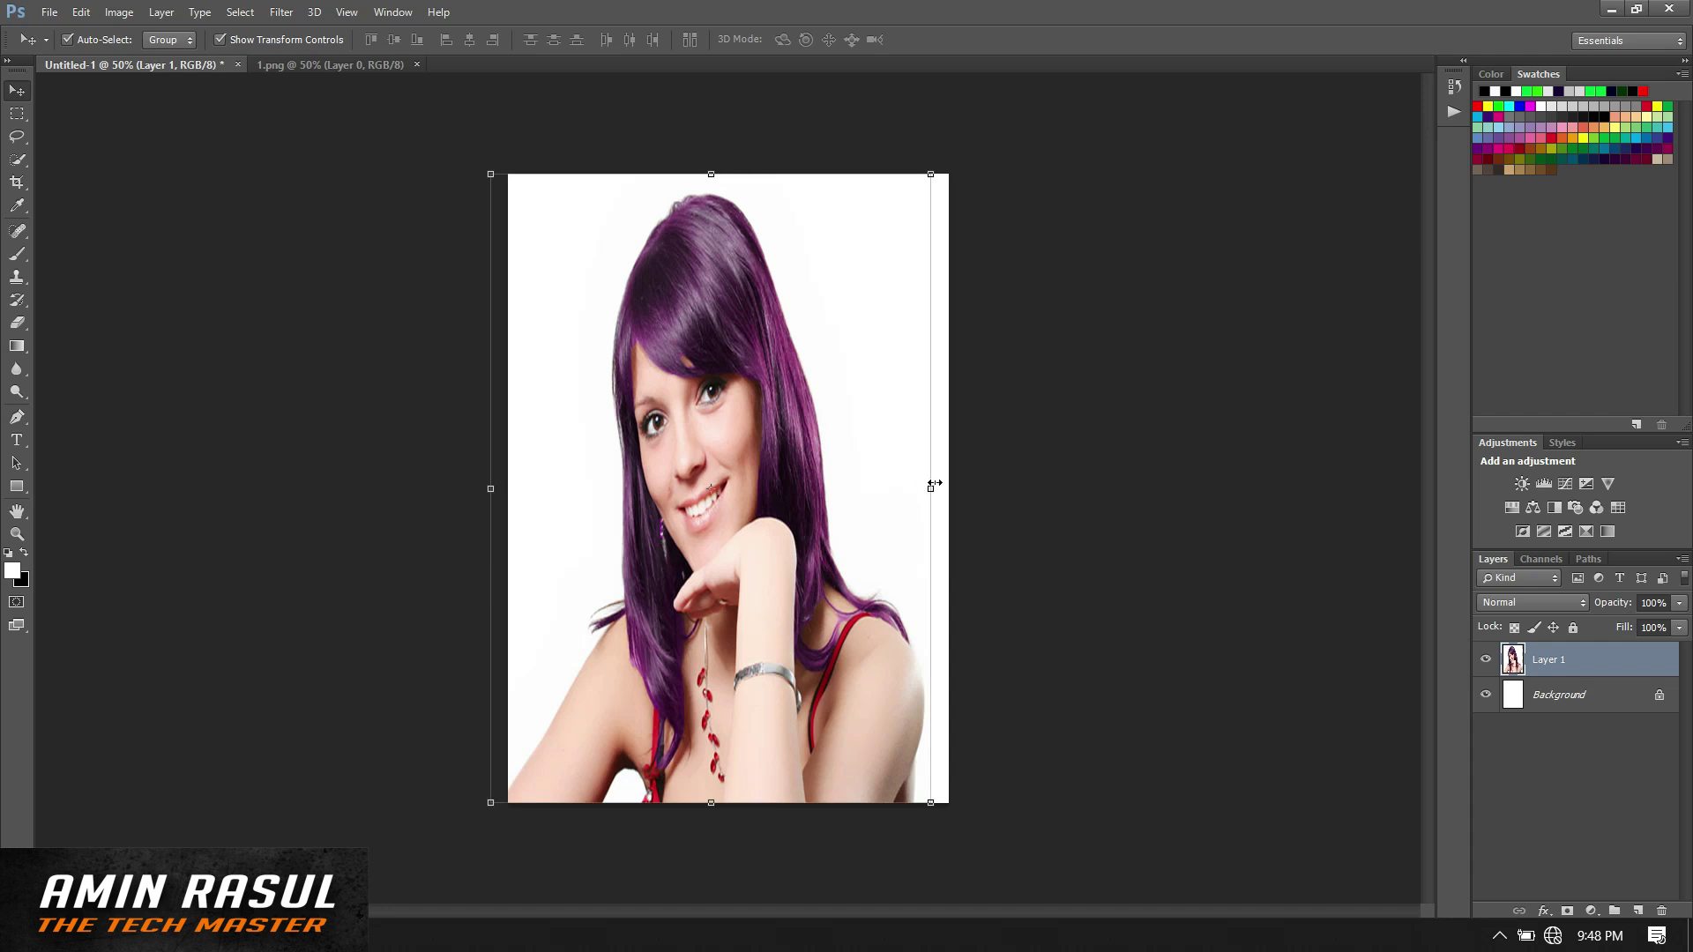
drag(933, 490, 948, 494)
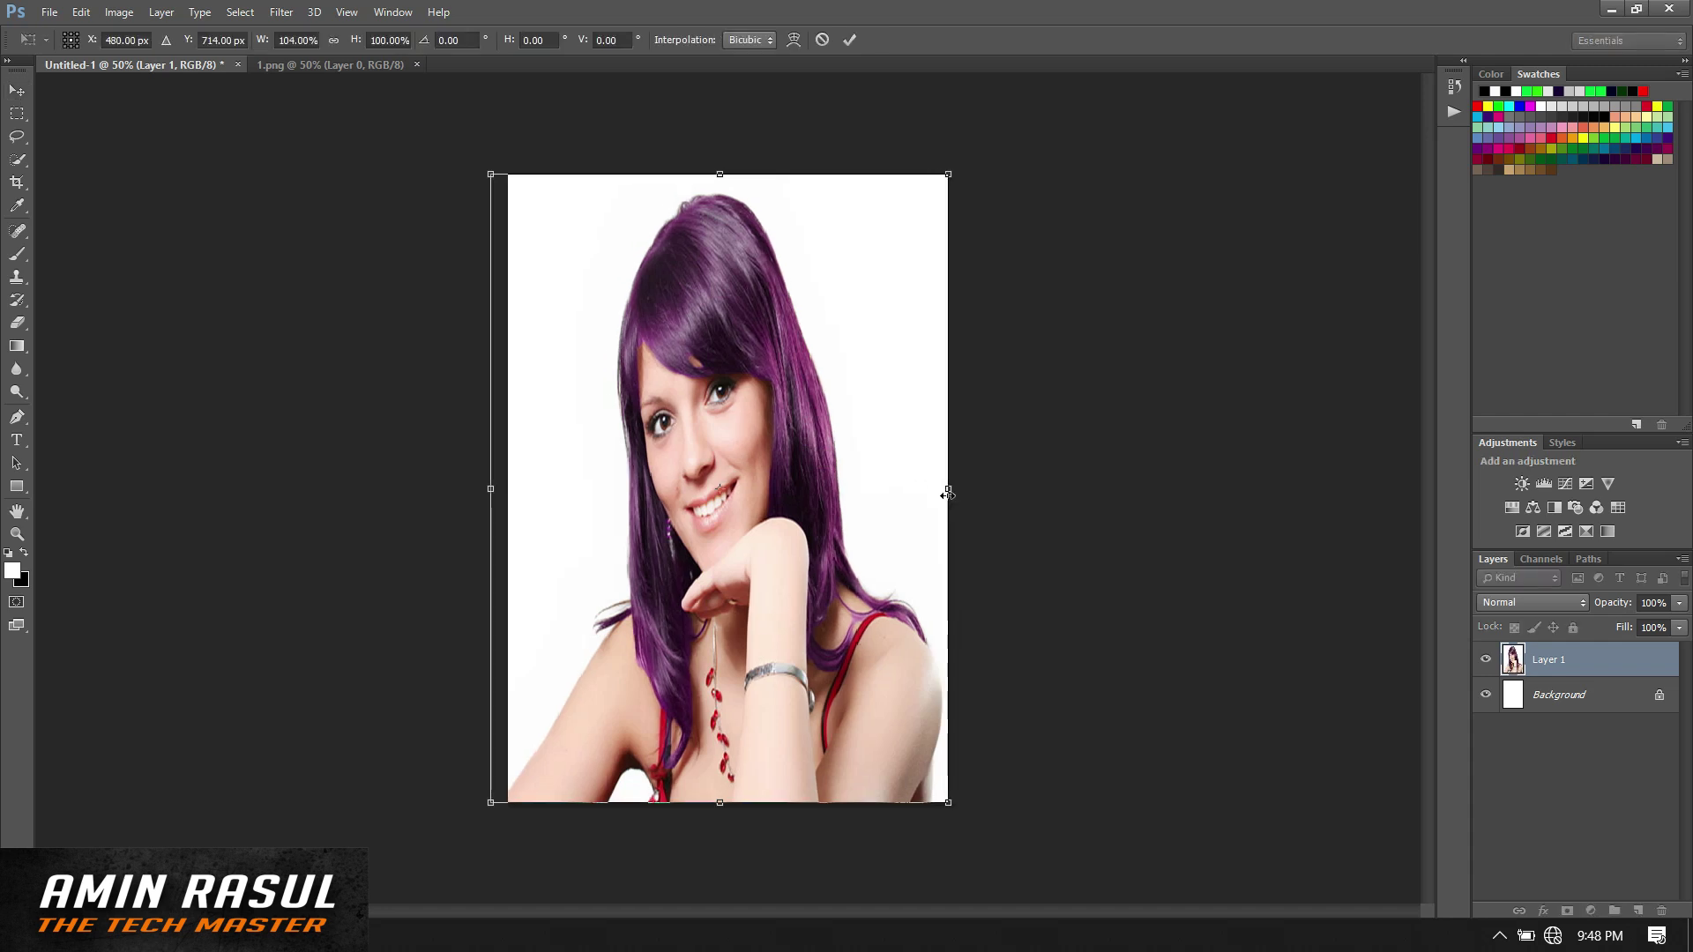
key(Return)
click(1073, 401)
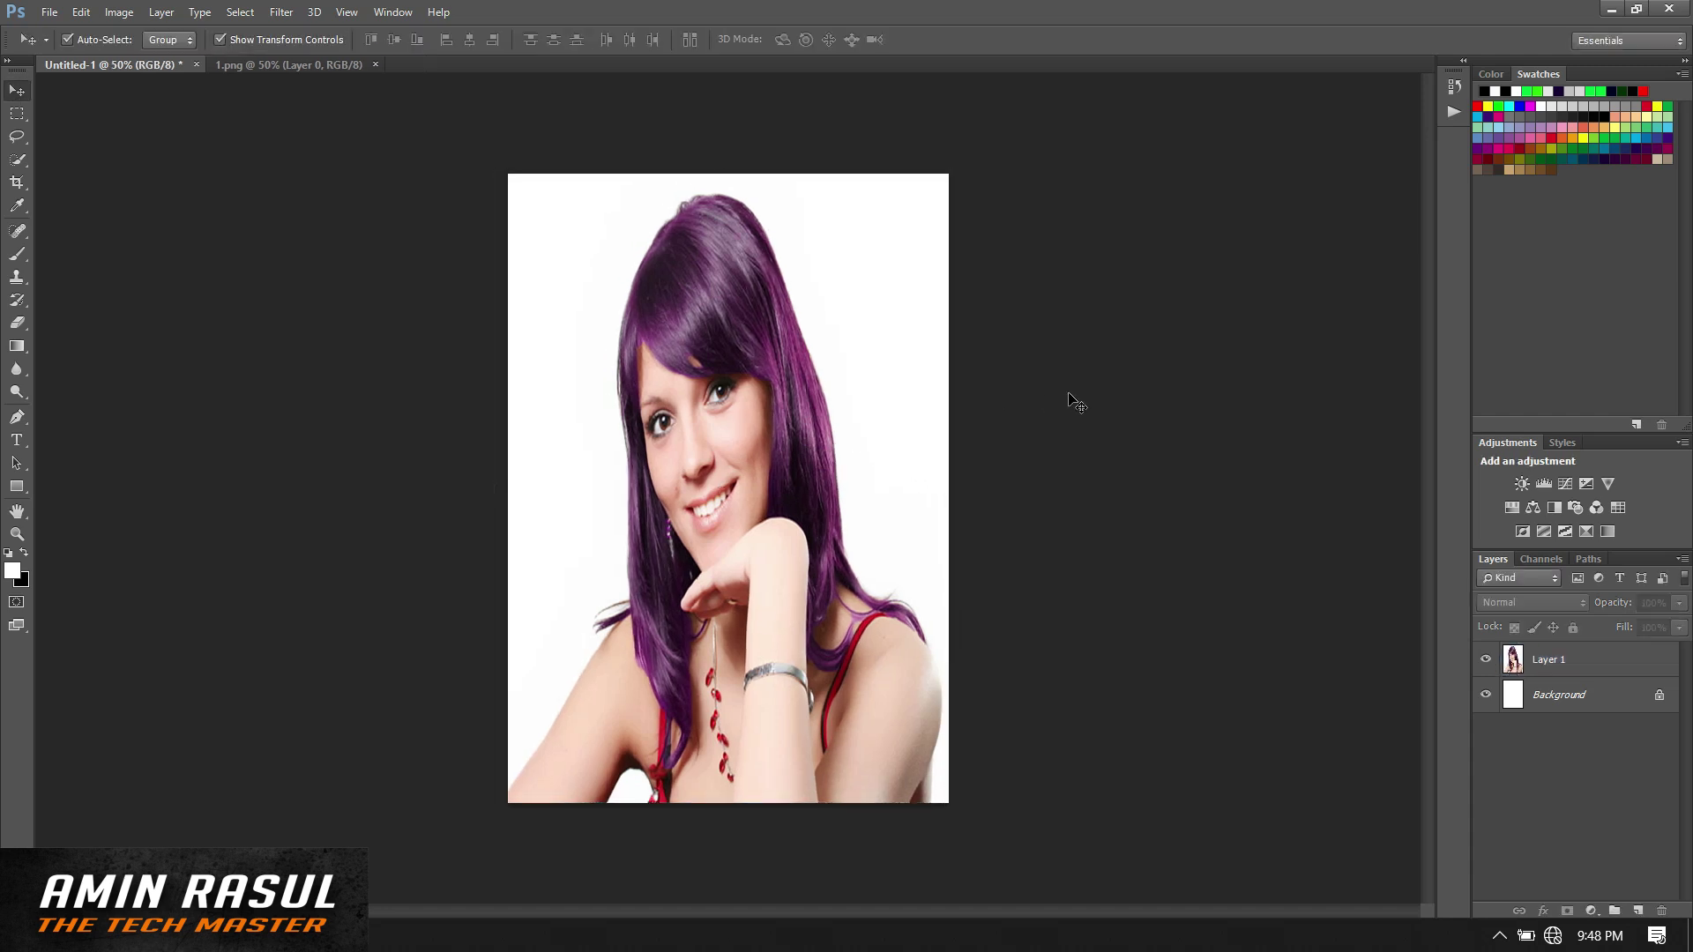
key(ctrl+plus)
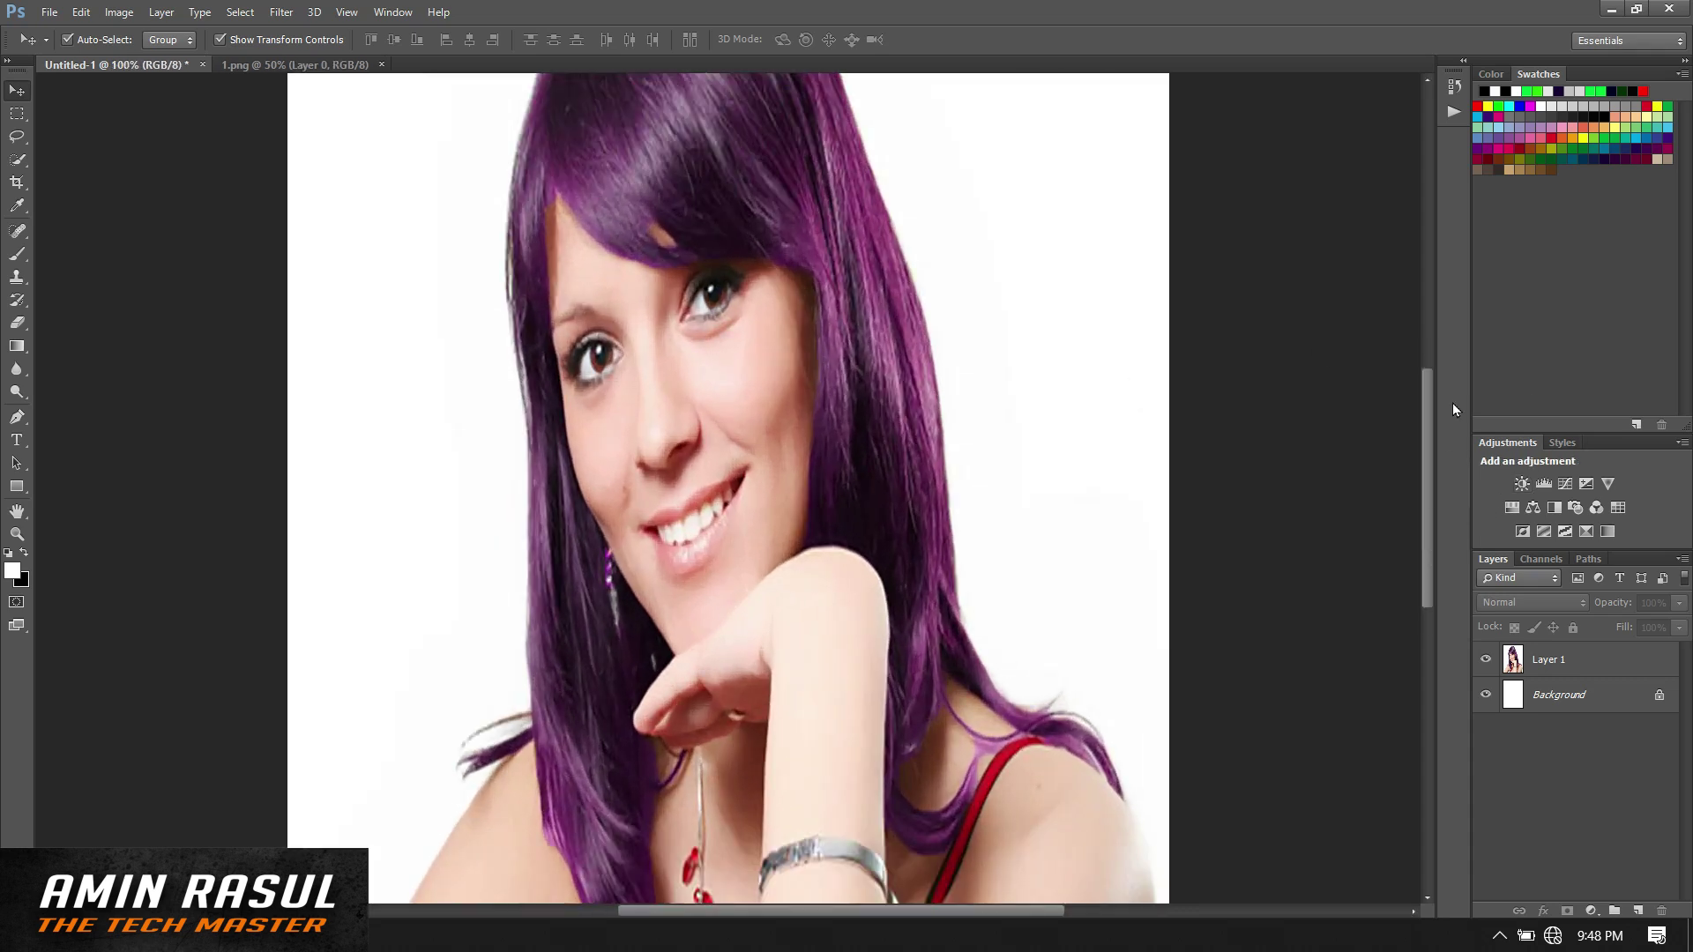
mouse_move(1423, 520)
mouse_down()
mouse_move(1431, 450)
mouse_move(1439, 512)
mouse_up()
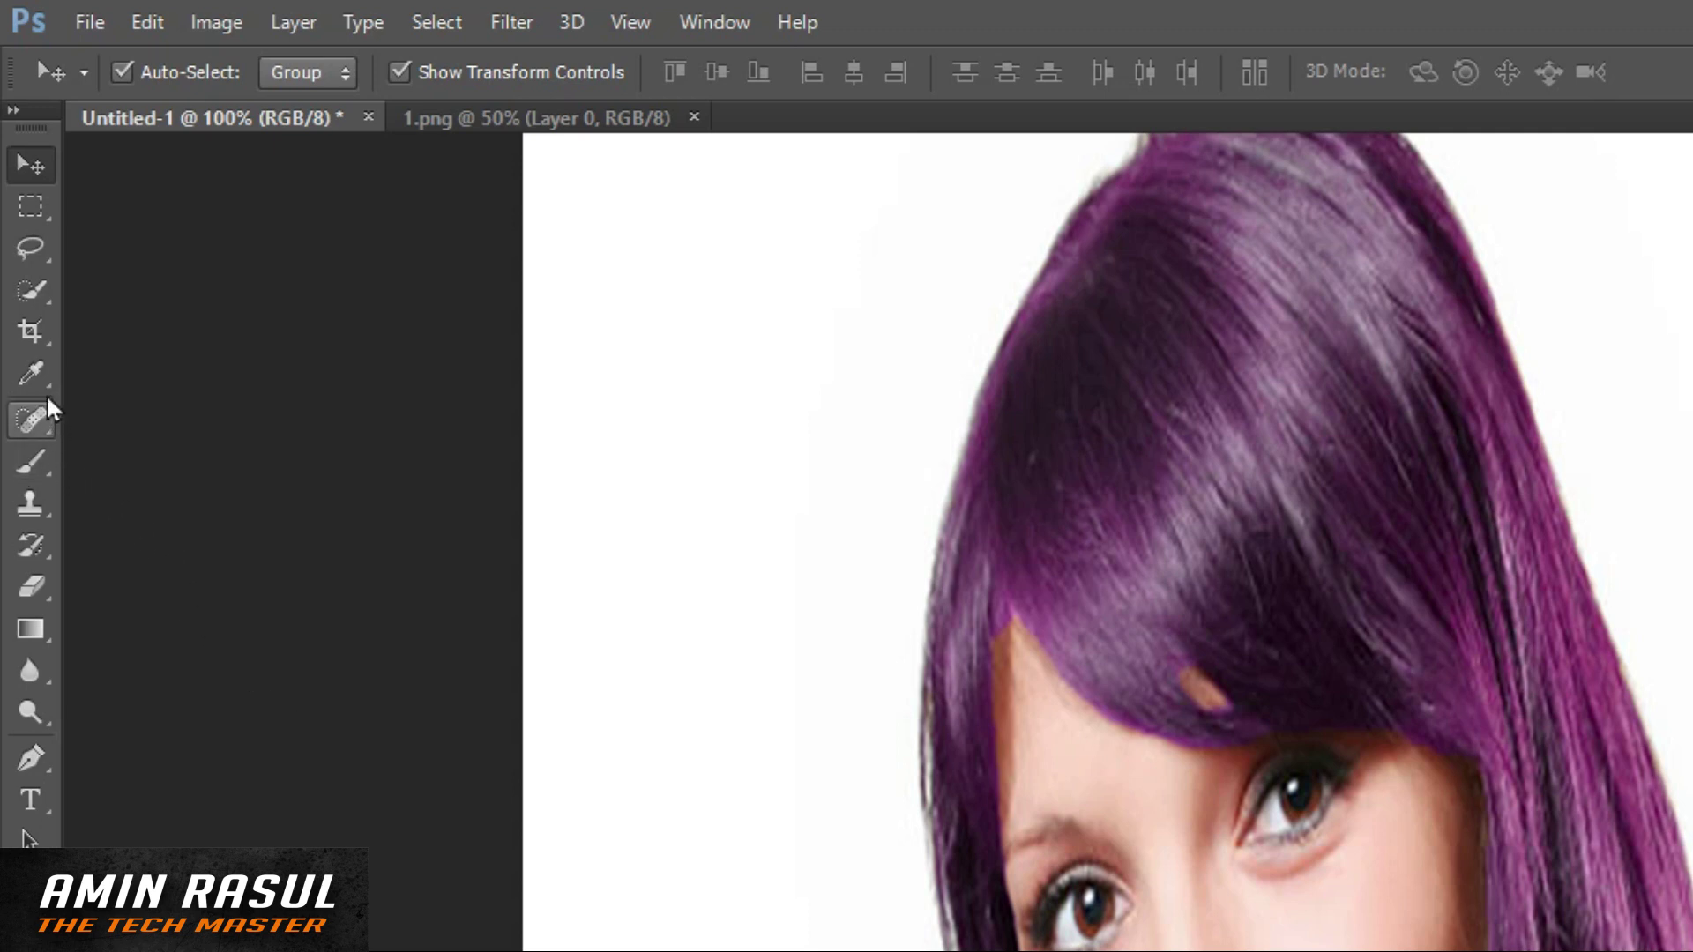
Step: Pick the Quick Selection tool on Layer 1 with a 51 px brush and start at the crown
click(50, 310)
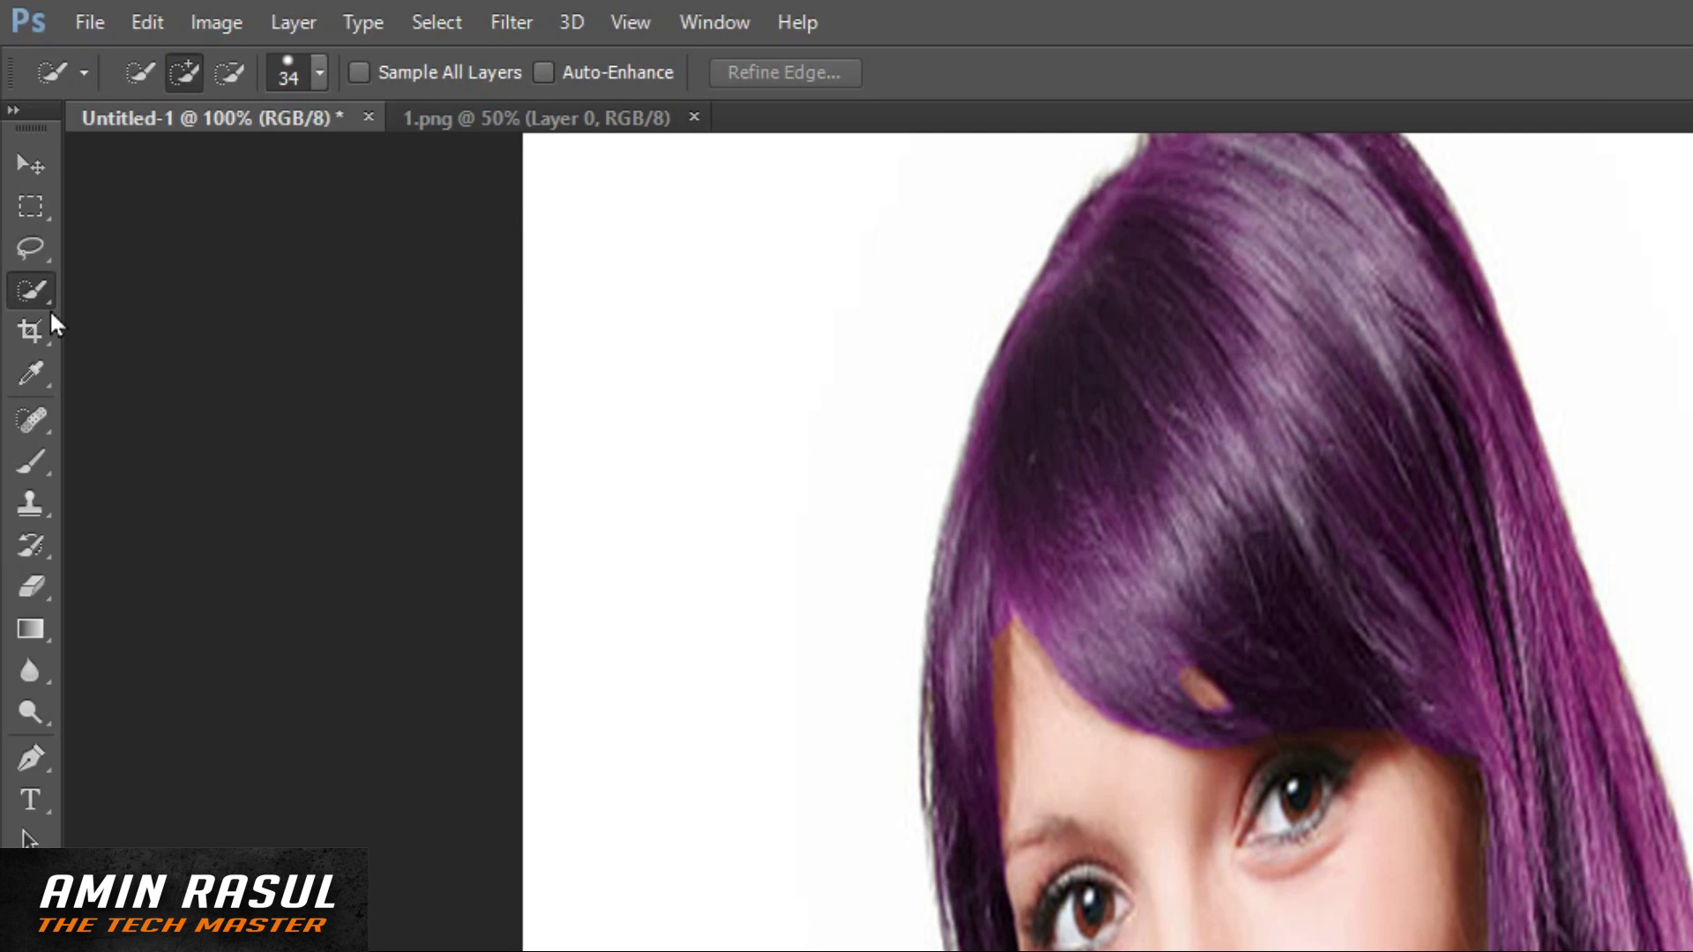
right_click(49, 309)
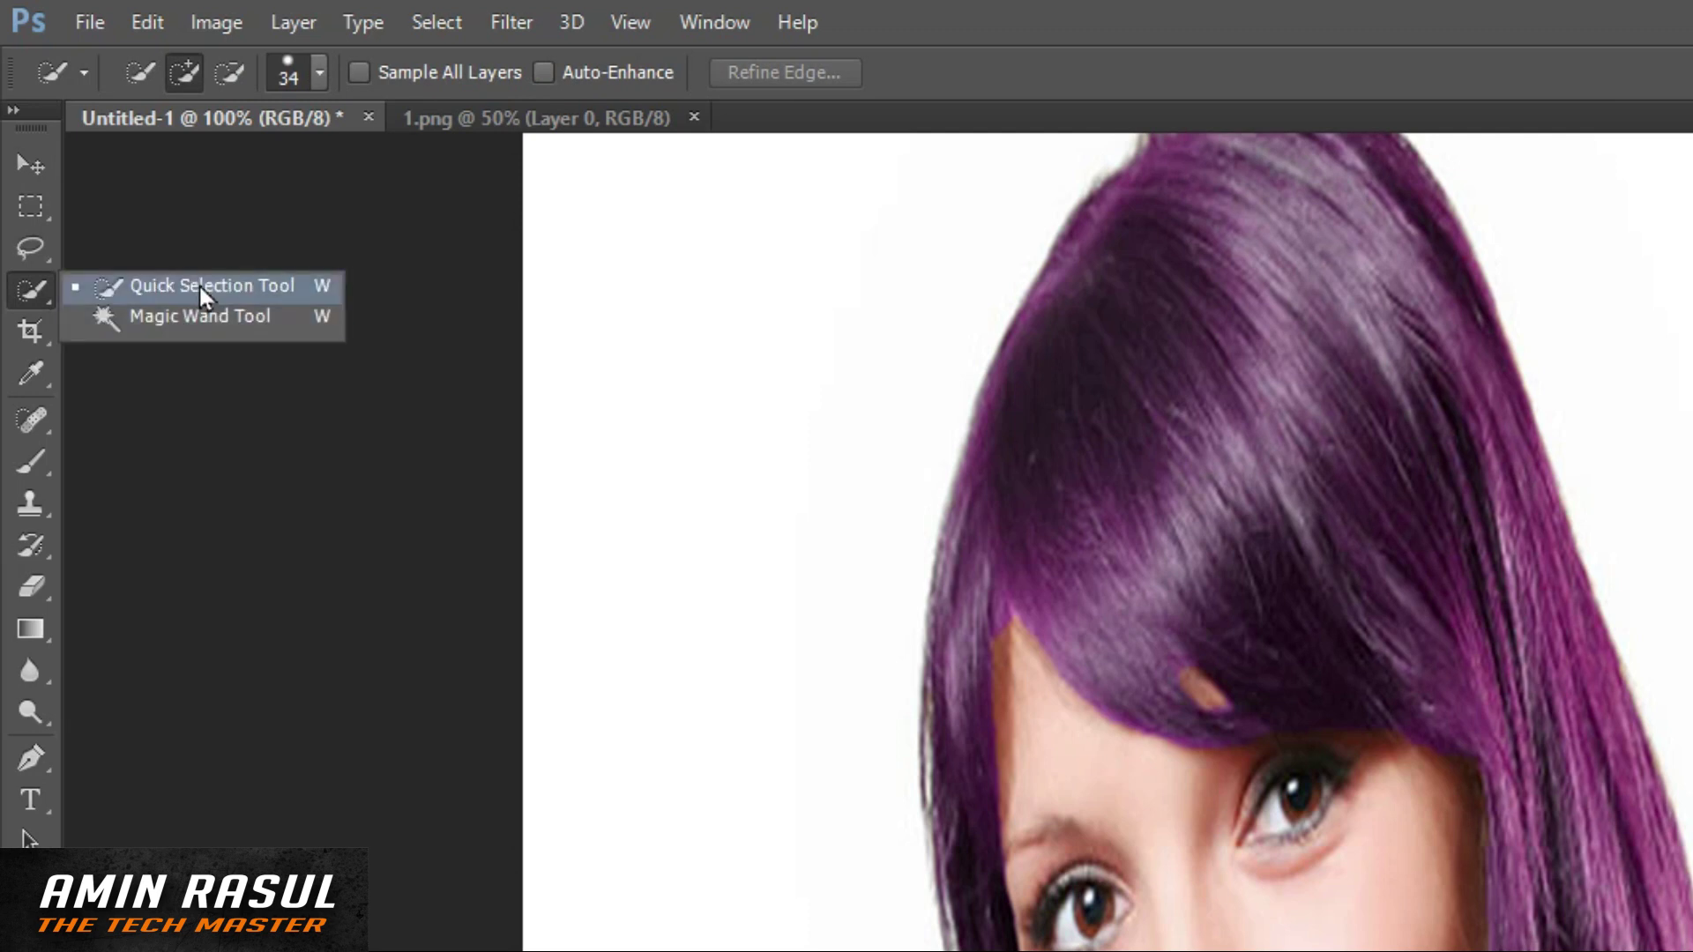
key(v)
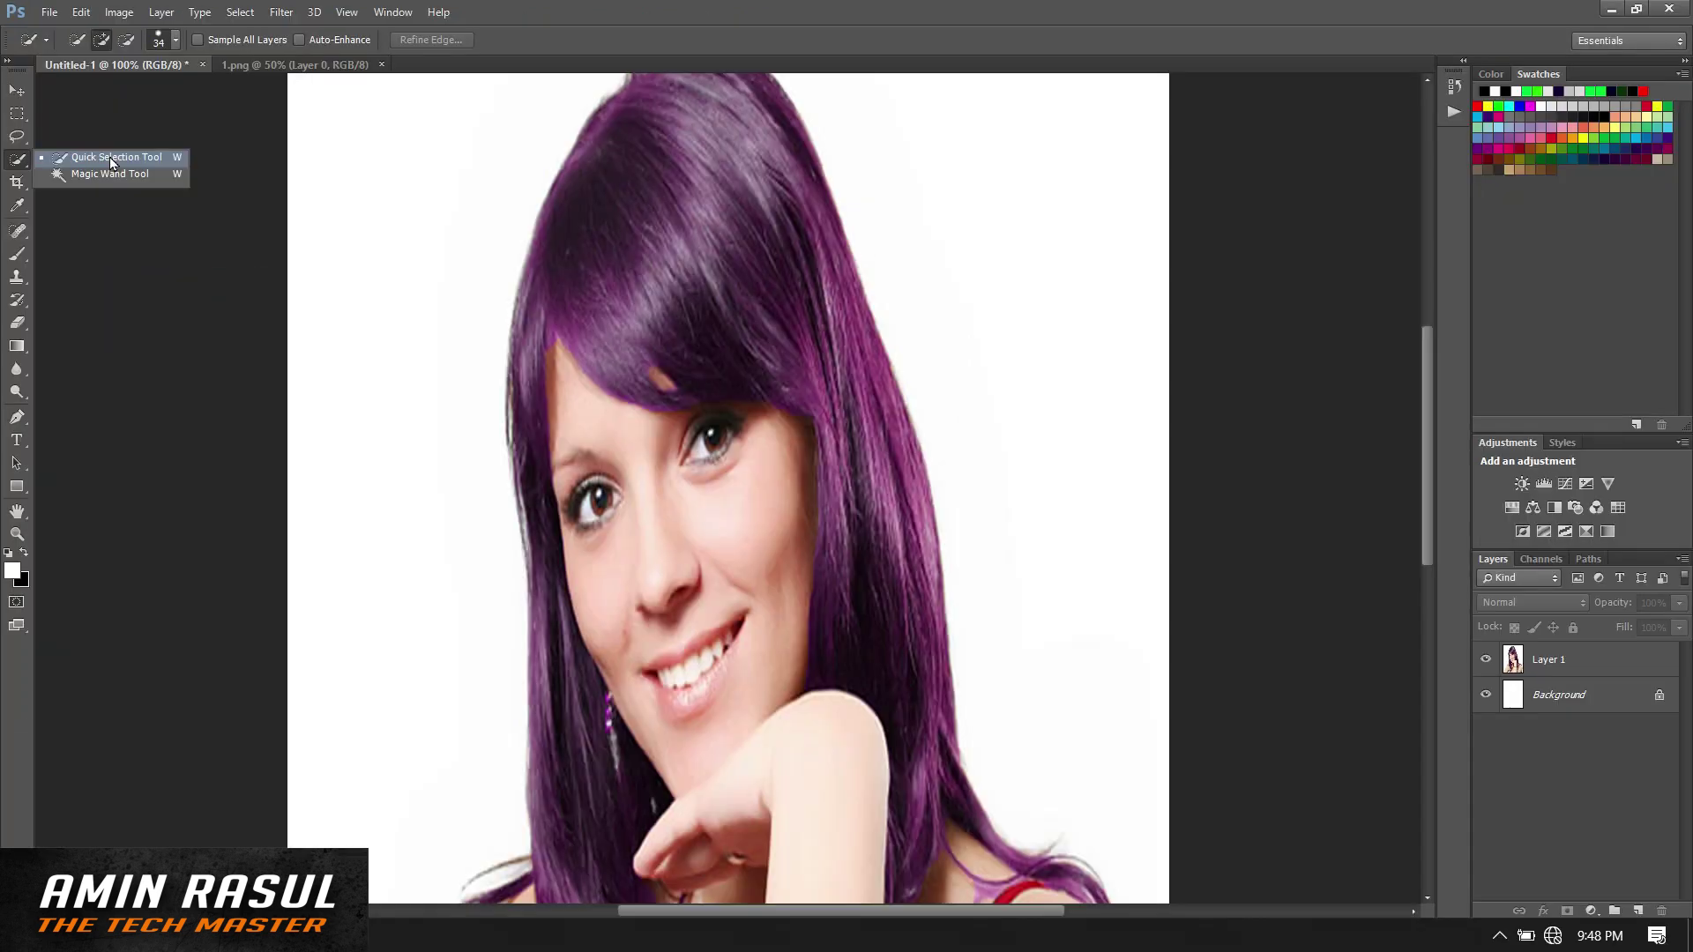
click(110, 157)
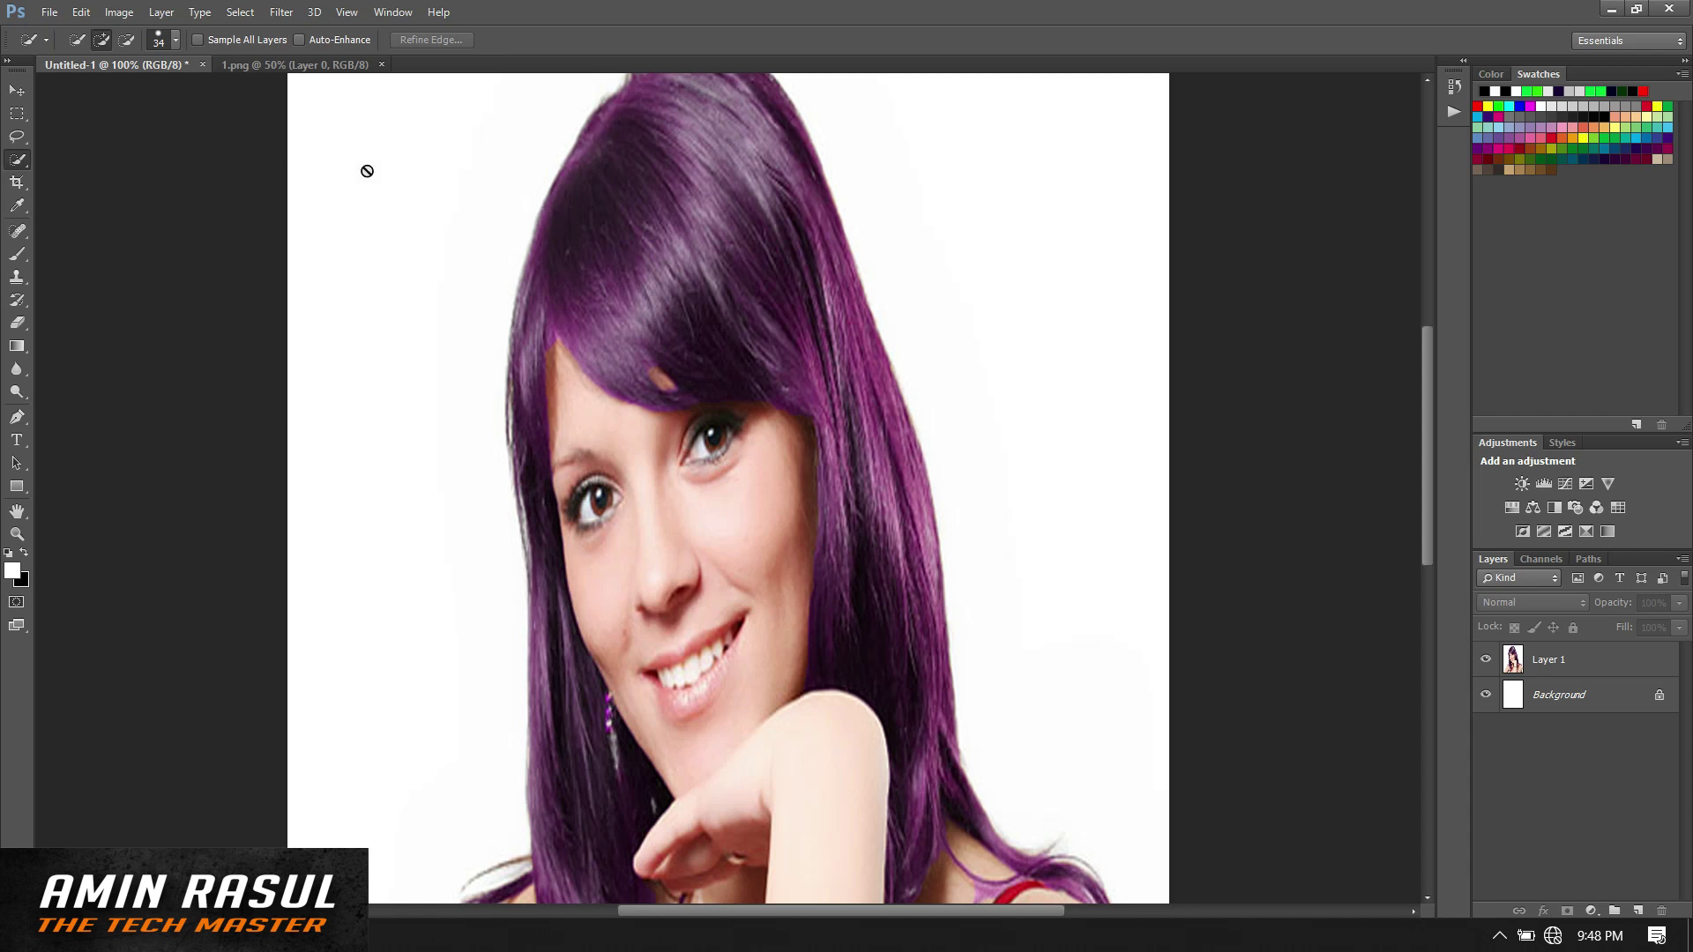
click(1540, 668)
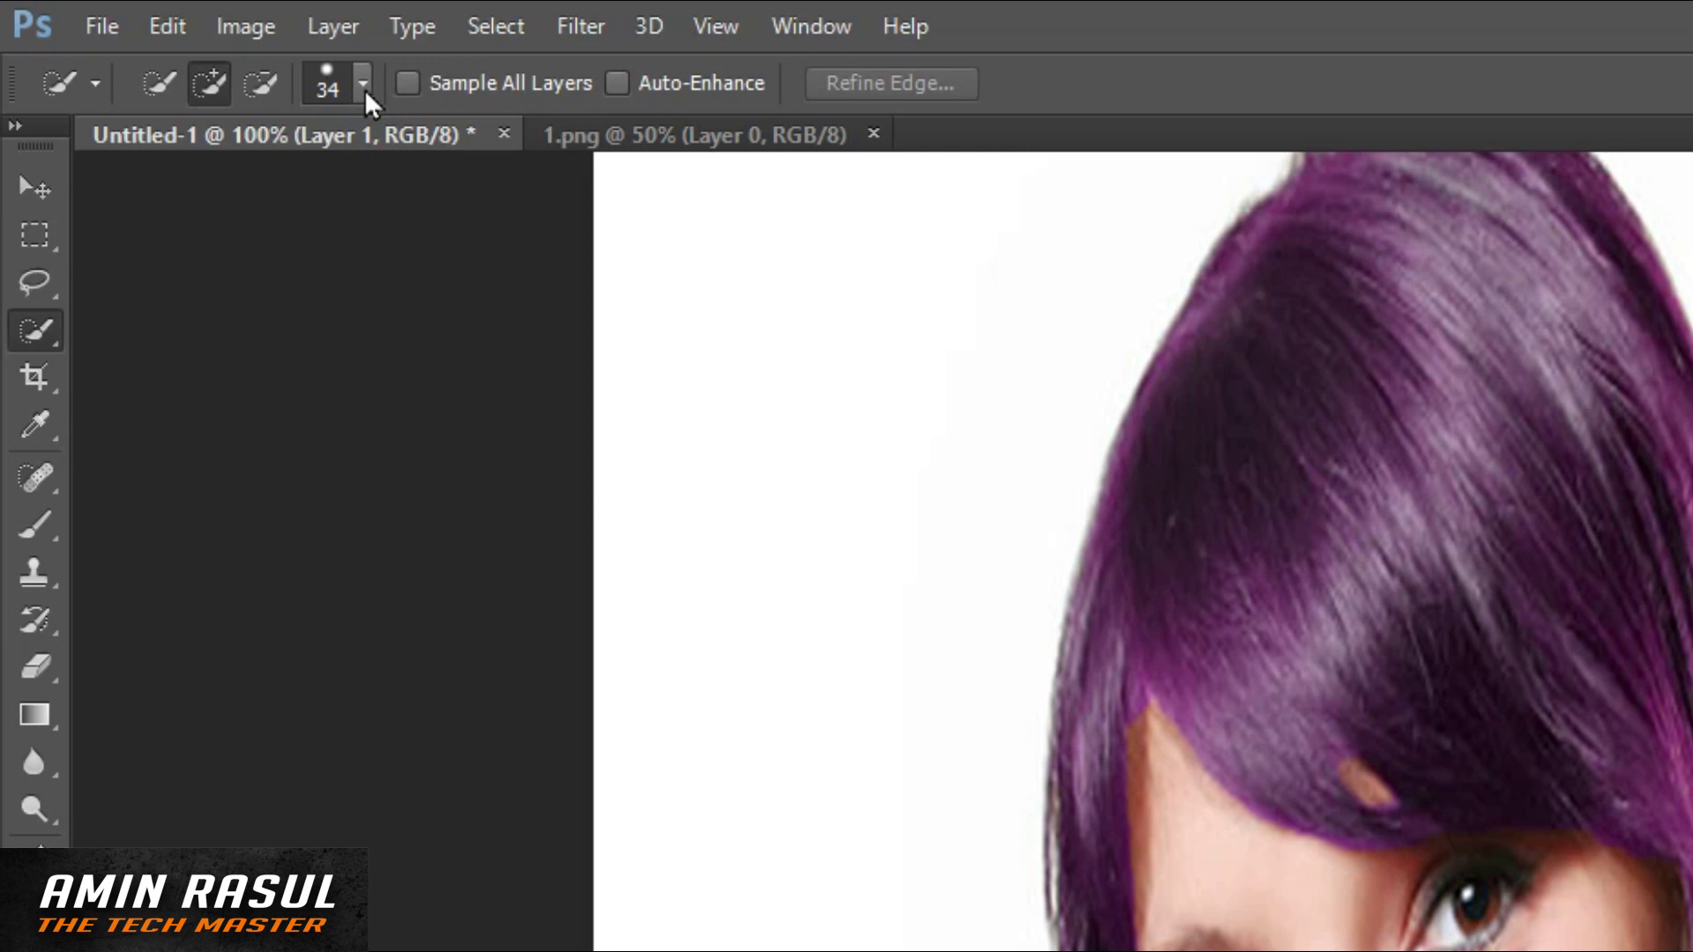
click(363, 88)
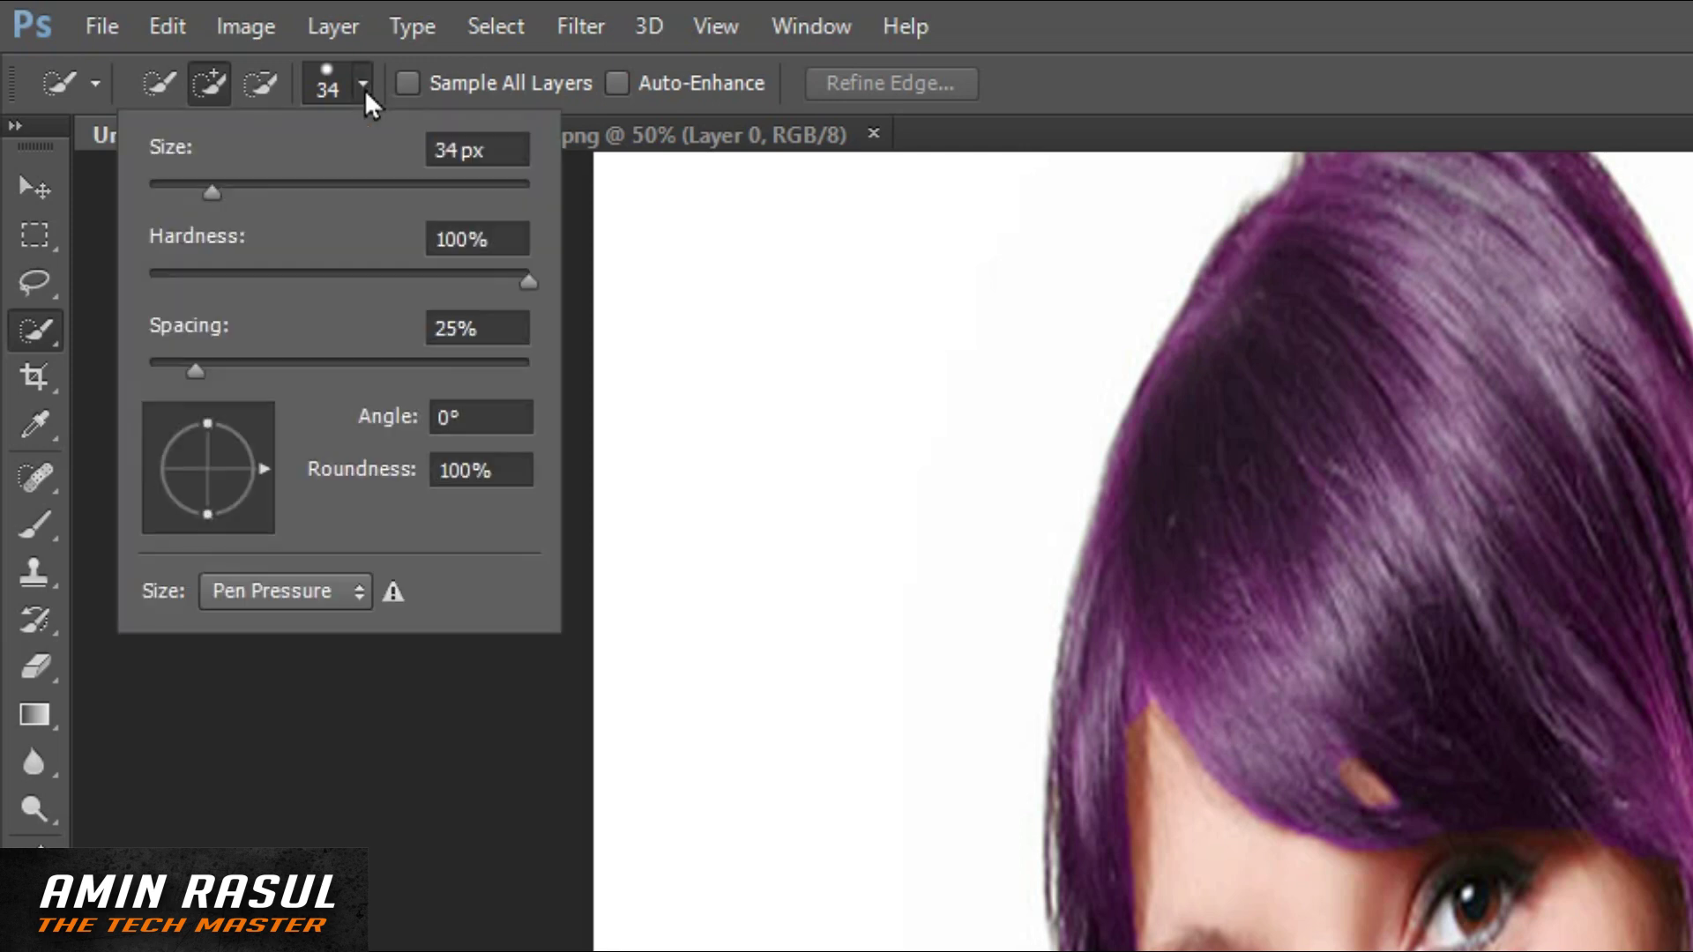
click(214, 98)
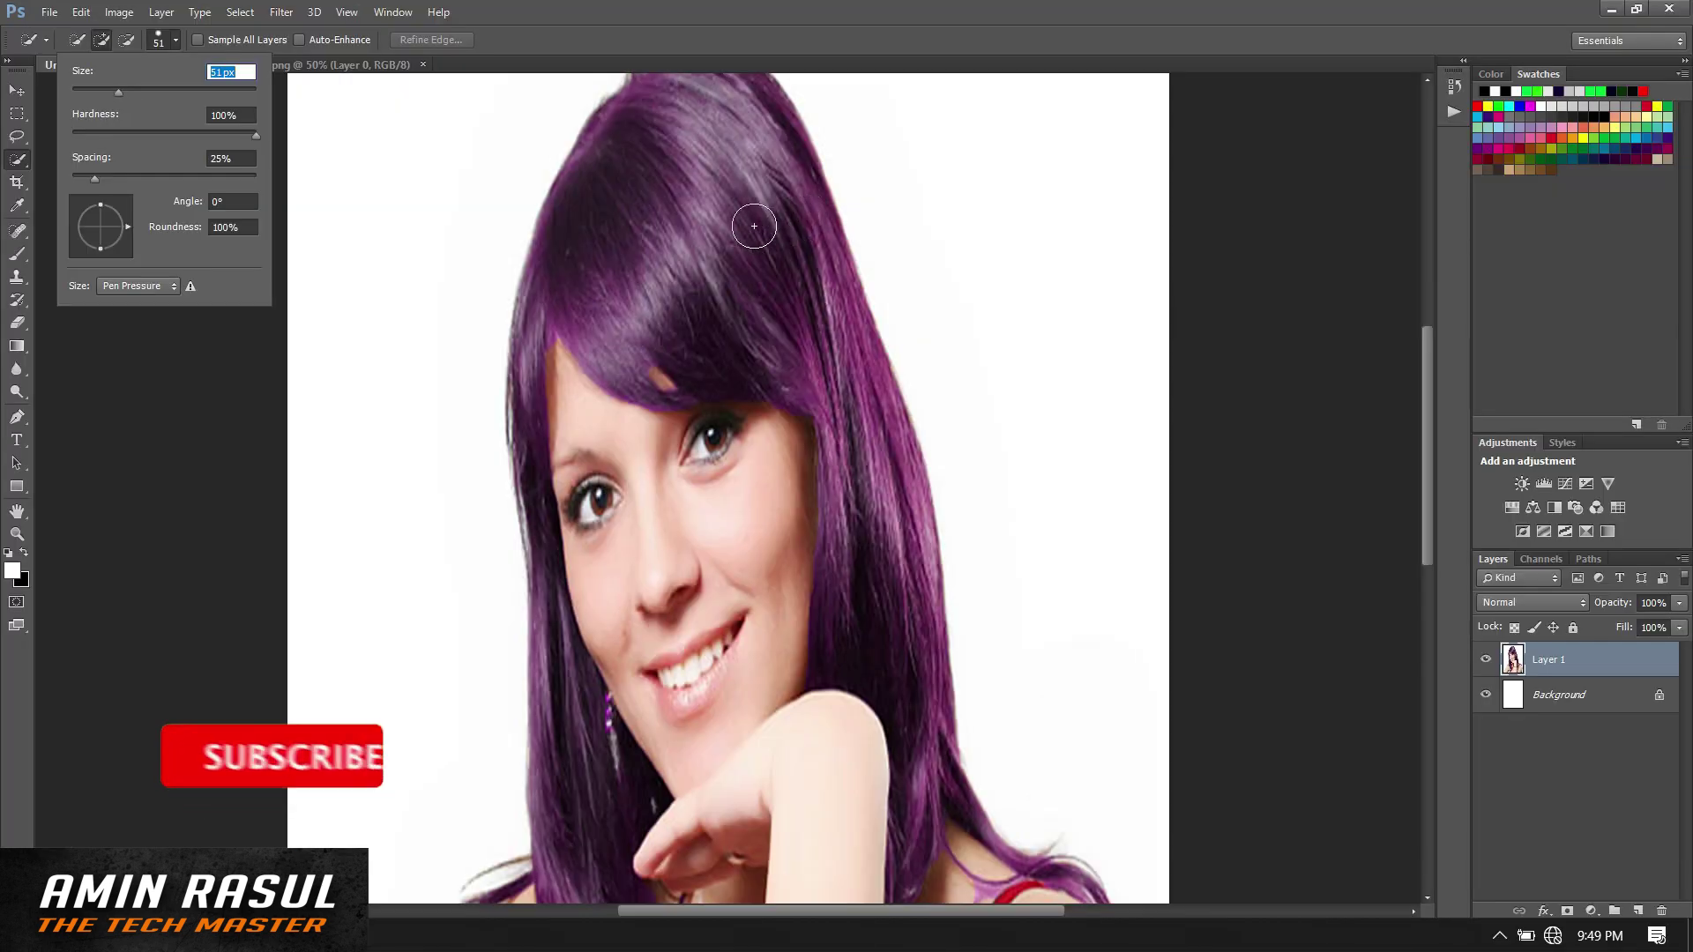
click(726, 228)
Step: Extend the quick selection over the parting, top, fringe and both side strands of hair
drag(726, 228, 829, 331)
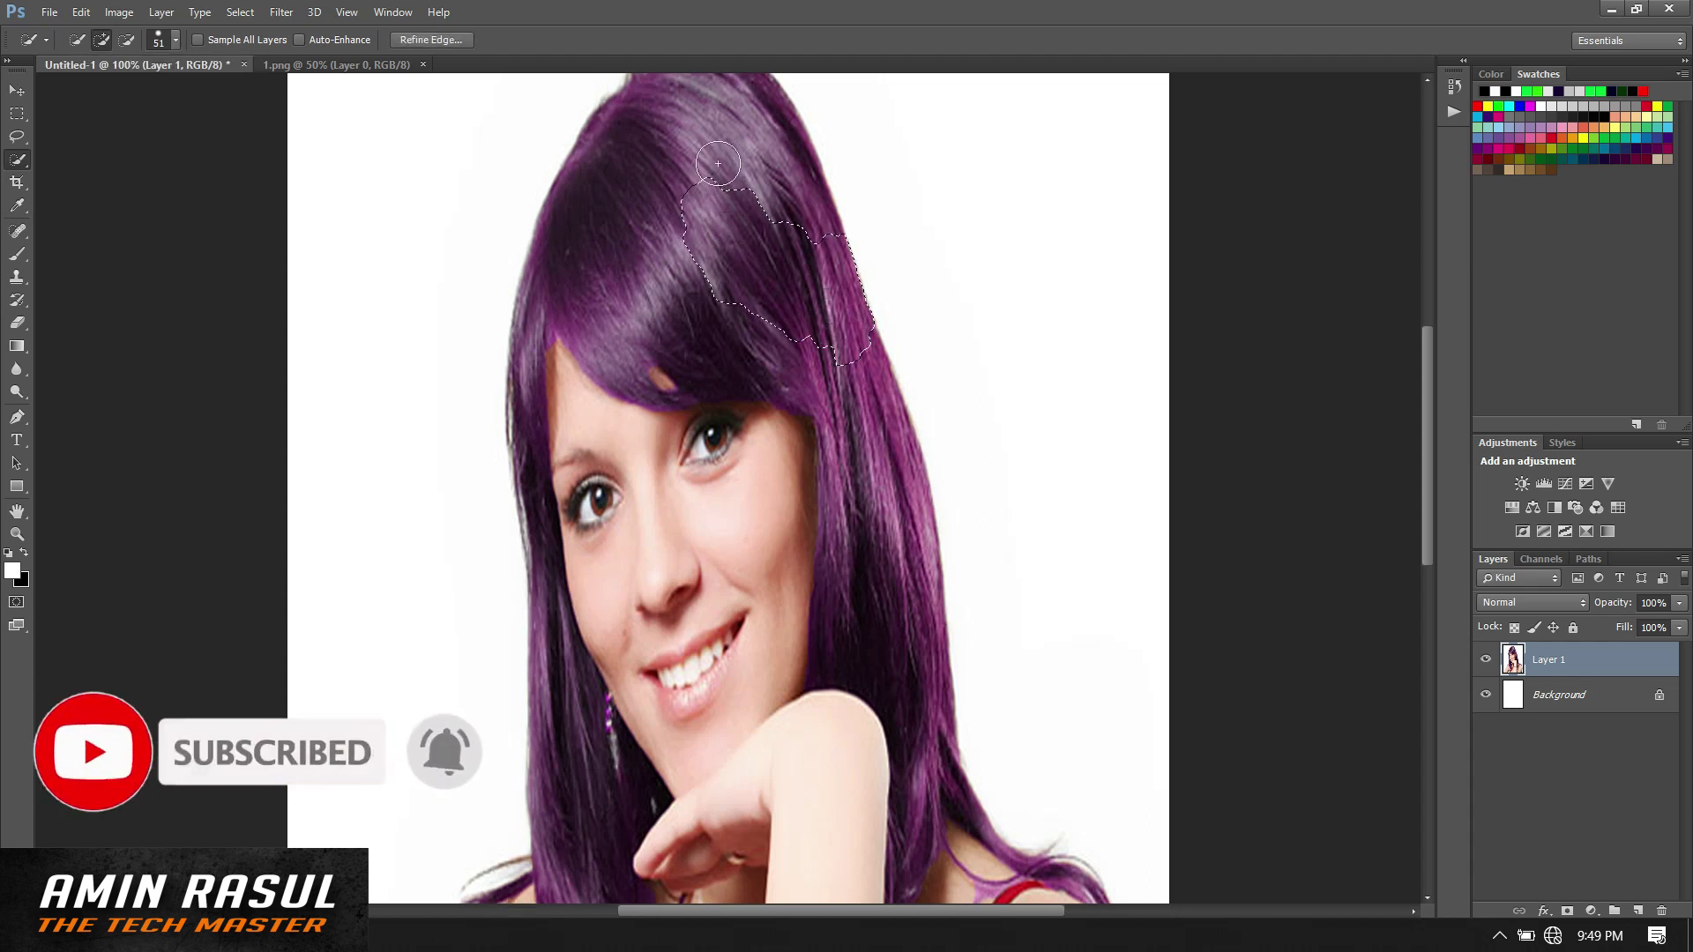
drag(1427, 419, 1425, 393)
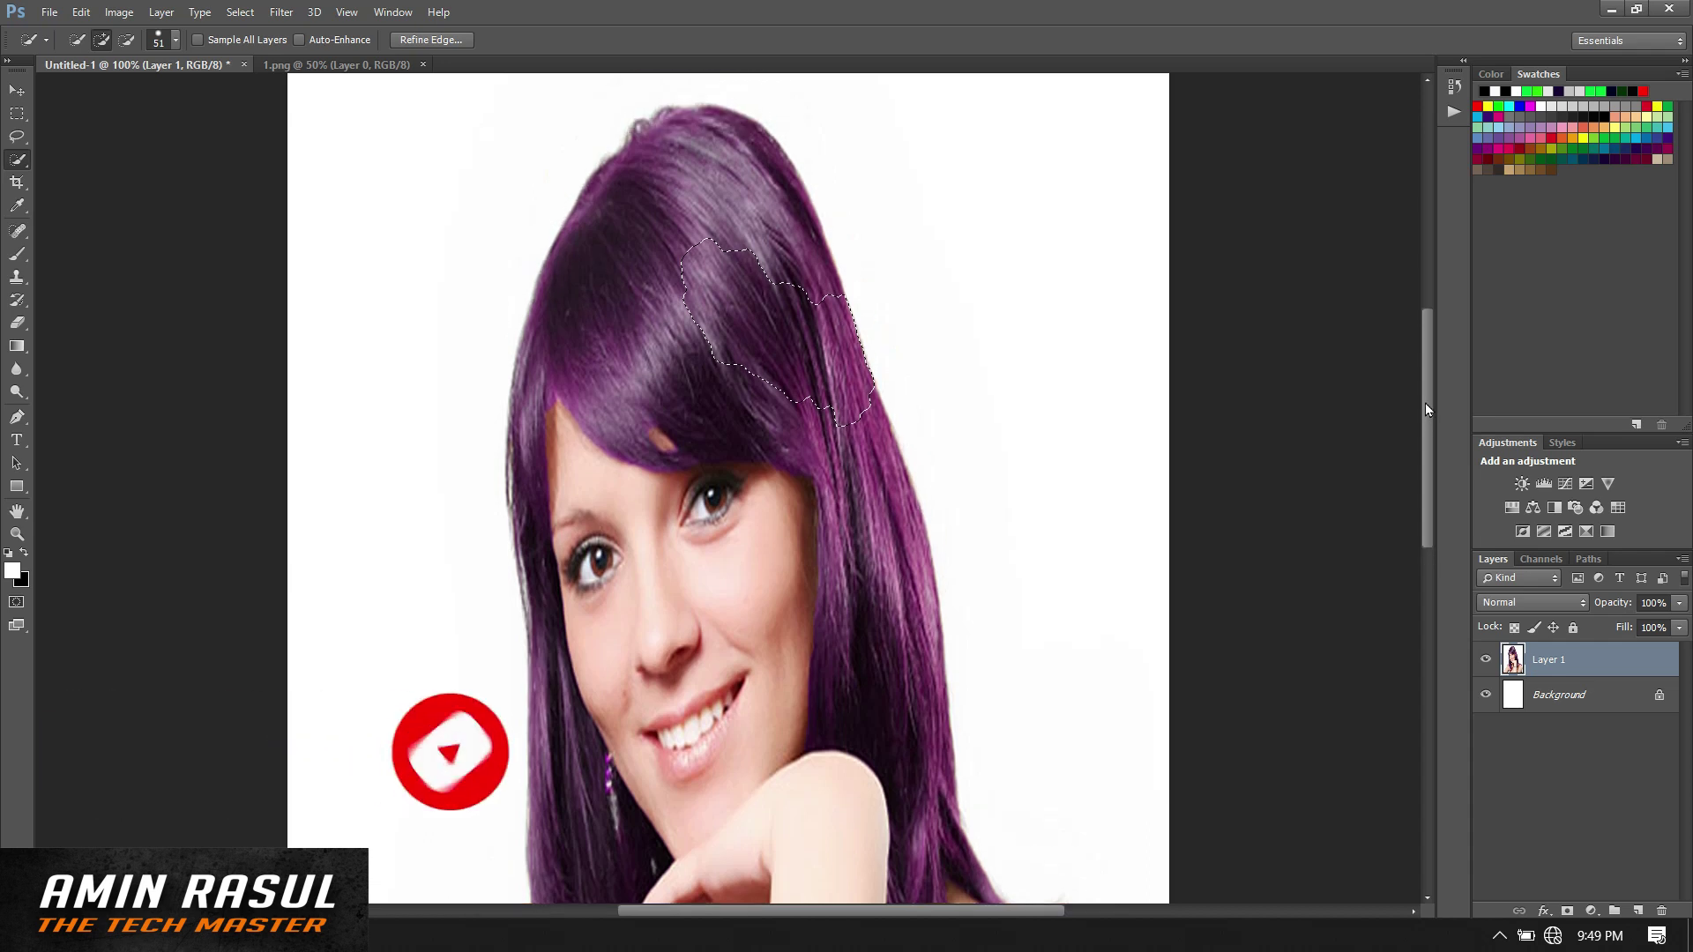
drag(728, 224, 638, 176)
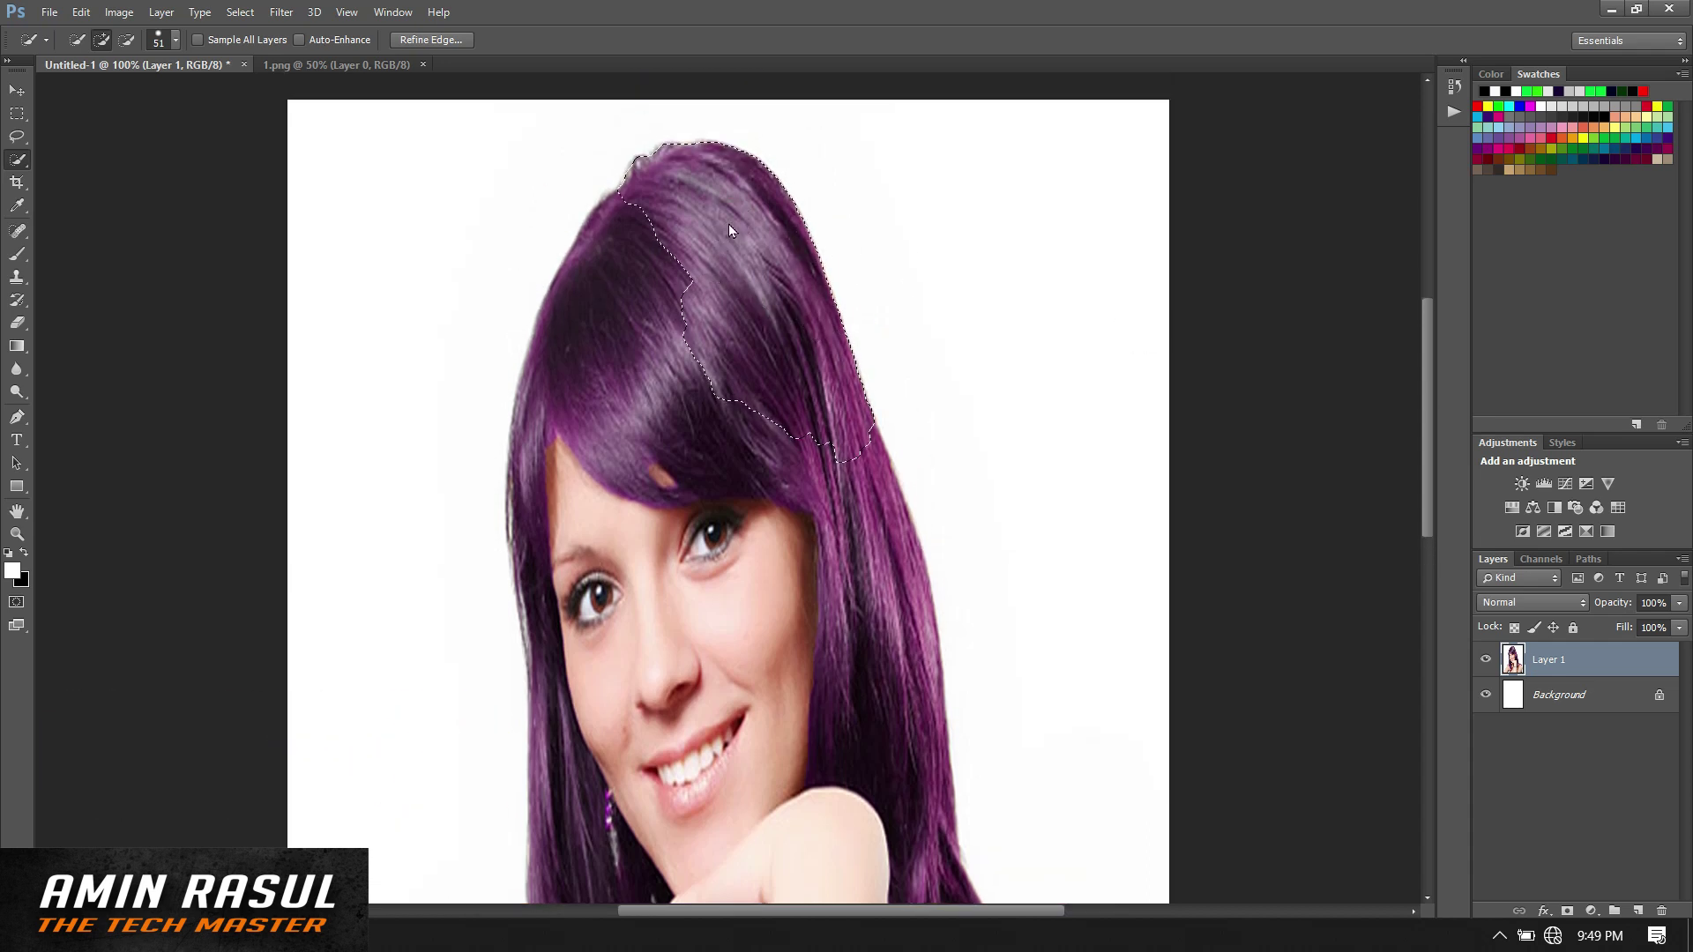
drag(884, 512, 892, 625)
drag(880, 702, 912, 772)
drag(567, 756, 546, 844)
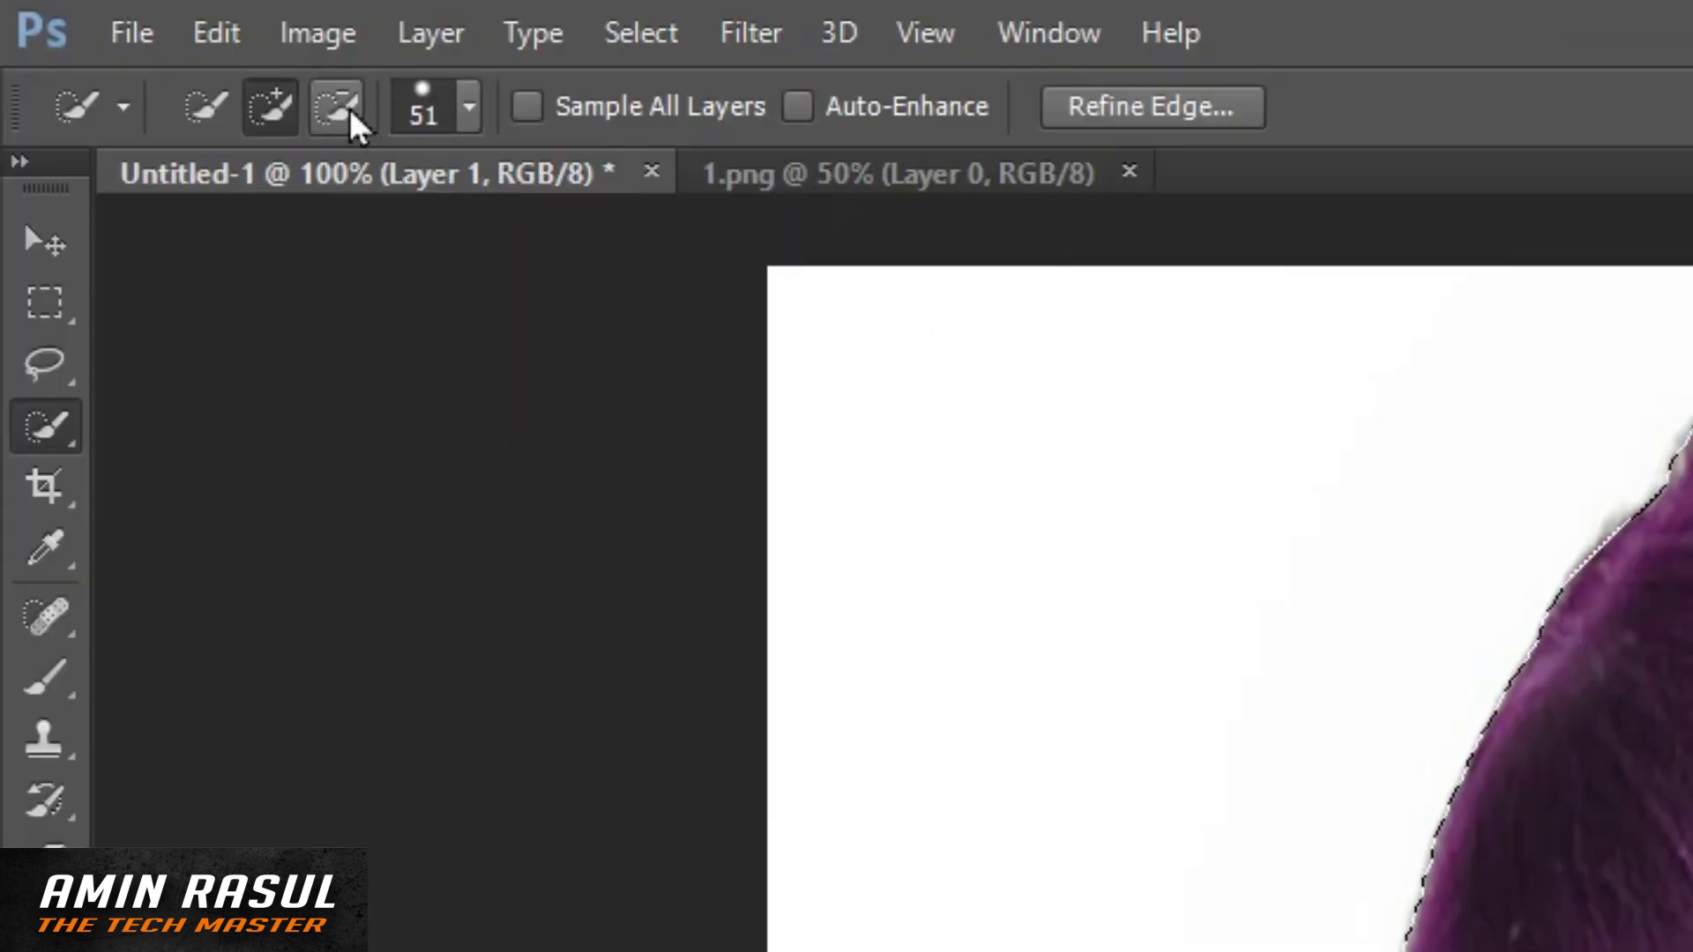
Step: Switch to Subtract from selection with a 31 px brush
click(346, 108)
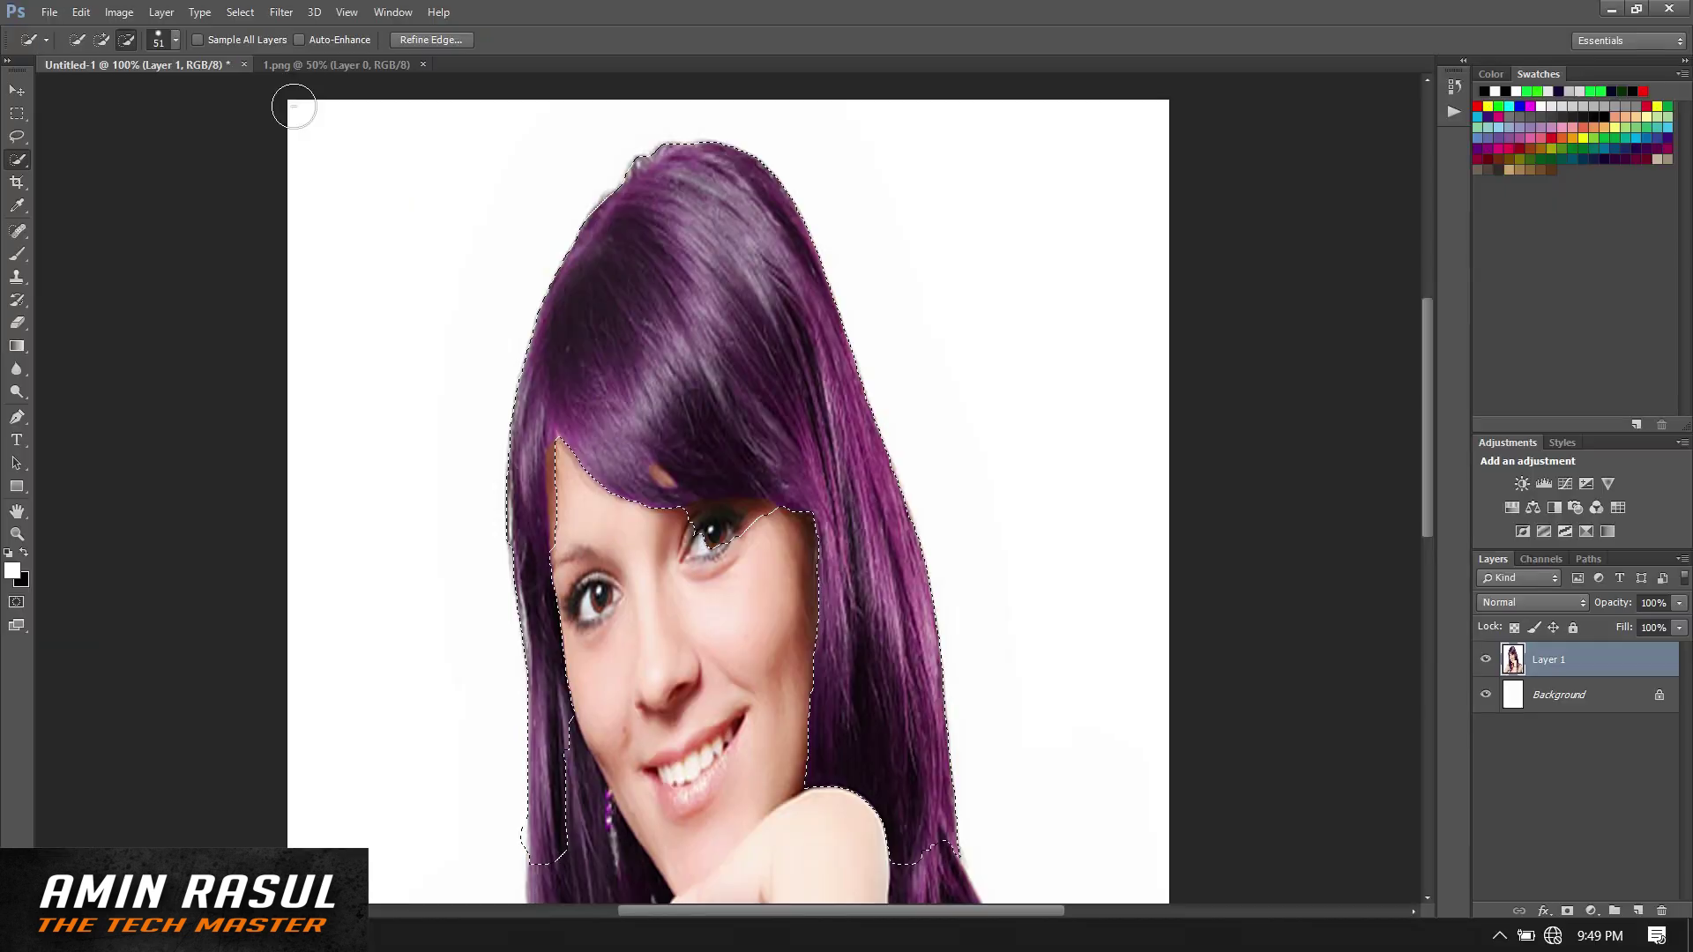
click(176, 40)
drag(116, 93, 100, 92)
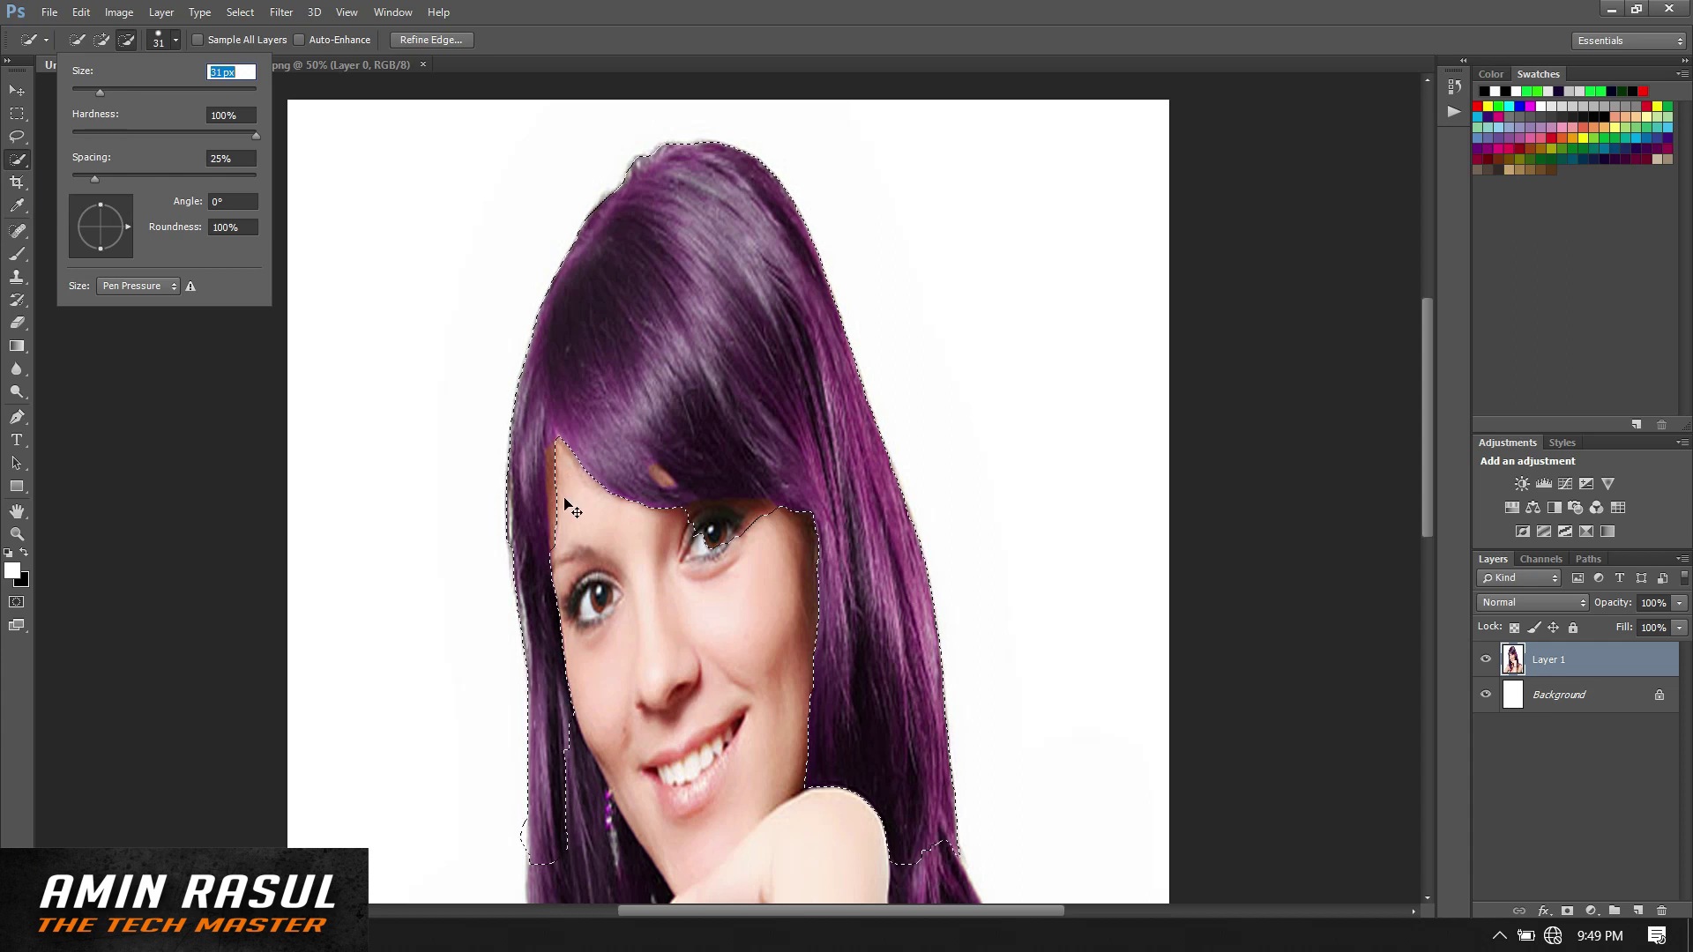
Step: At 200% zoom, subtract the right eye, eyelid and forehead strip from the selection
key(ctrl+plus)
click(691, 586)
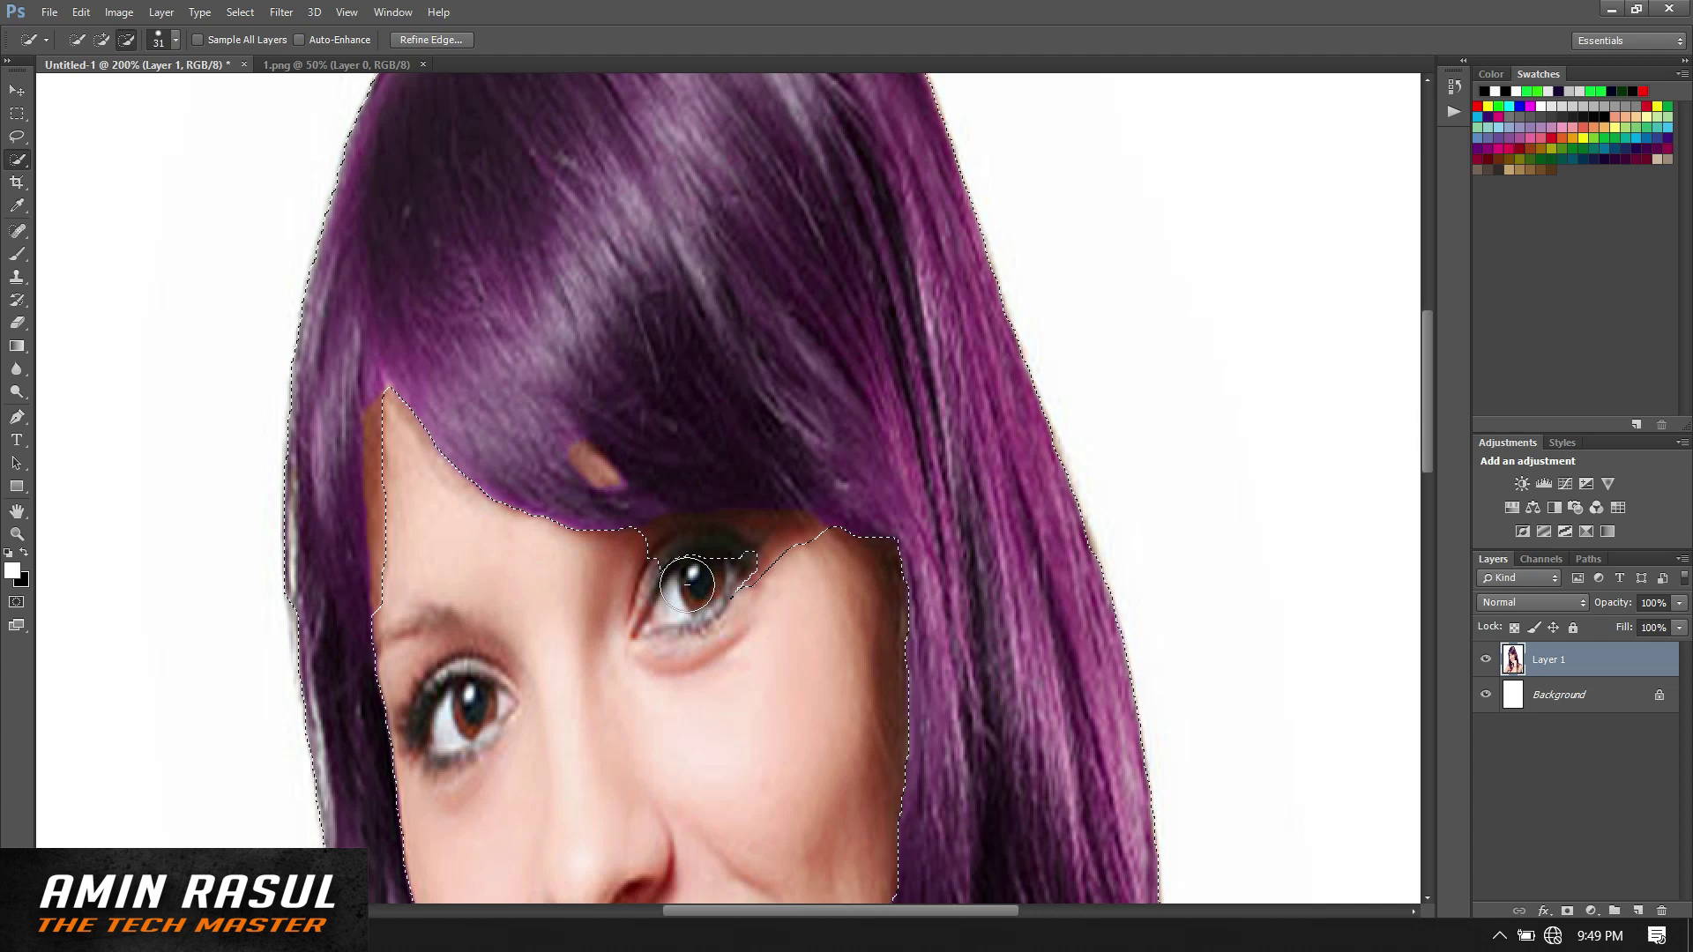
click(674, 568)
click(776, 556)
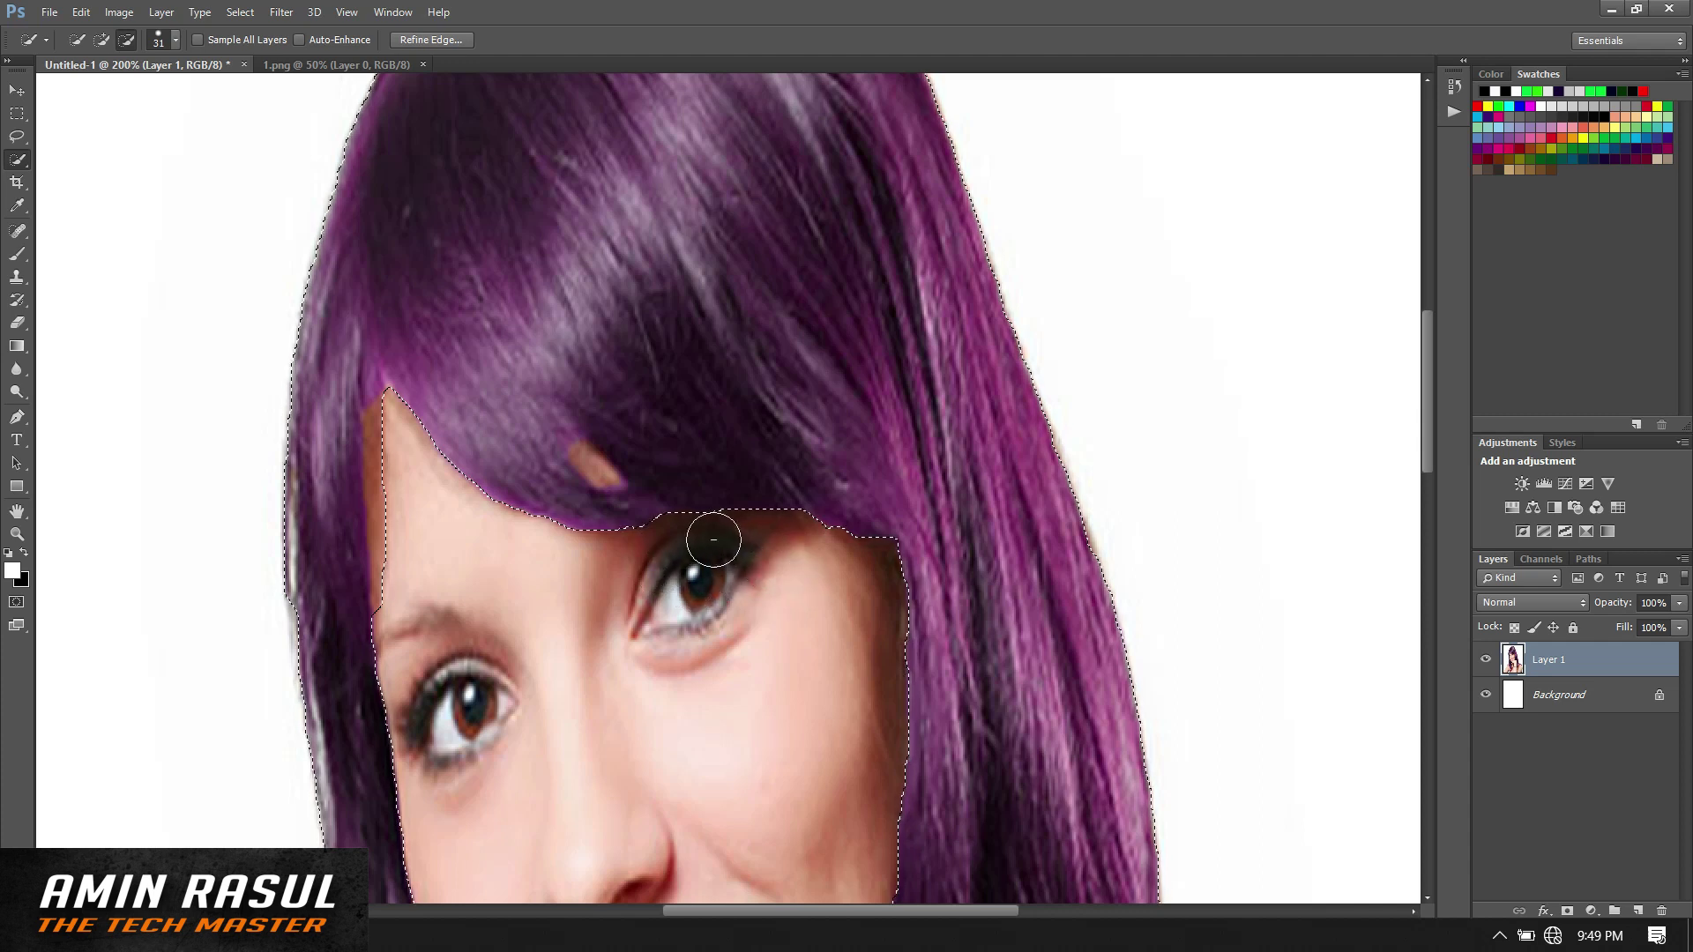
mouse_move(415, 454)
mouse_down()
mouse_move(397, 441)
mouse_move(404, 560)
mouse_up()
click(521, 556)
Step: With a smaller brush, subtract the orange spot in the fringe
key(bracketleft)
key(bracketleft)
key(bracketleft)
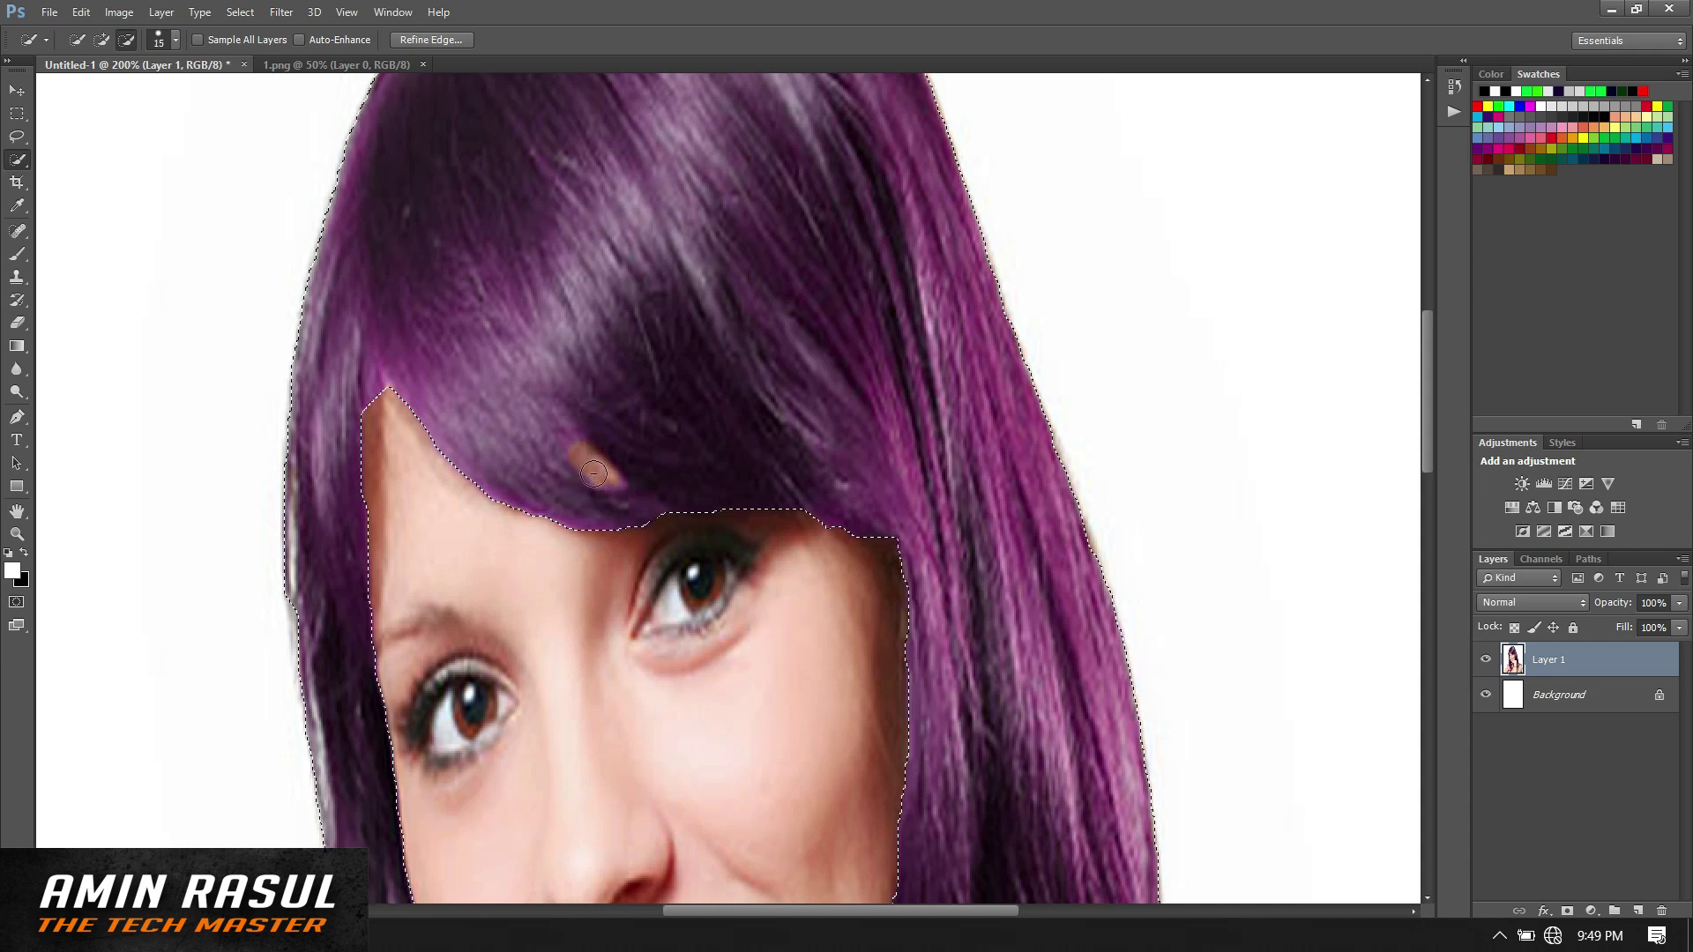
drag(593, 473, 602, 474)
drag(1428, 424, 1449, 581)
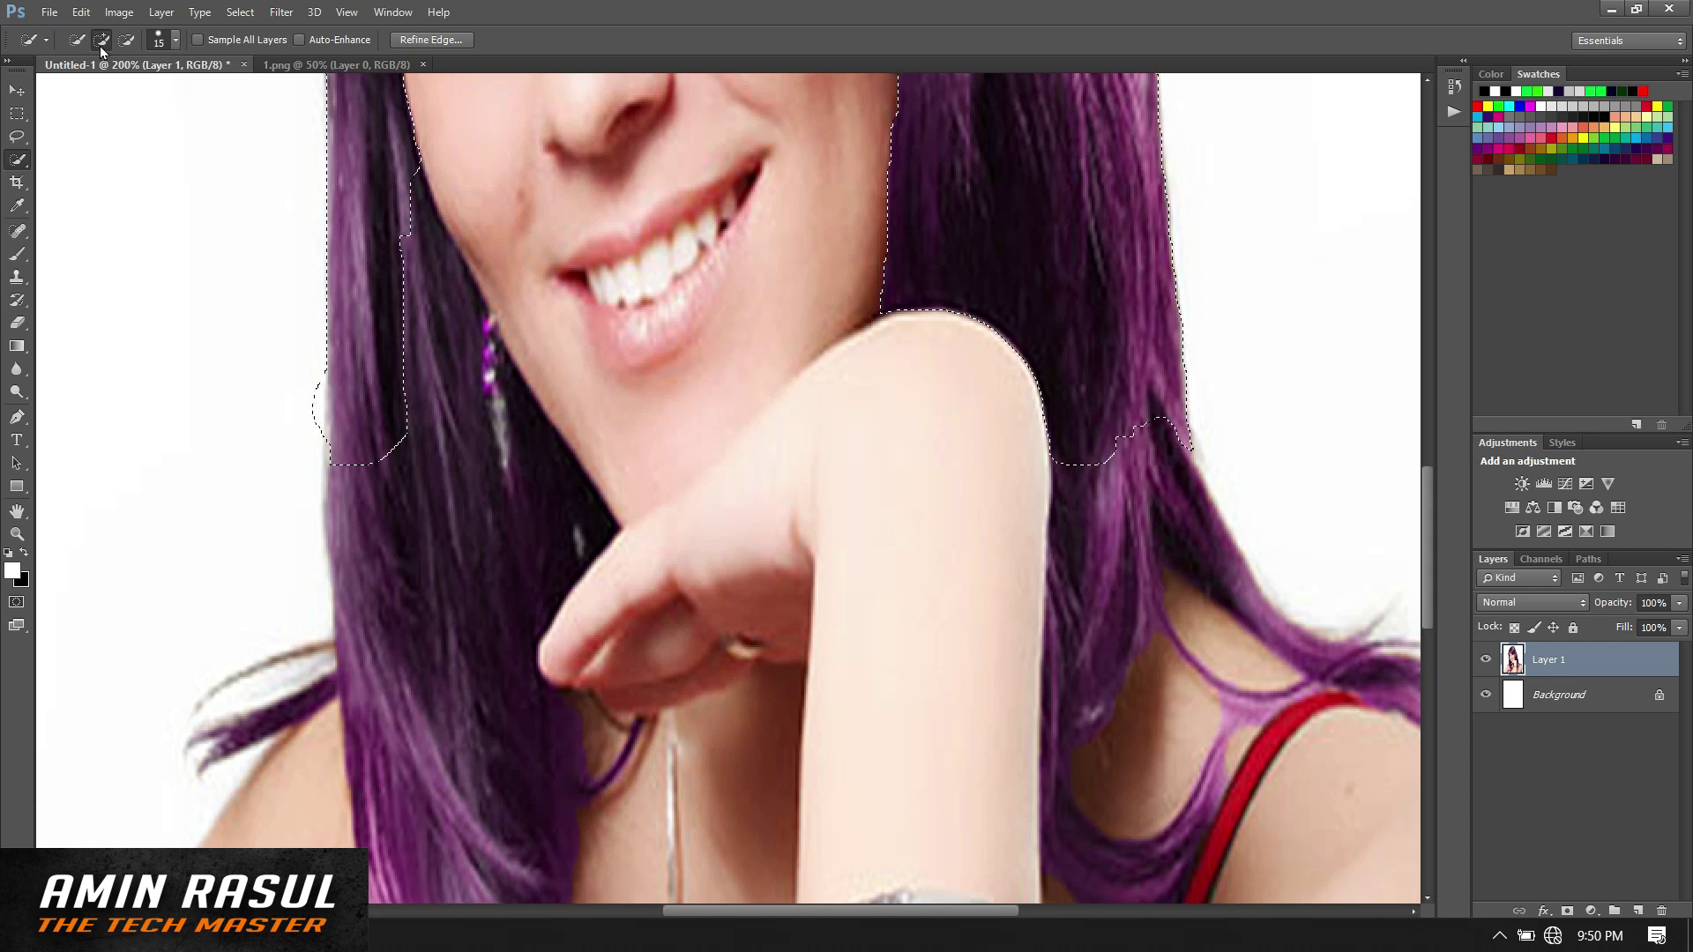
Step: With a 36 px brush, add the lower left and right hair strands and shoulder strands
click(176, 40)
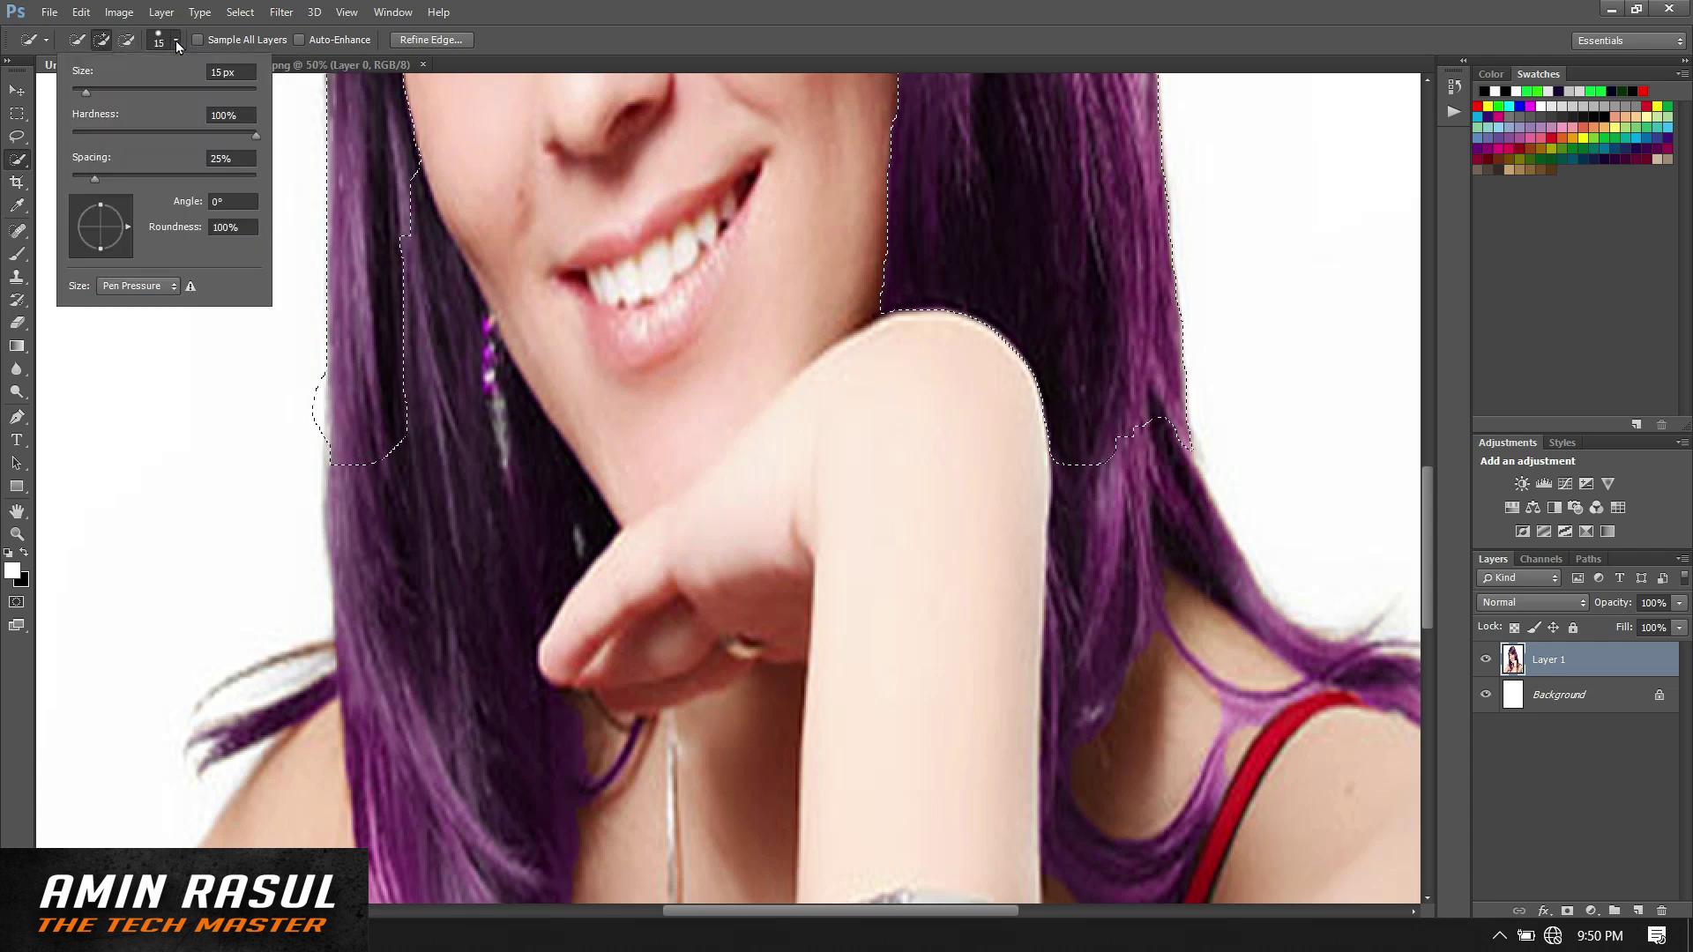
click(104, 91)
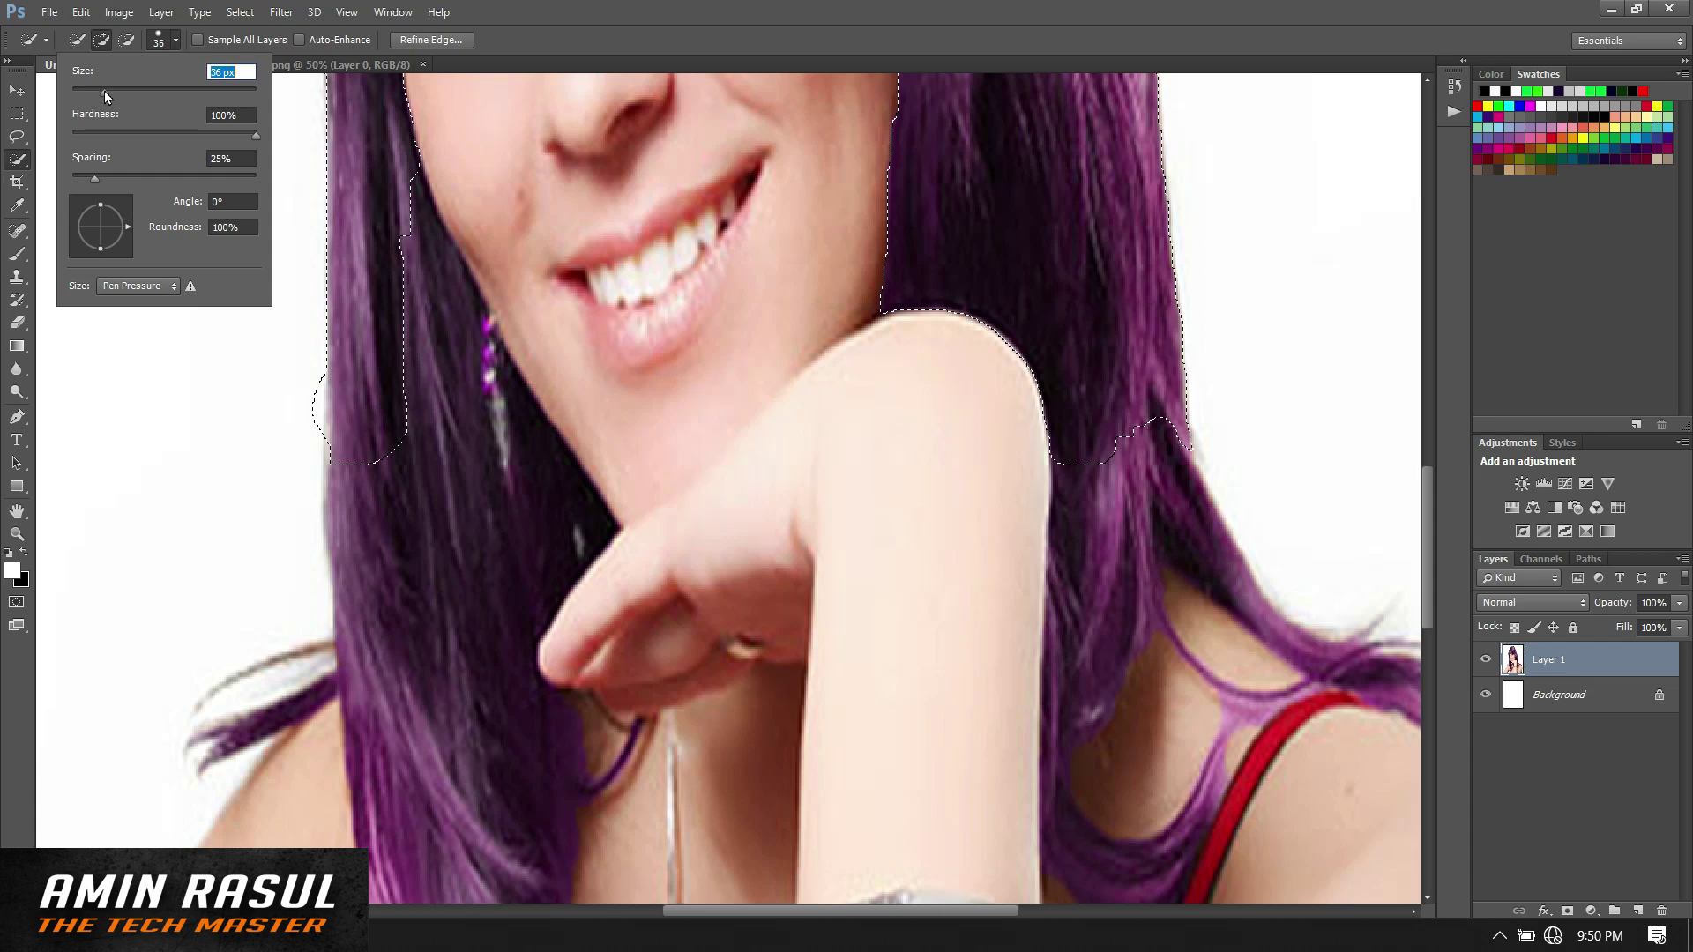
click(440, 533)
drag(439, 559, 405, 800)
drag(1096, 661, 1138, 617)
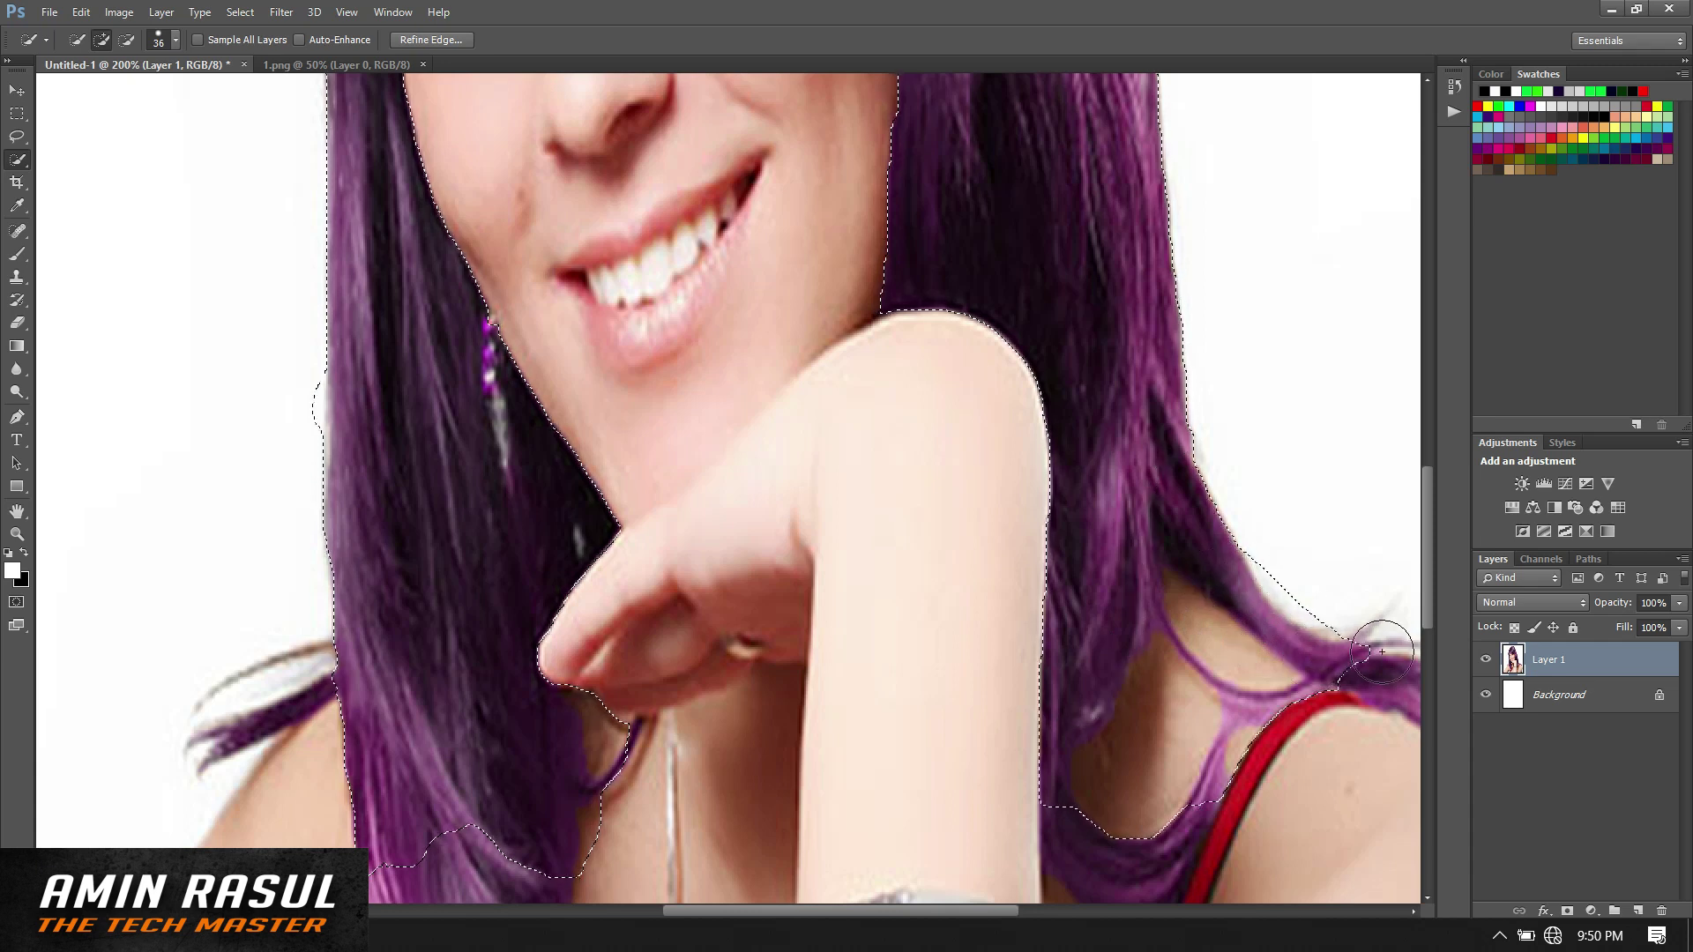
drag(1349, 670, 1384, 697)
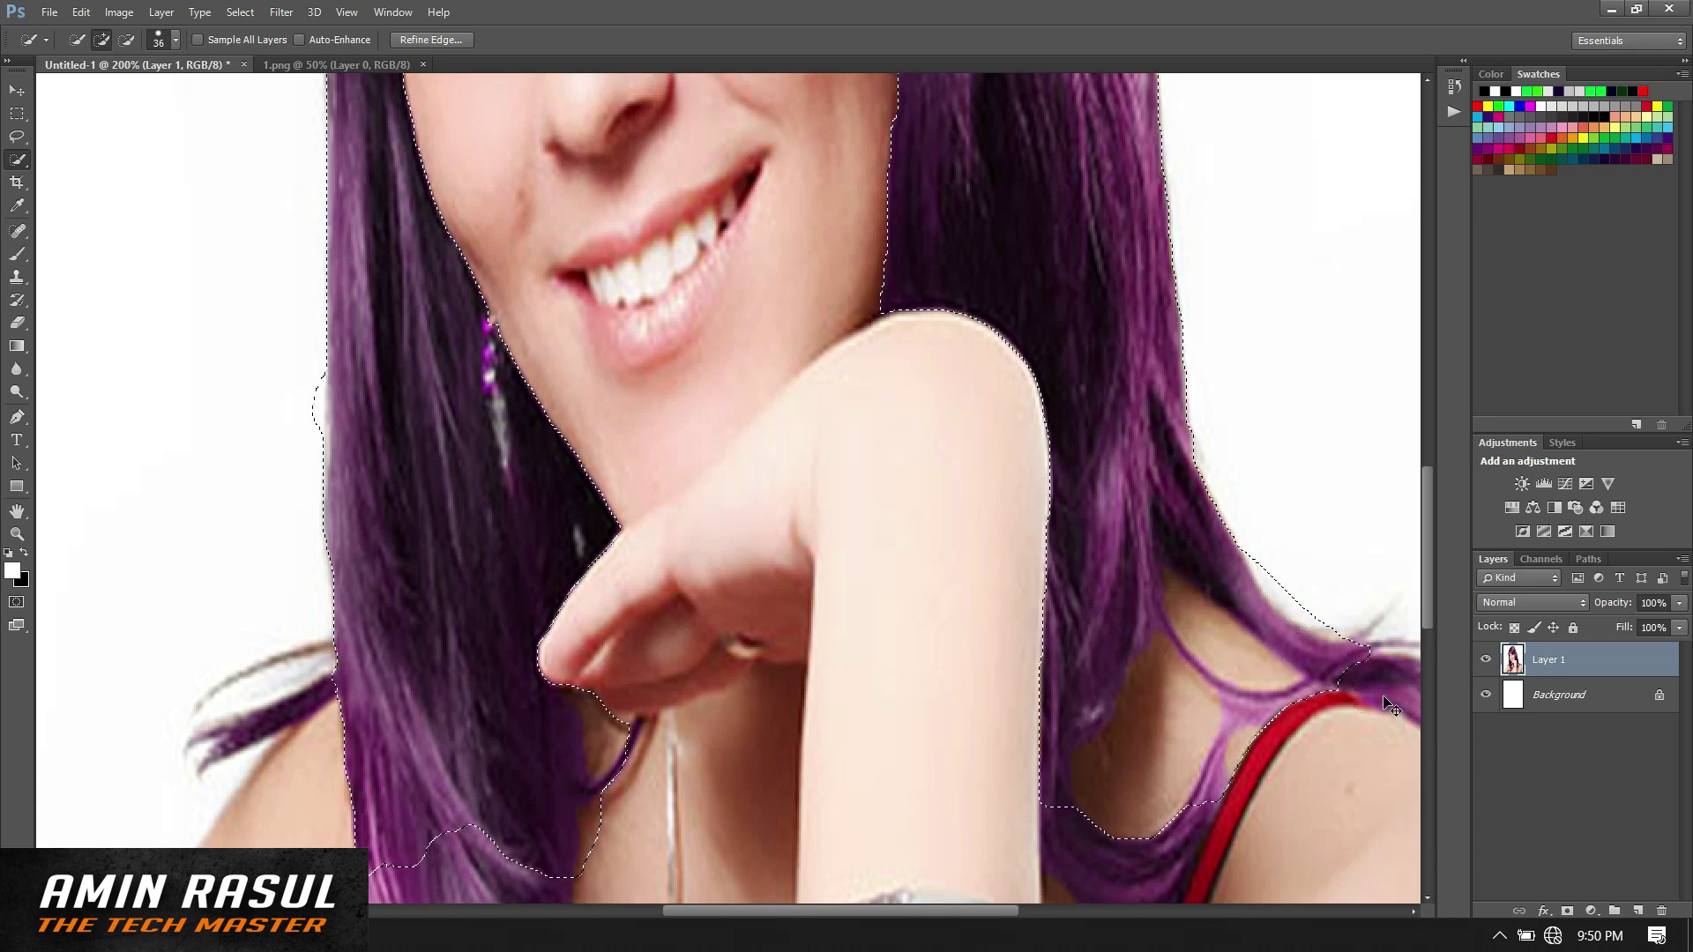
key(ctrl+minus)
drag(1112, 633, 1078, 586)
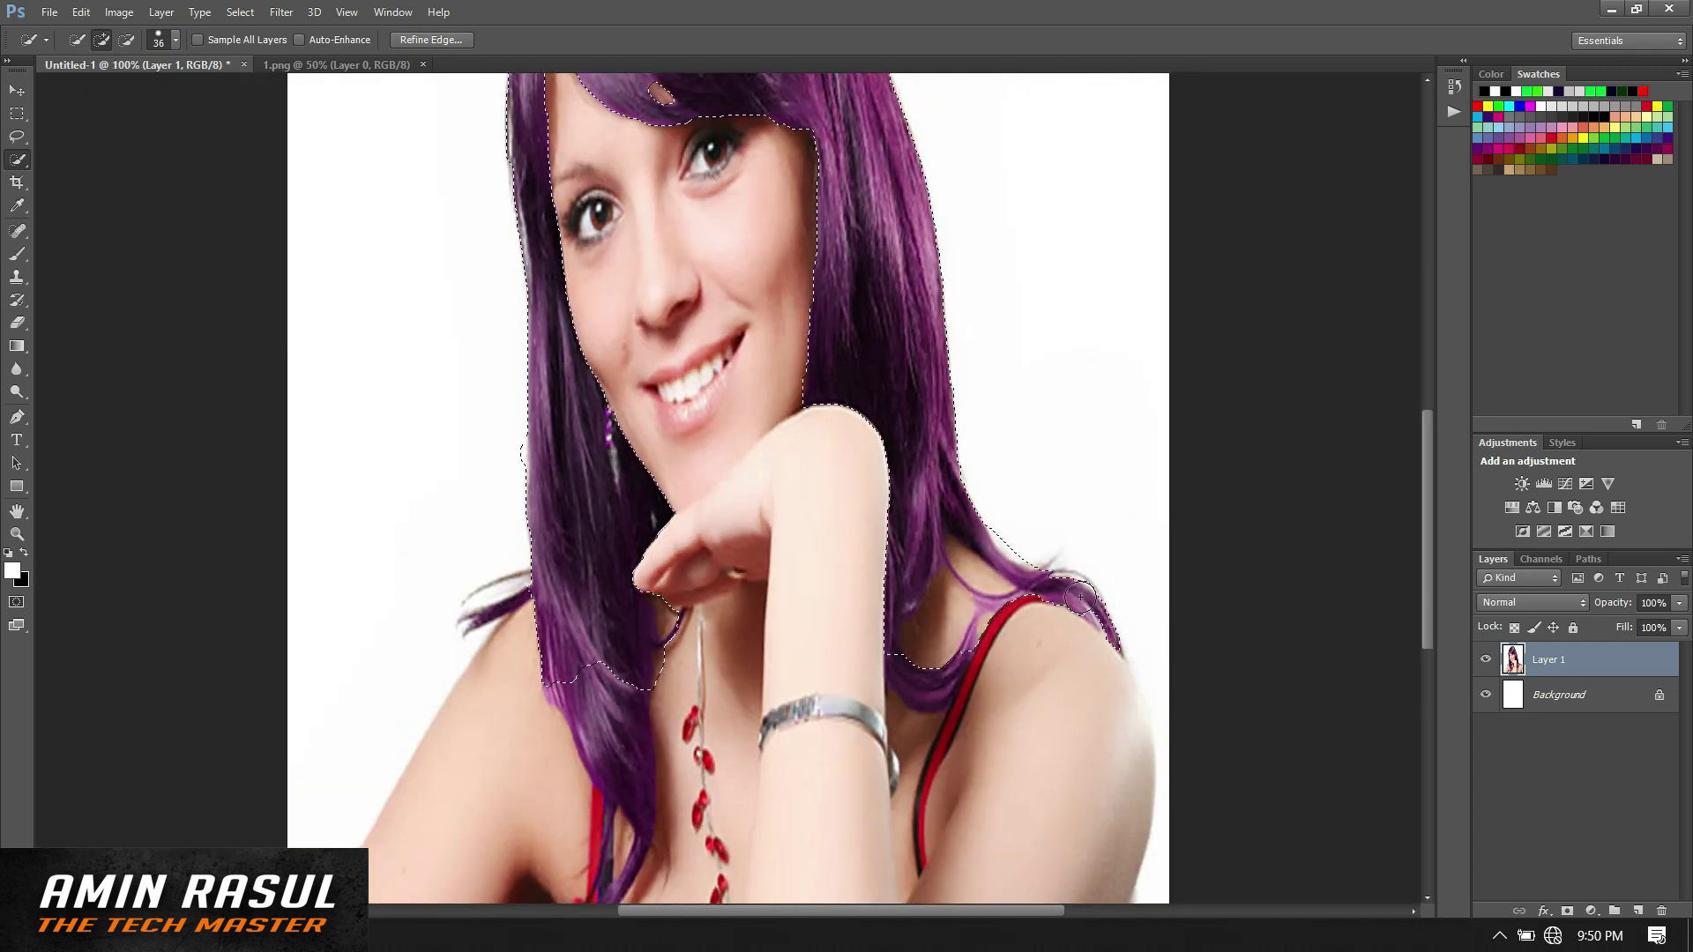
click(922, 689)
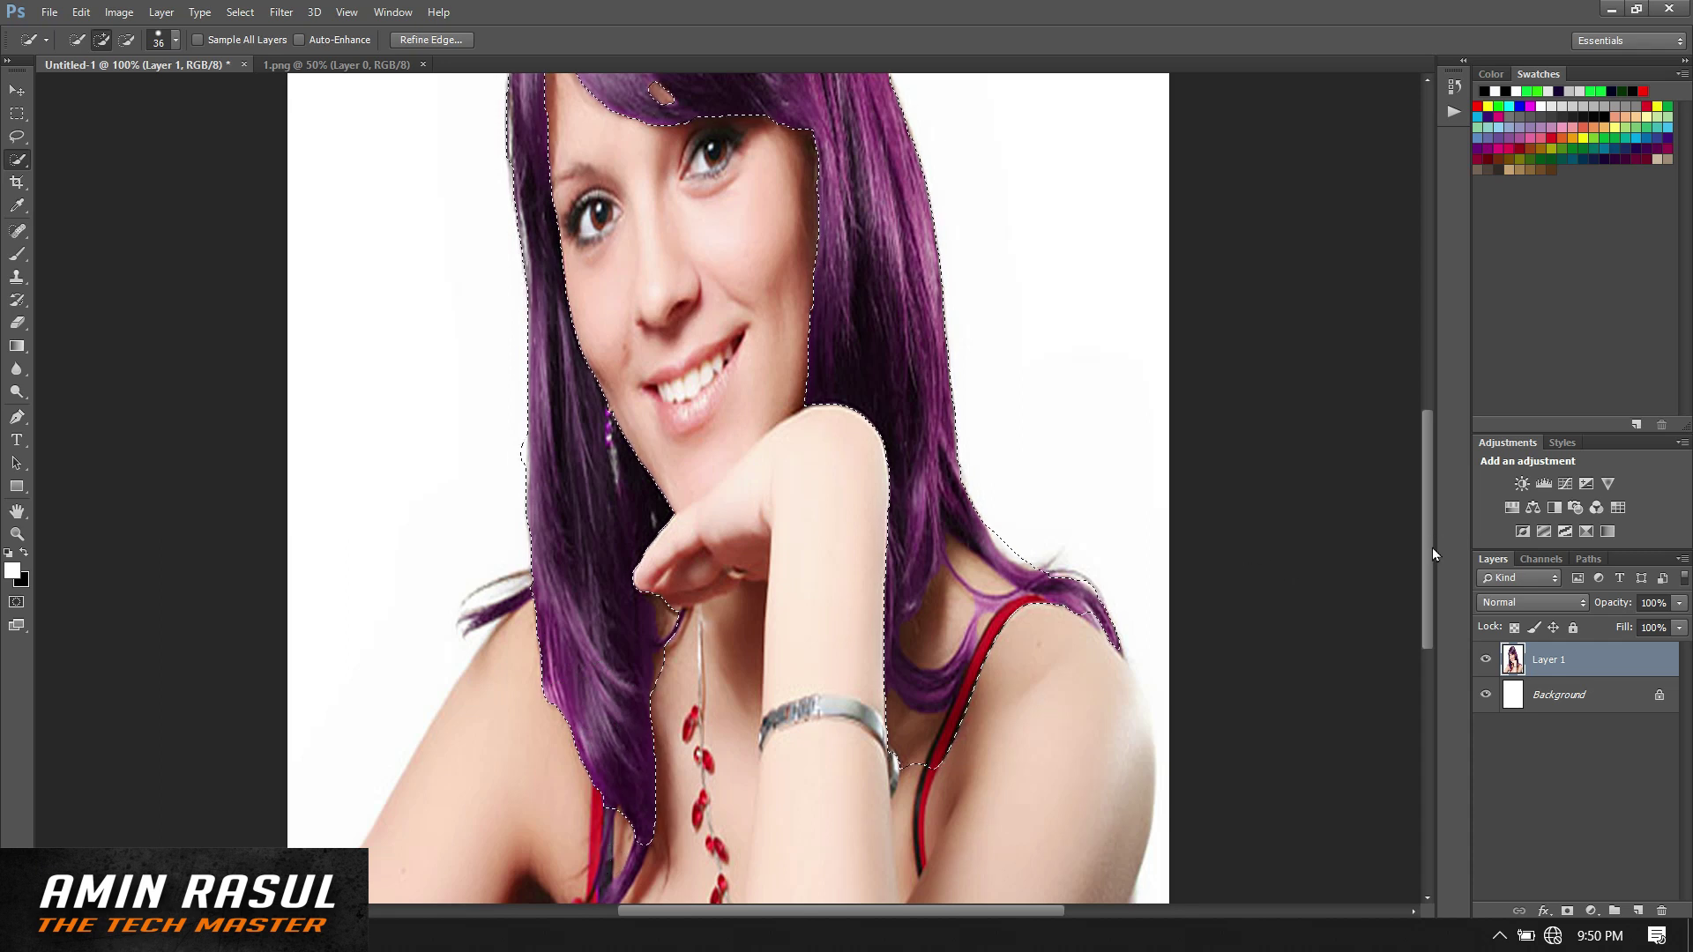
drag(1432, 554, 1431, 586)
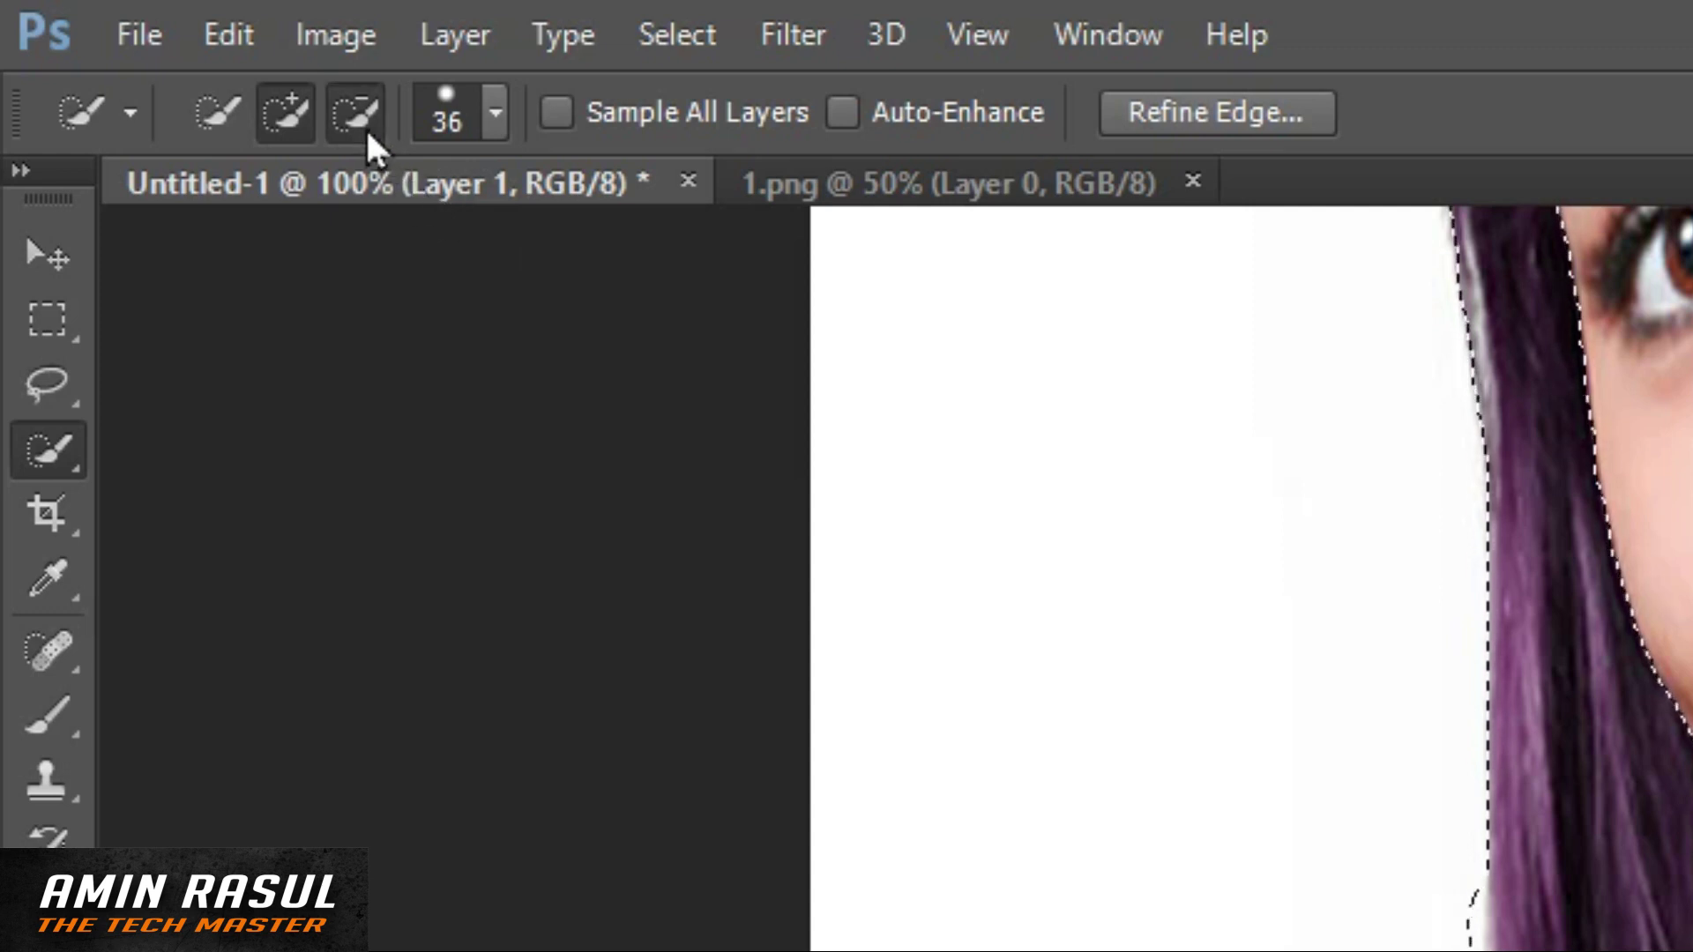
Step: Set the Quick Selection tool to Subtract from selection with a 20 px brush
click(365, 127)
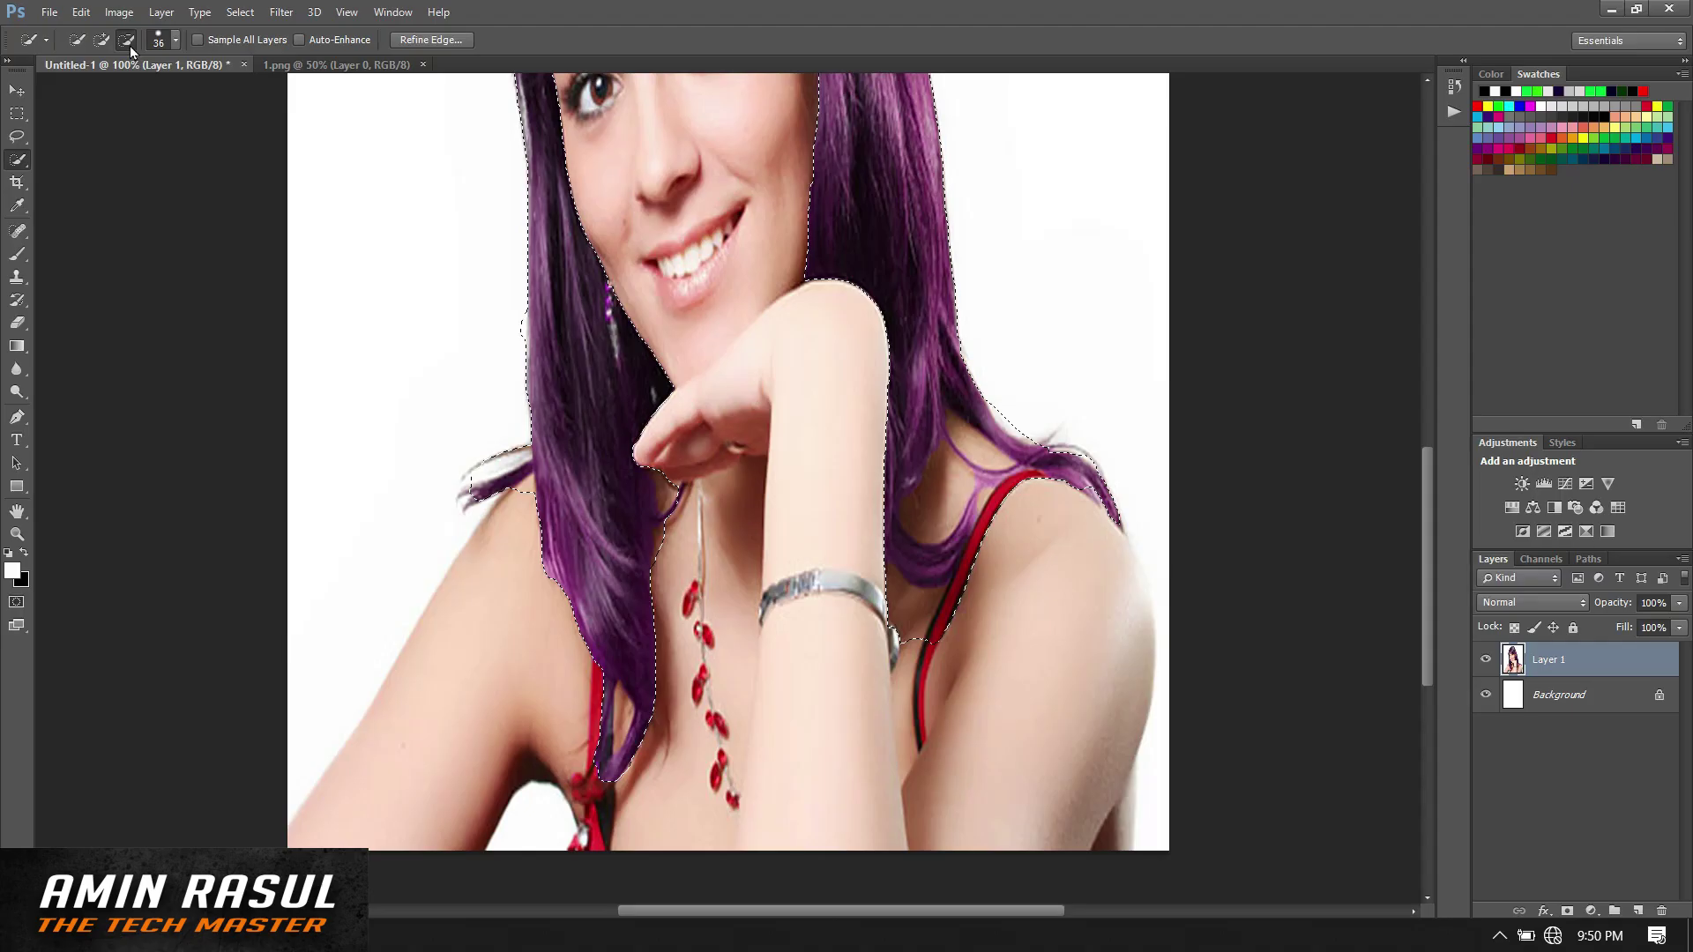
click(175, 43)
drag(97, 98, 90, 91)
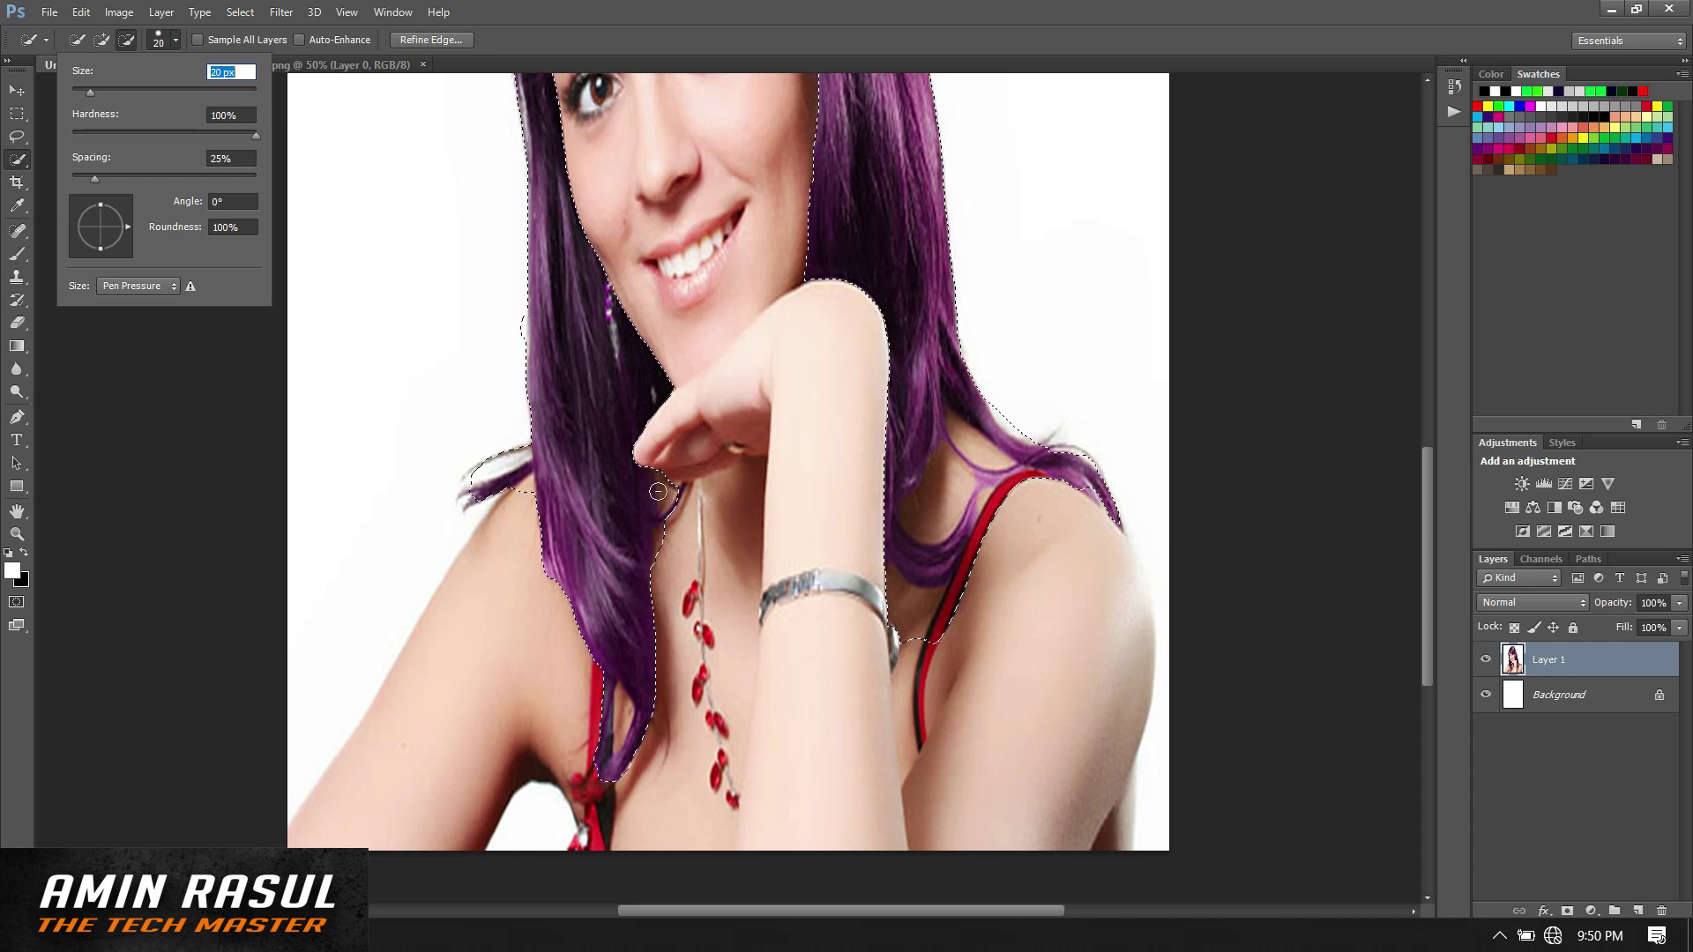
Step: Zoom in and subtract the dark area below the chin and the skin gap between strands
scroll(654, 480, up, 2)
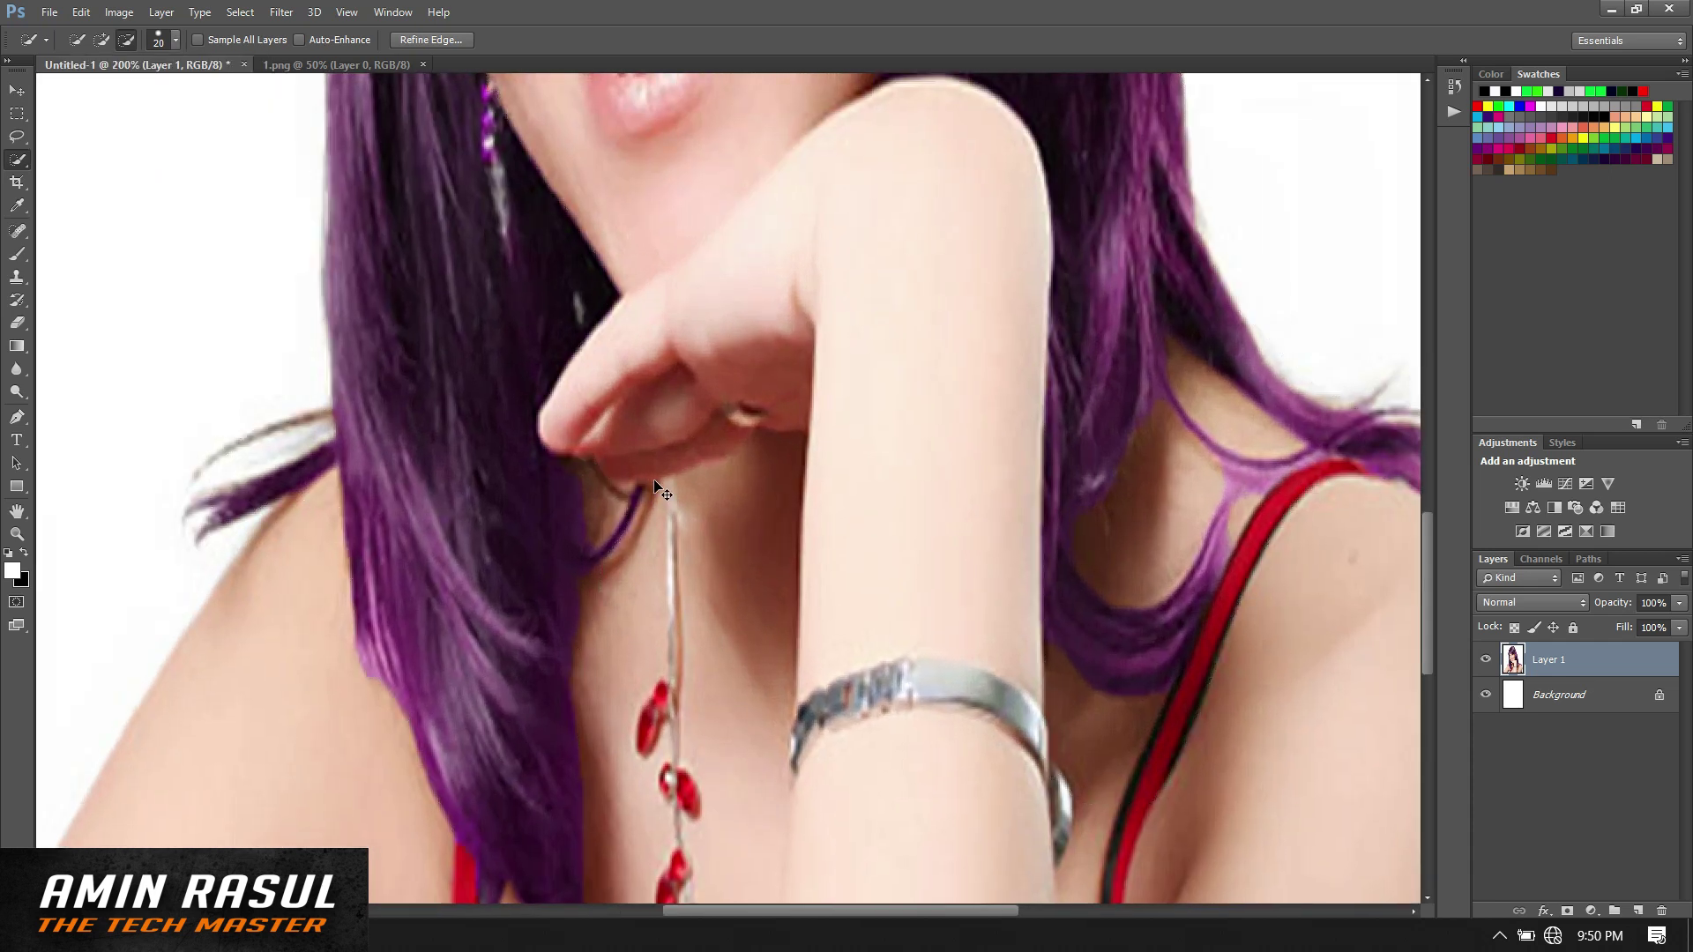
scroll(655, 481, up, 1)
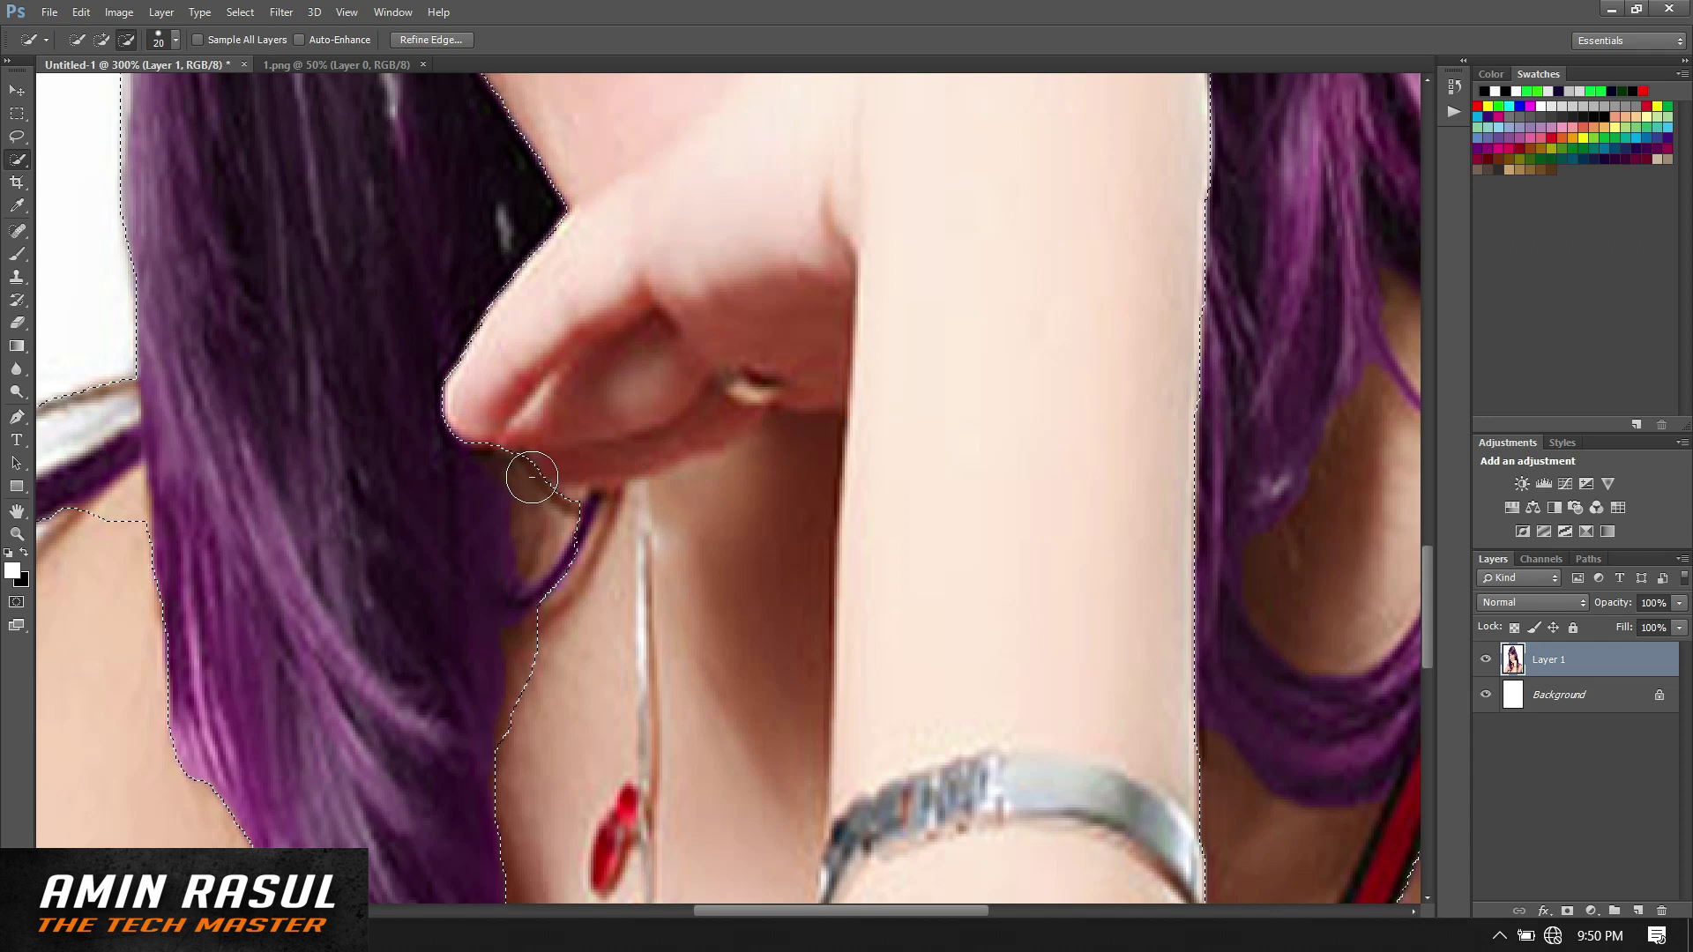
drag(532, 477, 543, 681)
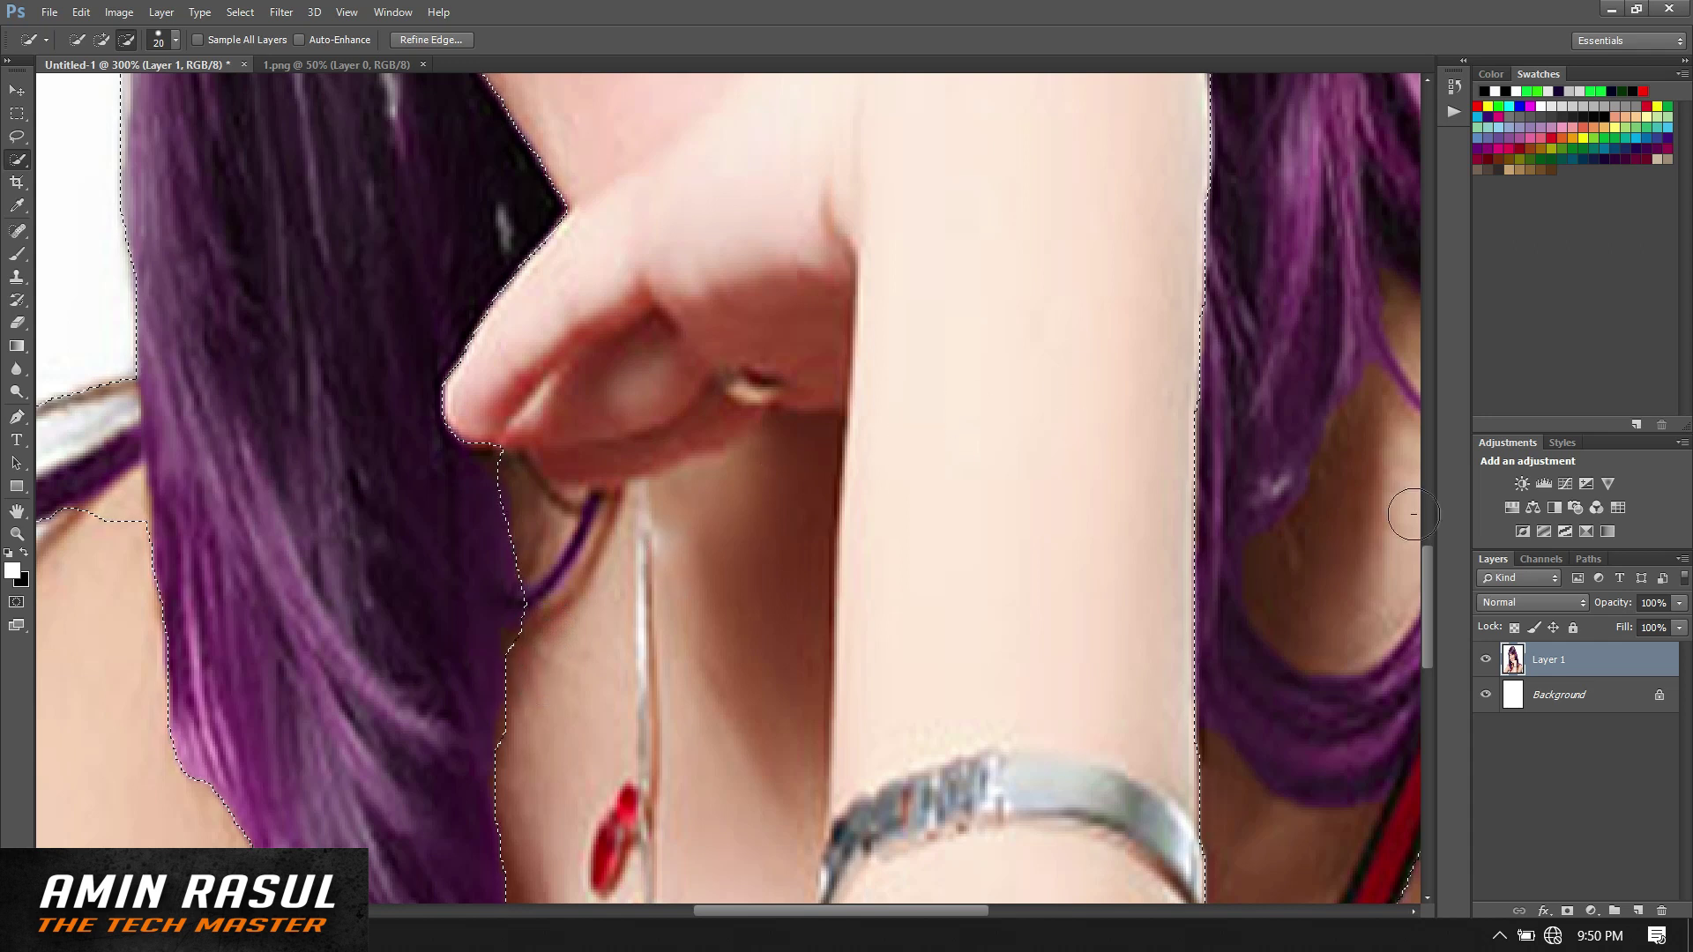
drag(1426, 584, 1426, 676)
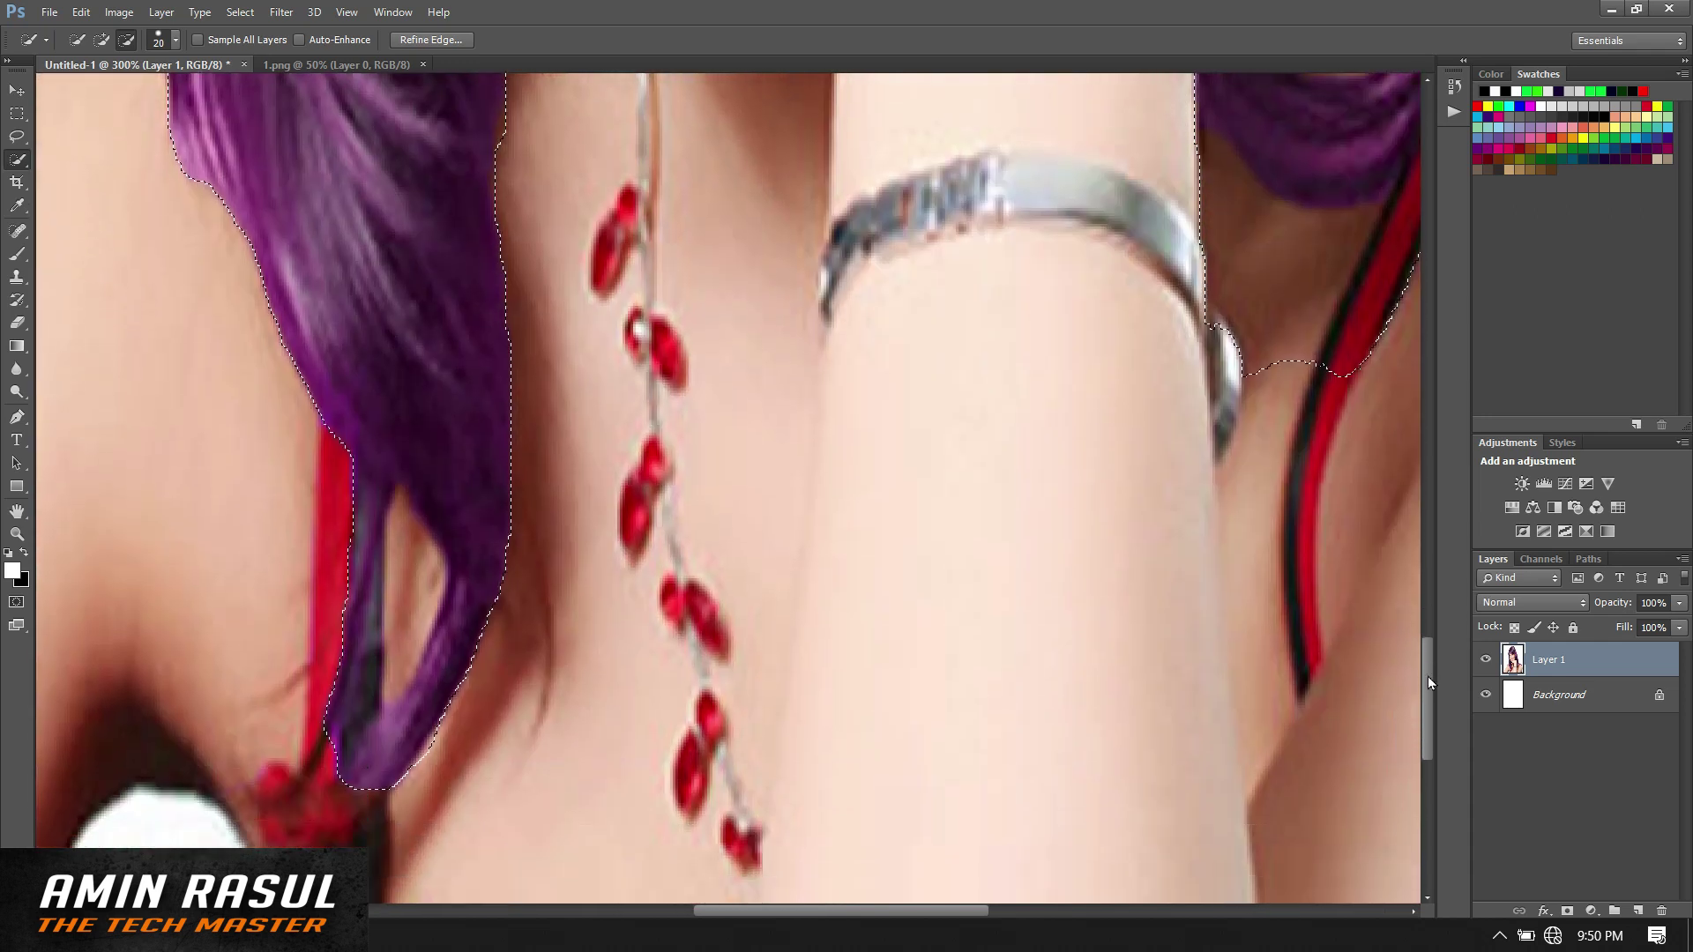
drag(428, 529, 407, 633)
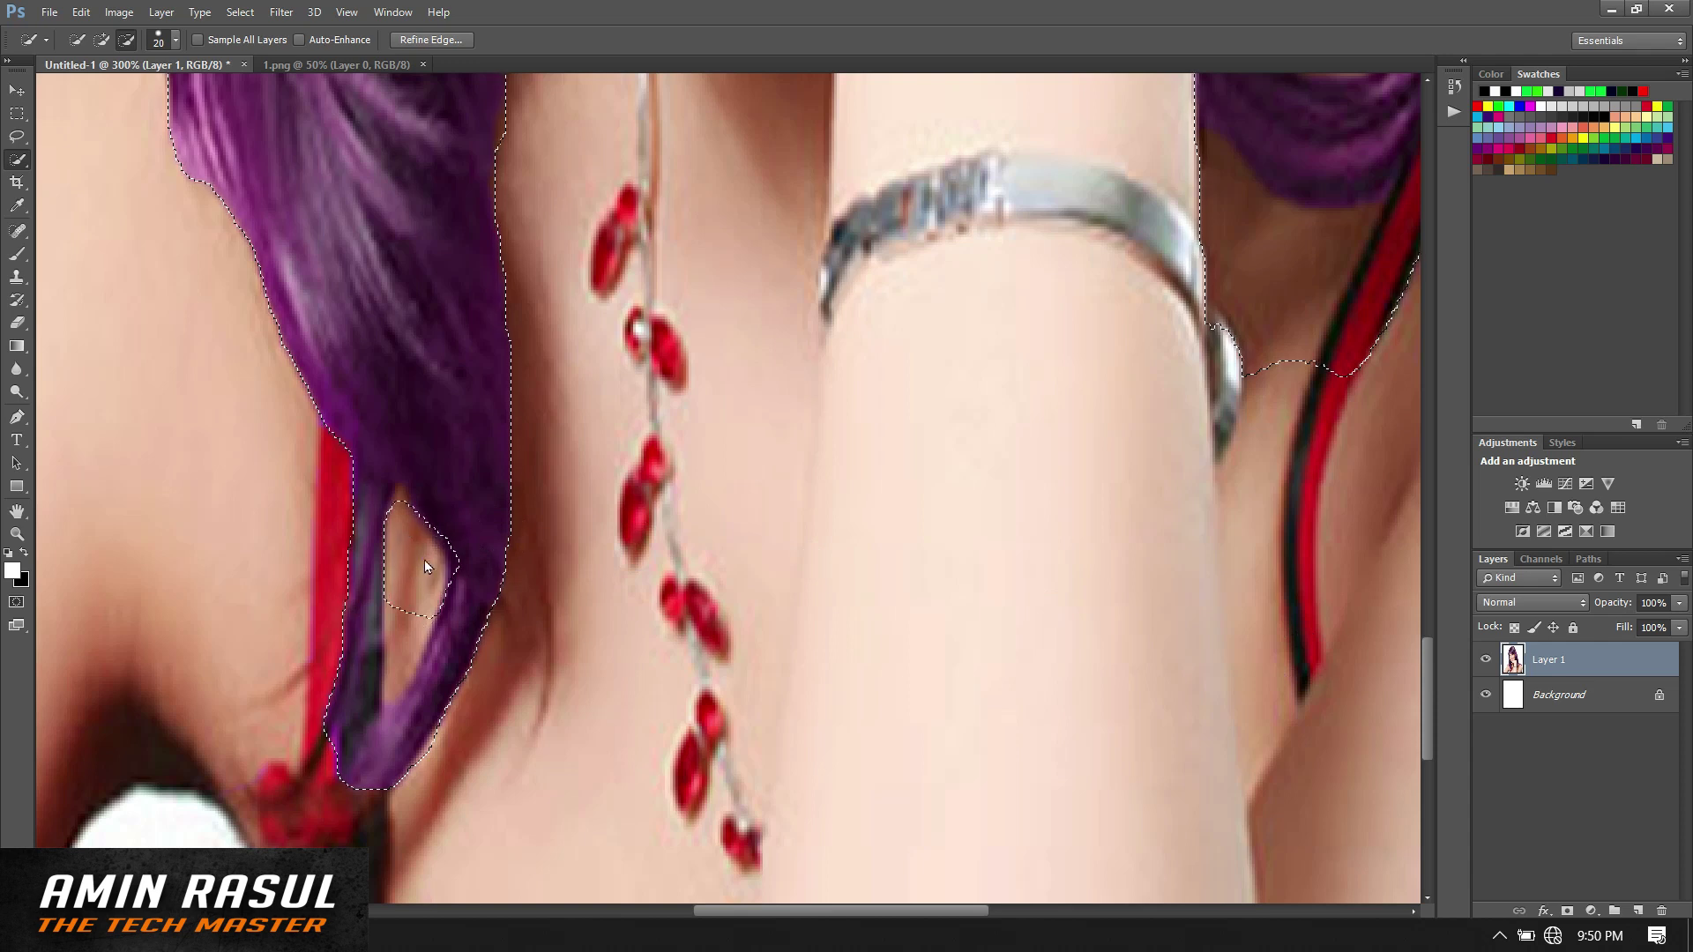
drag(406, 633, 377, 680)
Step: With a 9 px brush, refine the lower-left strand's edges and add back the purple notch
key(bracketleft)
key(bracketleft)
key(bracketleft)
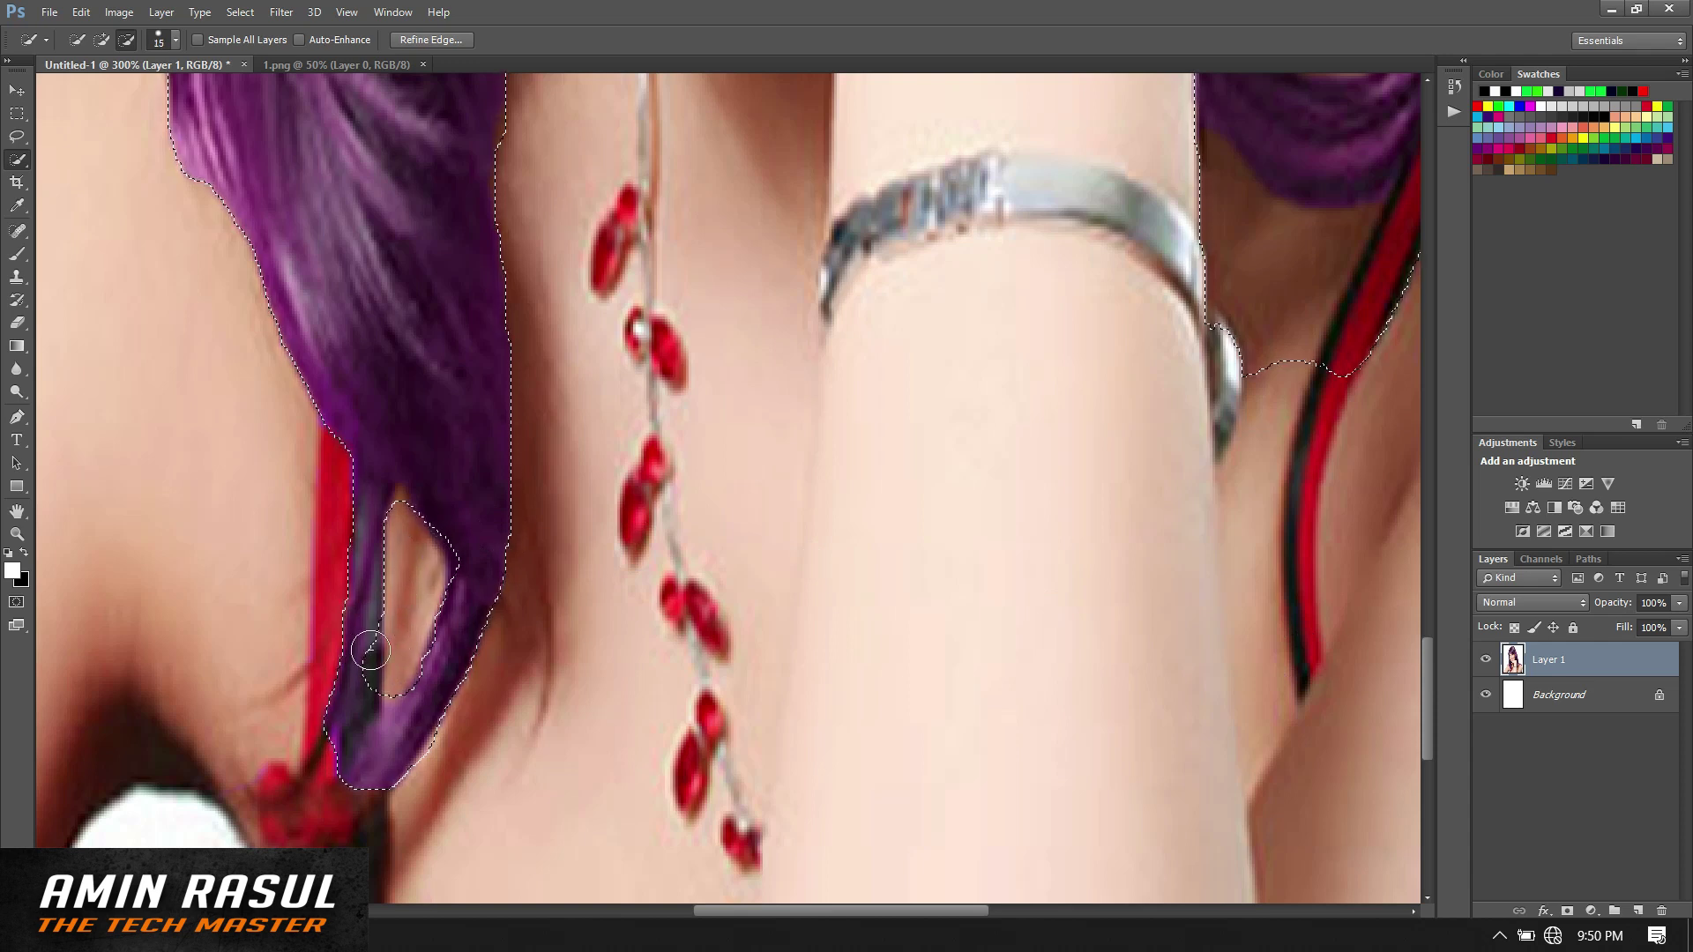
click(369, 647)
click(397, 493)
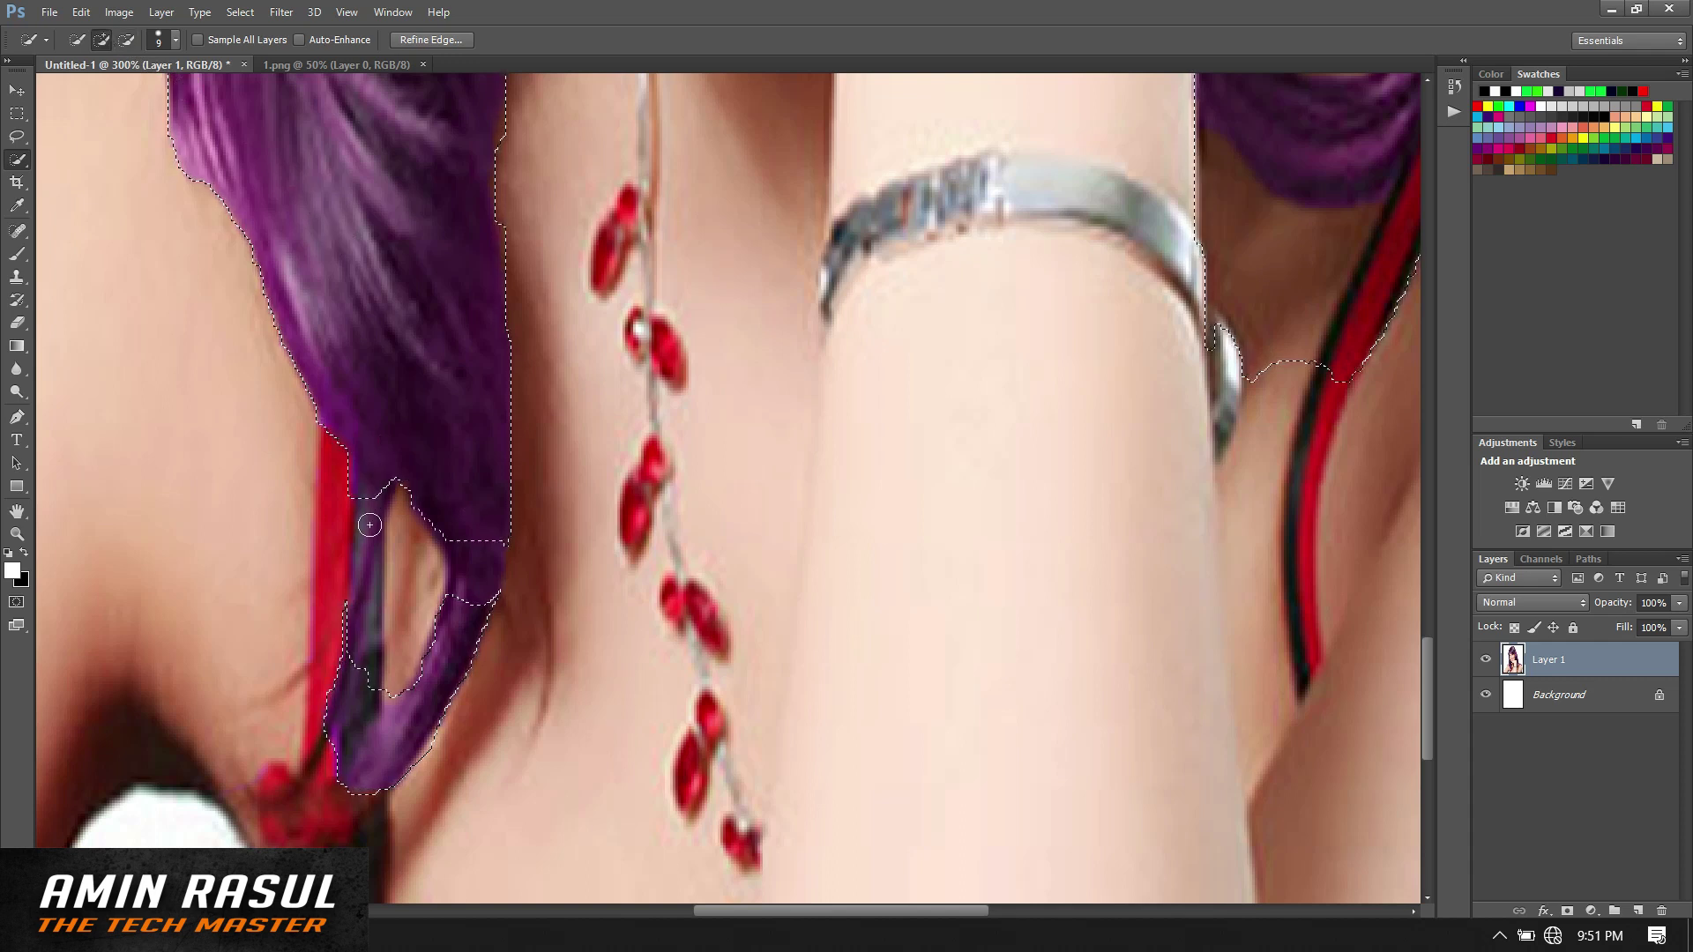
drag(366, 612, 363, 560)
drag(481, 533, 473, 594)
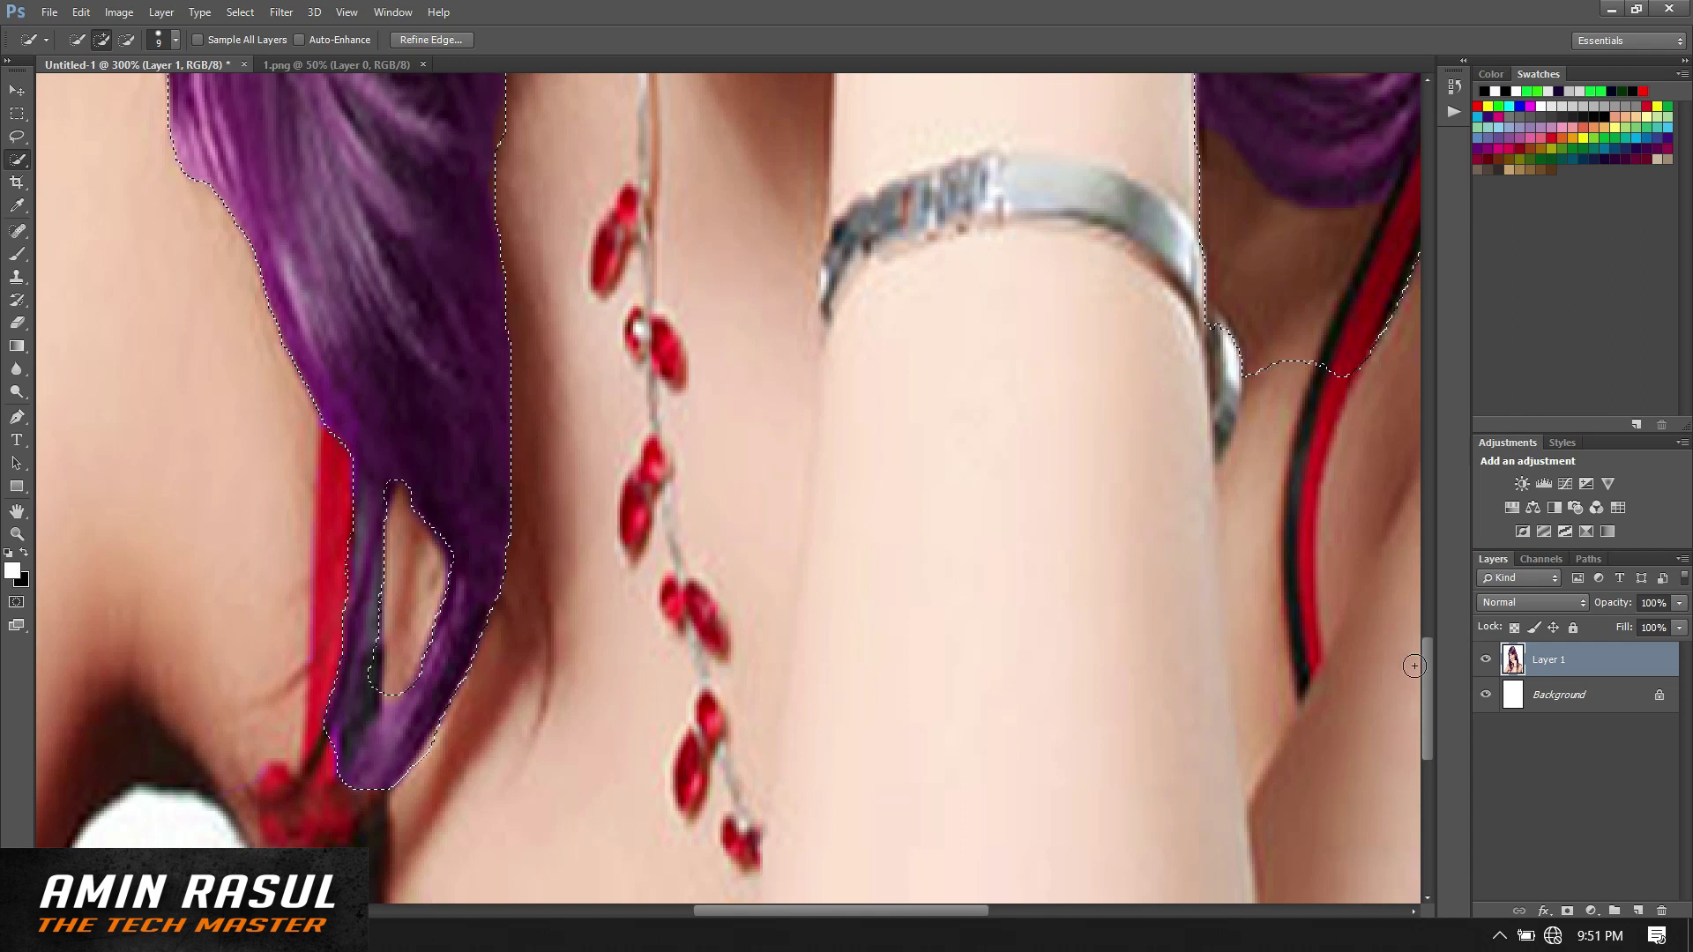
key(ctrl+minus)
key(ctrl+minus)
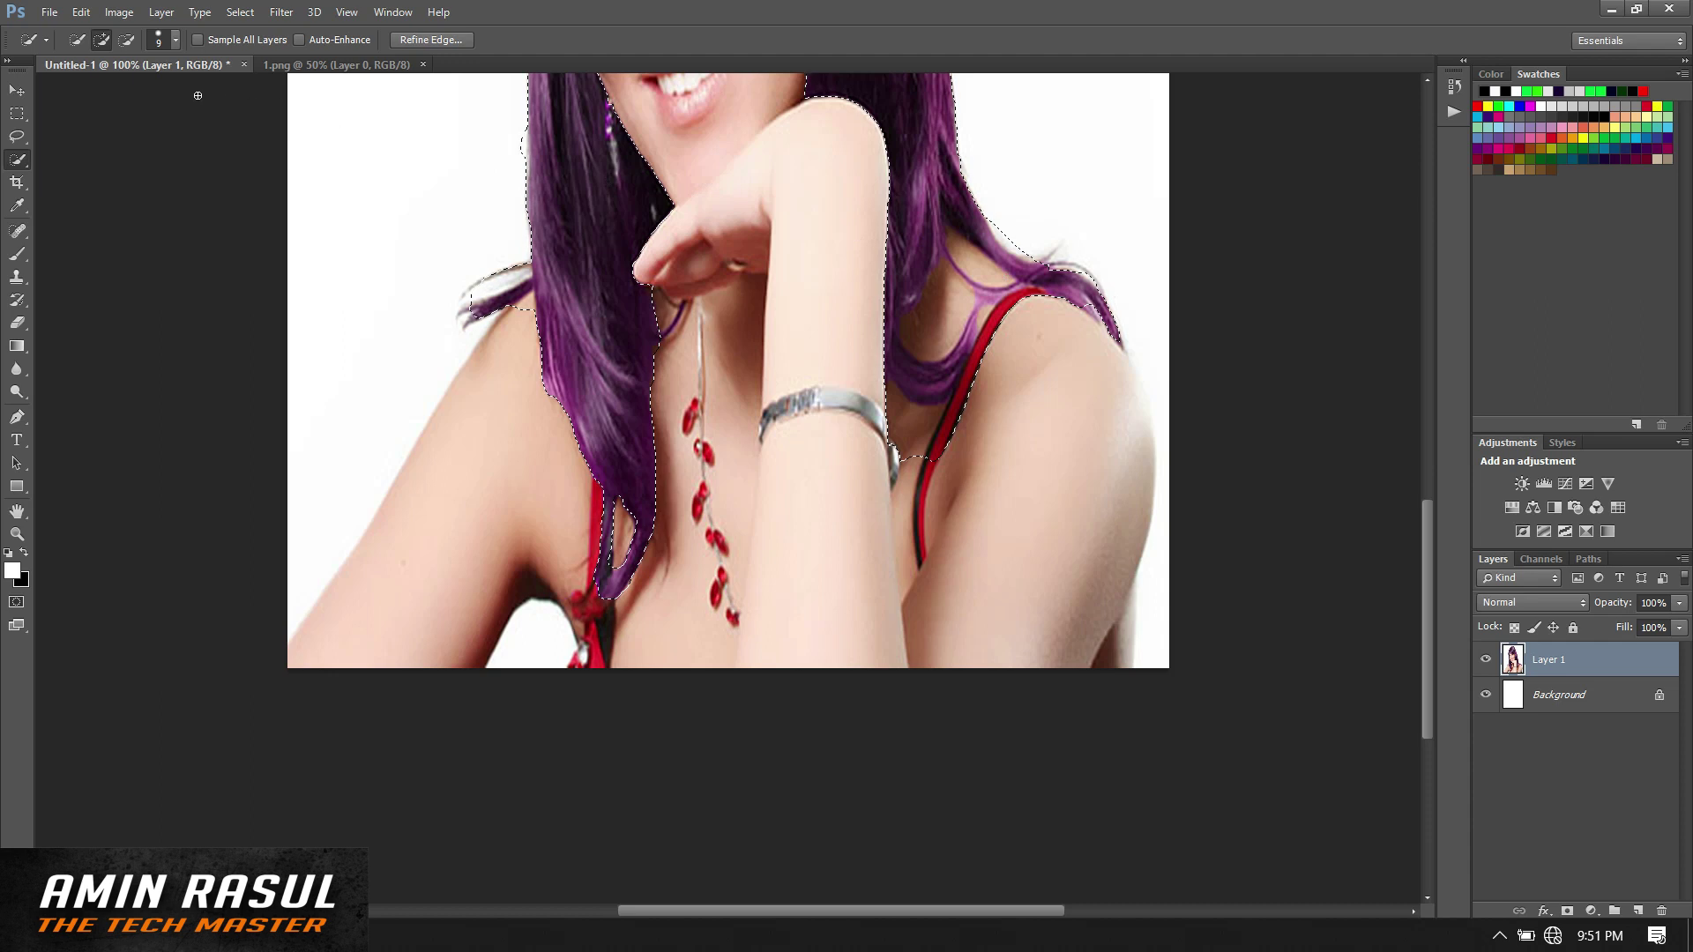
Step: Return to Subtract mode and zoom to 300% on the right shoulder strap
click(126, 40)
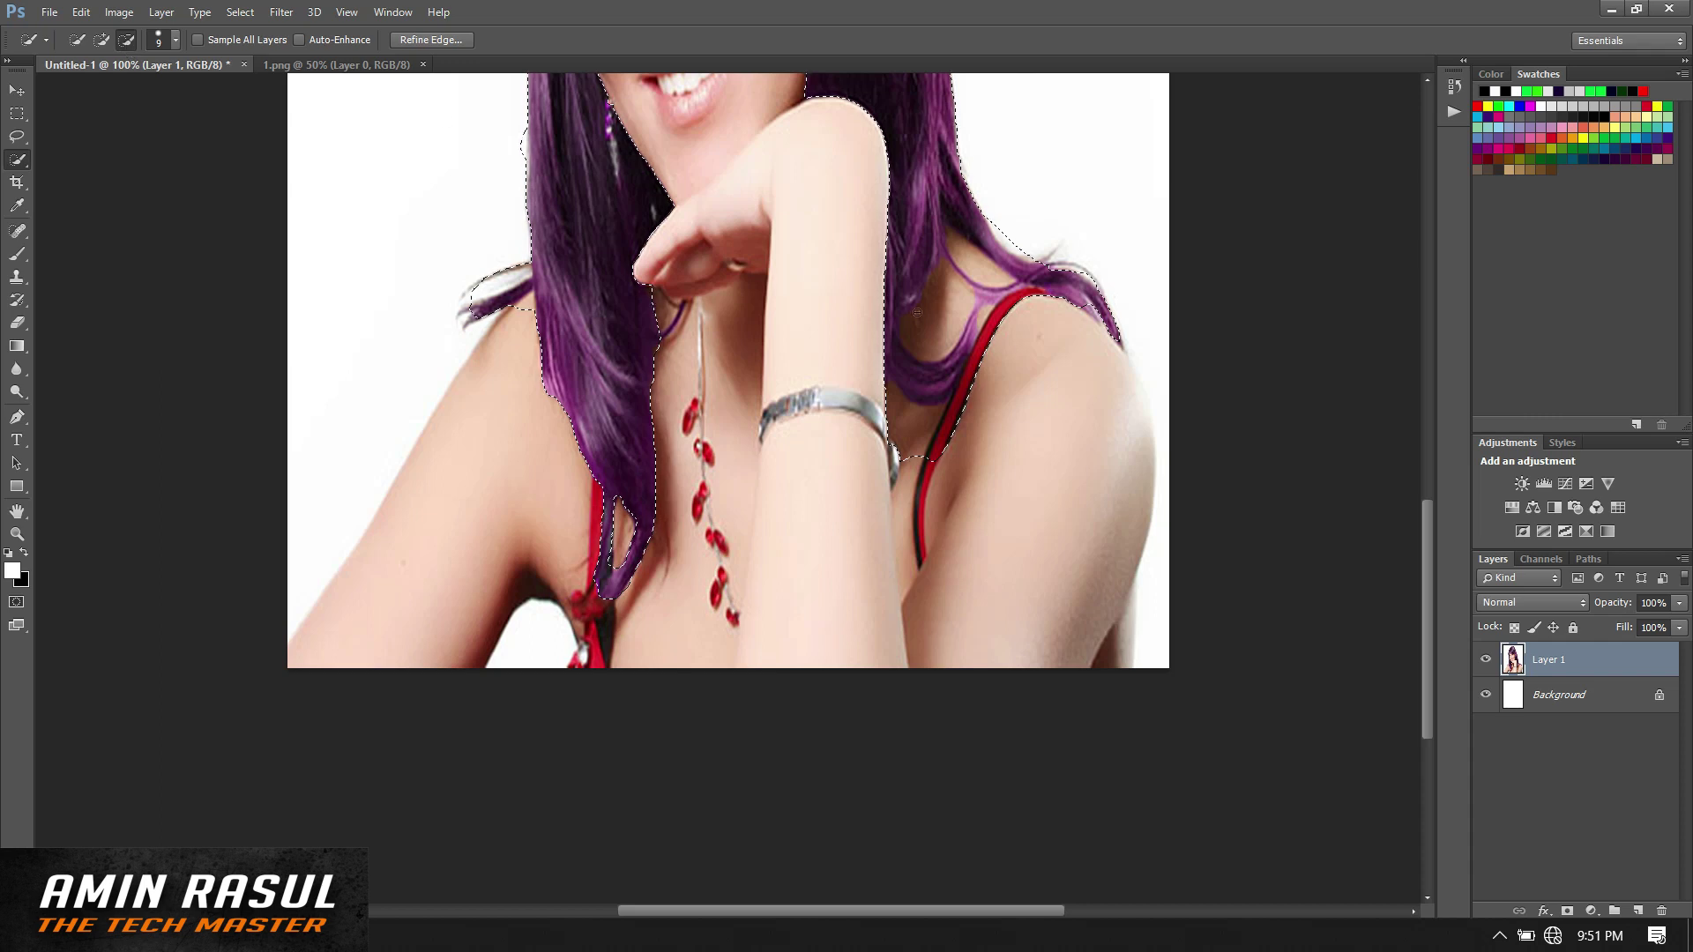
key(ctrl+plus)
key(ctrl+plus)
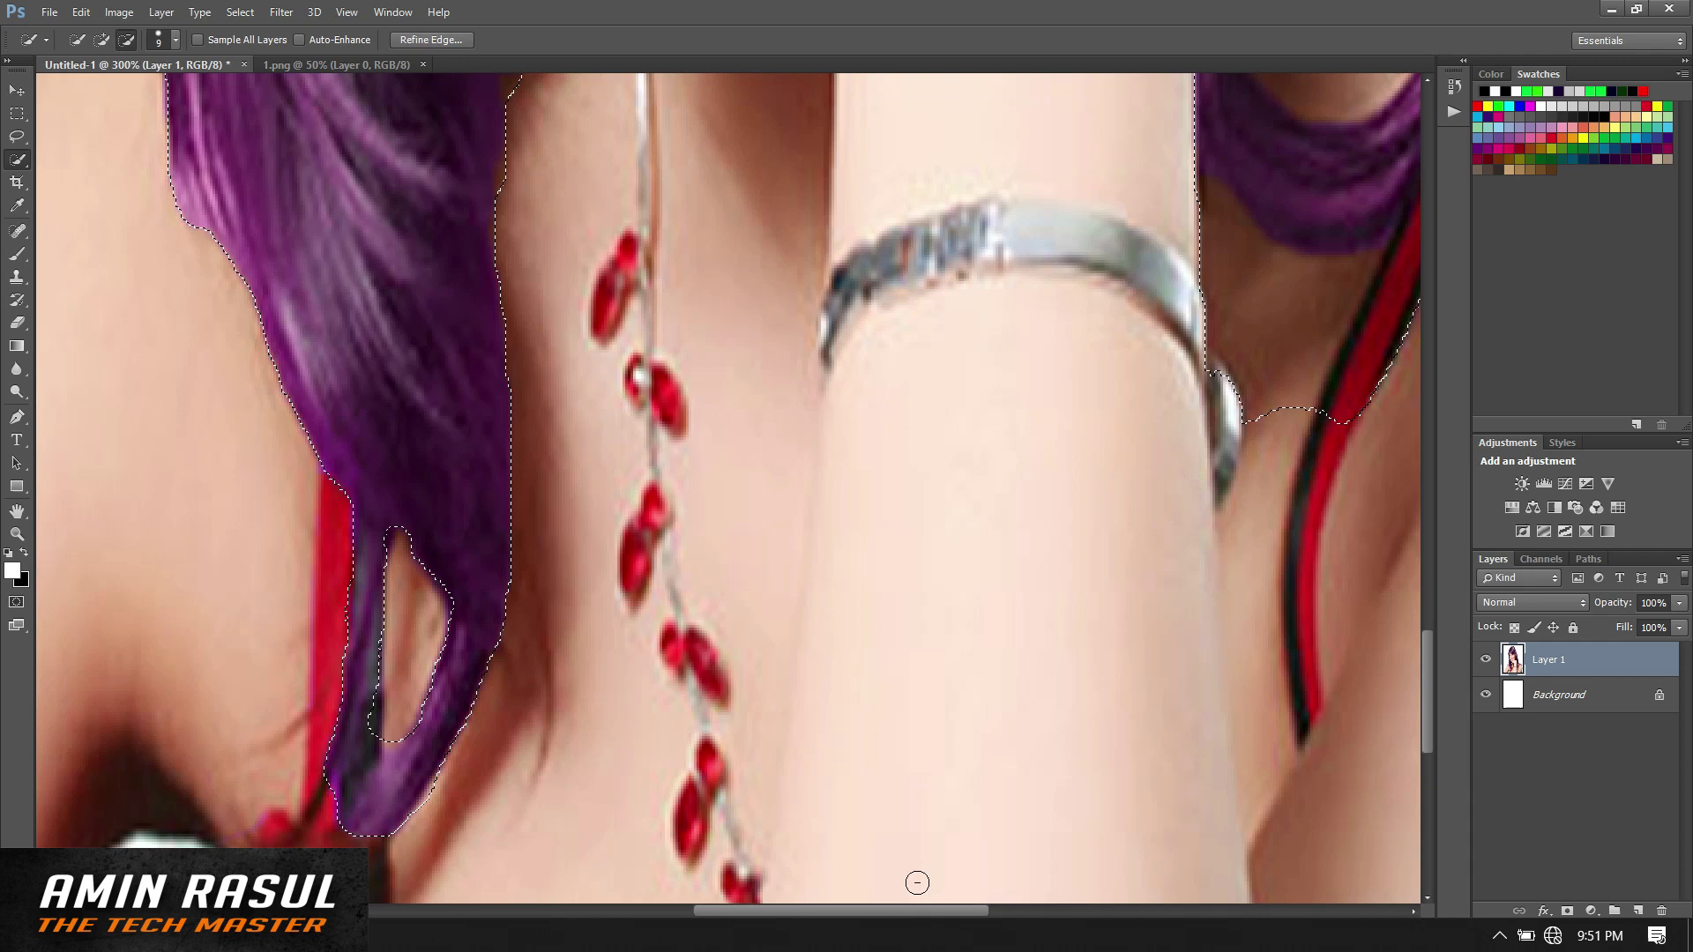
drag(933, 912, 1090, 908)
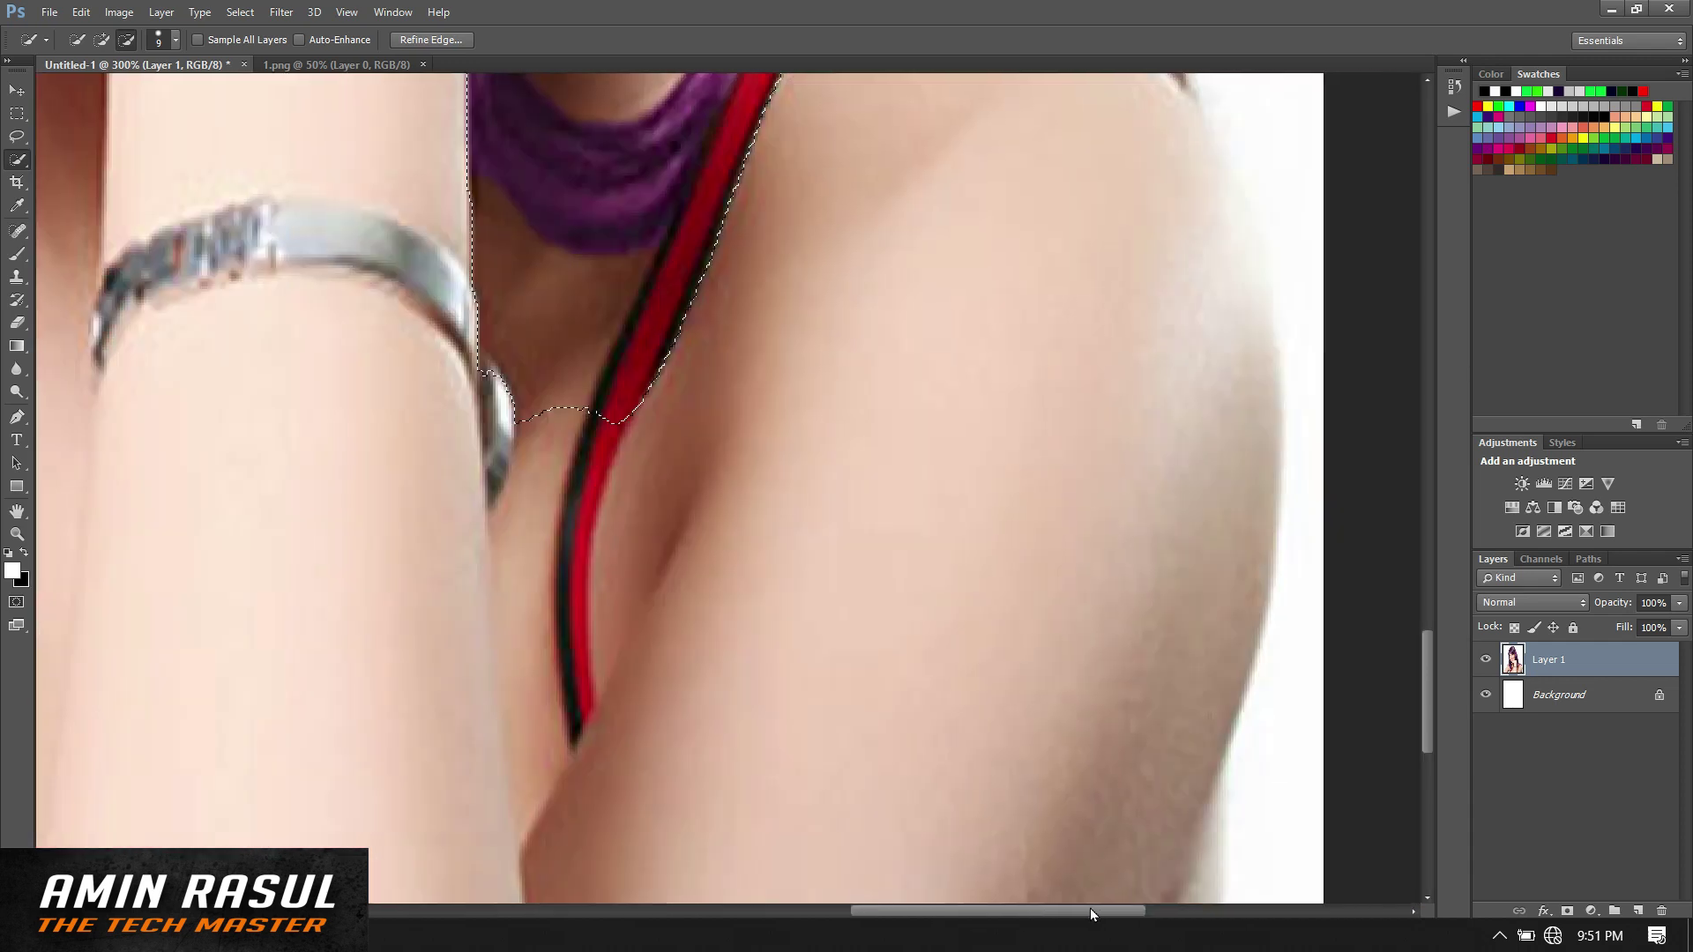
Step: Subtract the skin between and above the hair strands, and the red strap, from the hair selection
drag(1427, 702, 1425, 598)
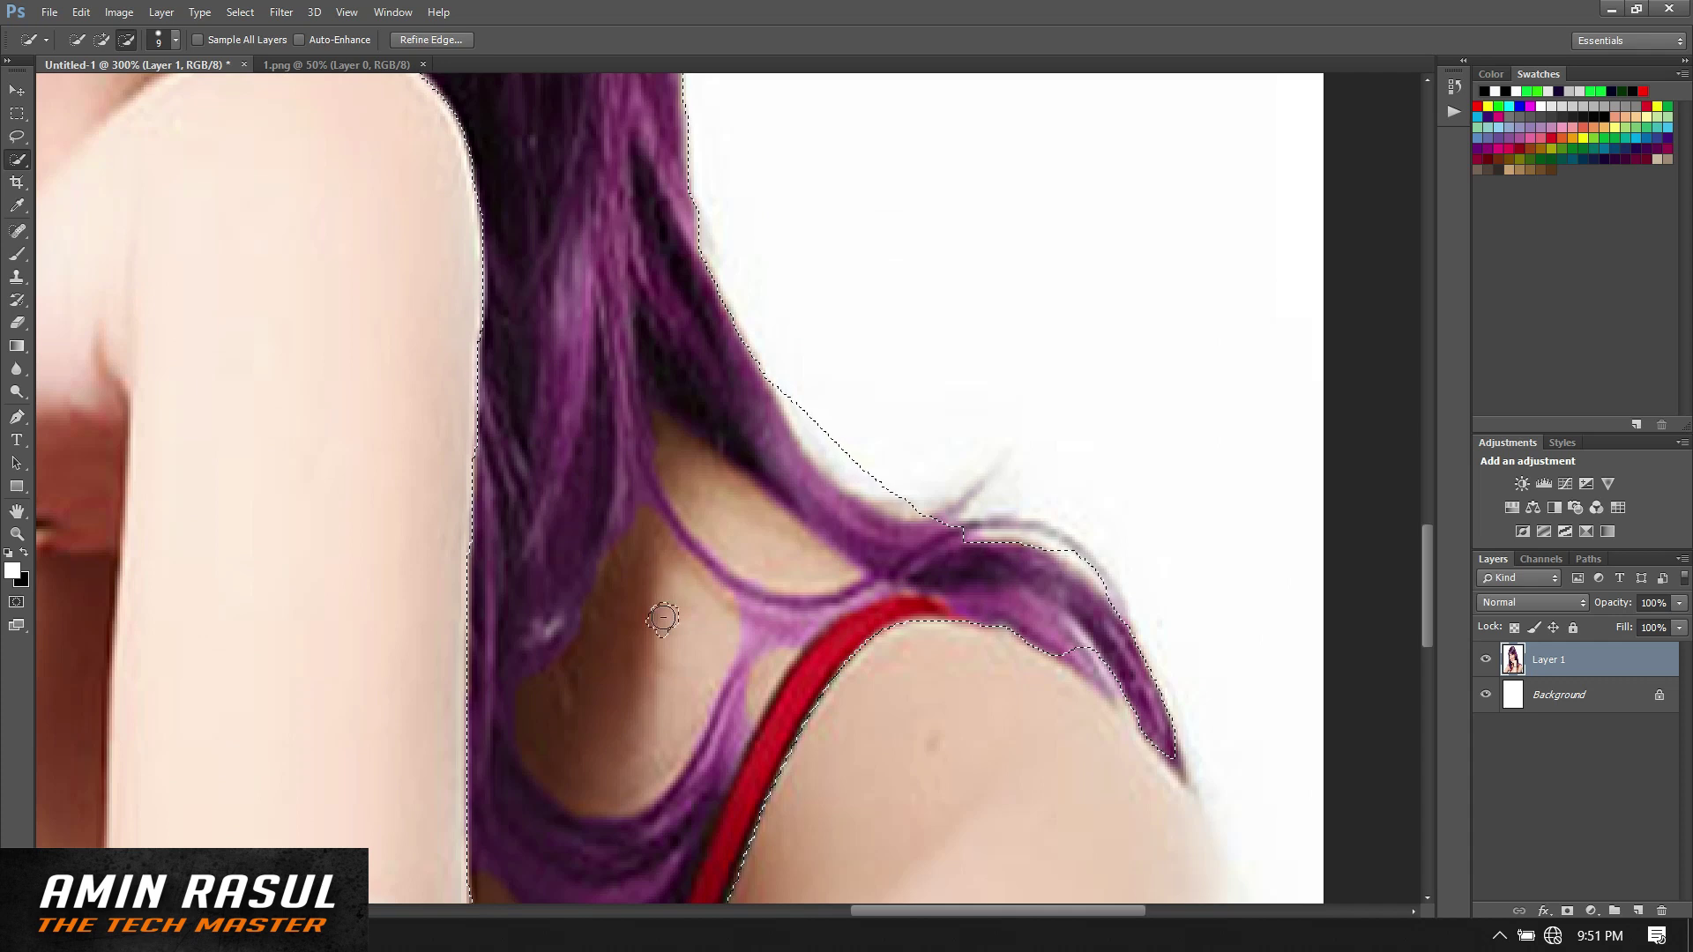
drag(663, 618, 541, 703)
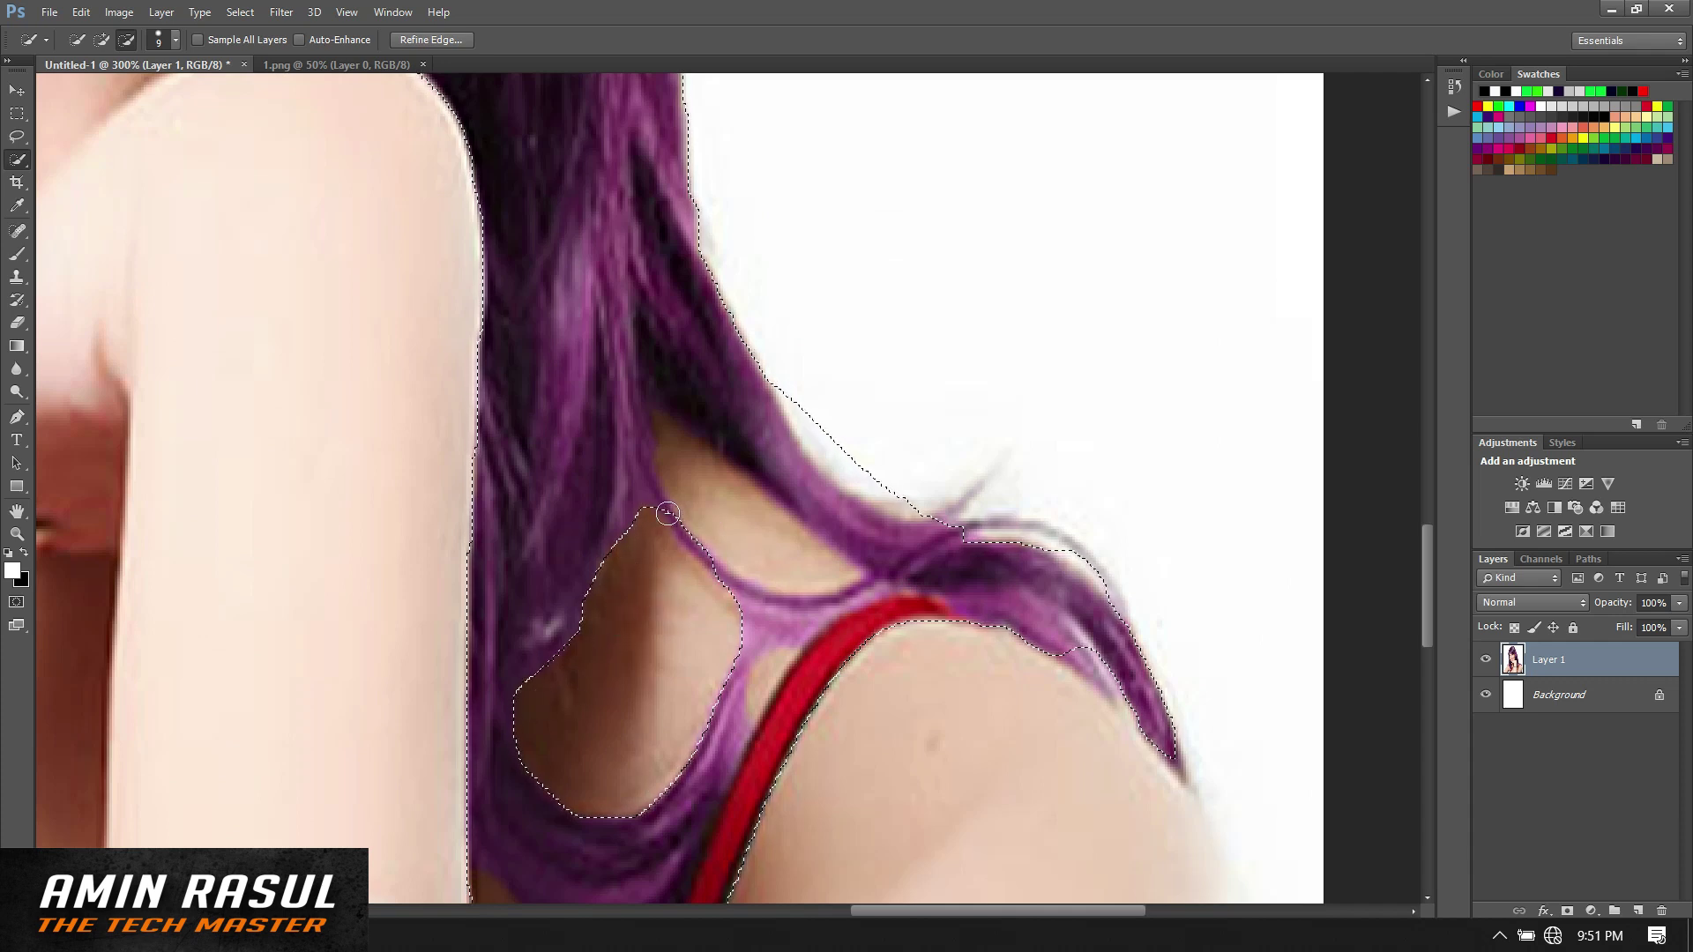
mouse_move(697, 511)
mouse_down()
mouse_move(676, 437)
mouse_move(842, 576)
mouse_move(657, 418)
mouse_up()
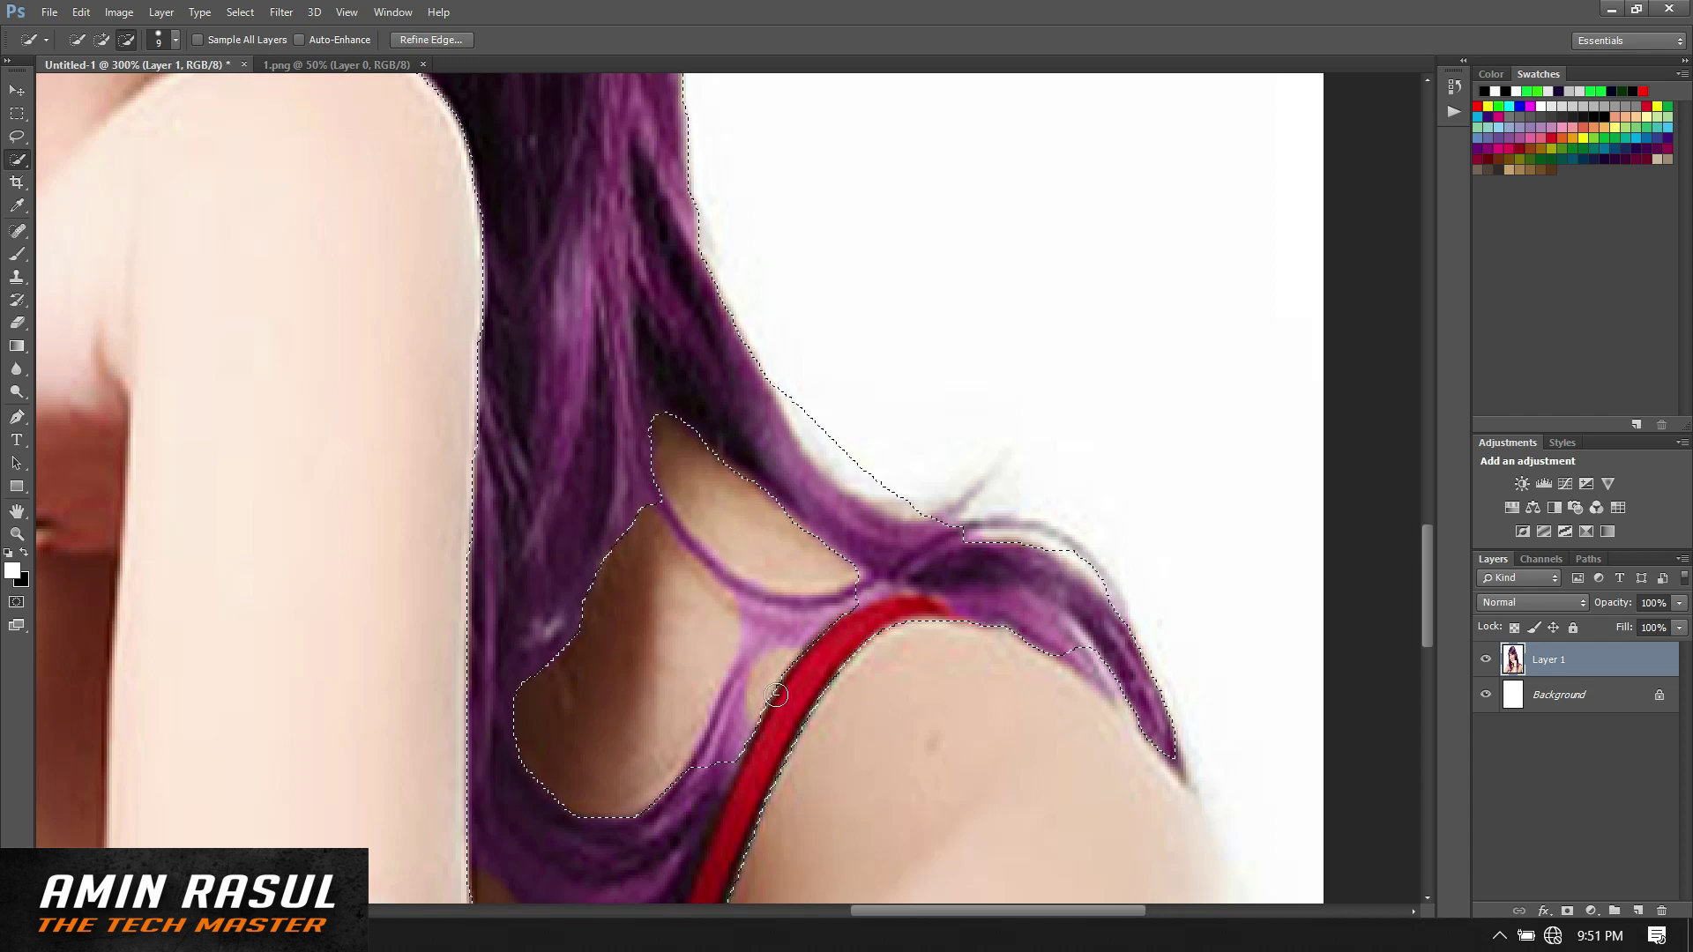
drag(784, 703, 818, 723)
Step: Add the light-purple strand over the shoulder to the selection, refining its edge near the strap
click(100, 40)
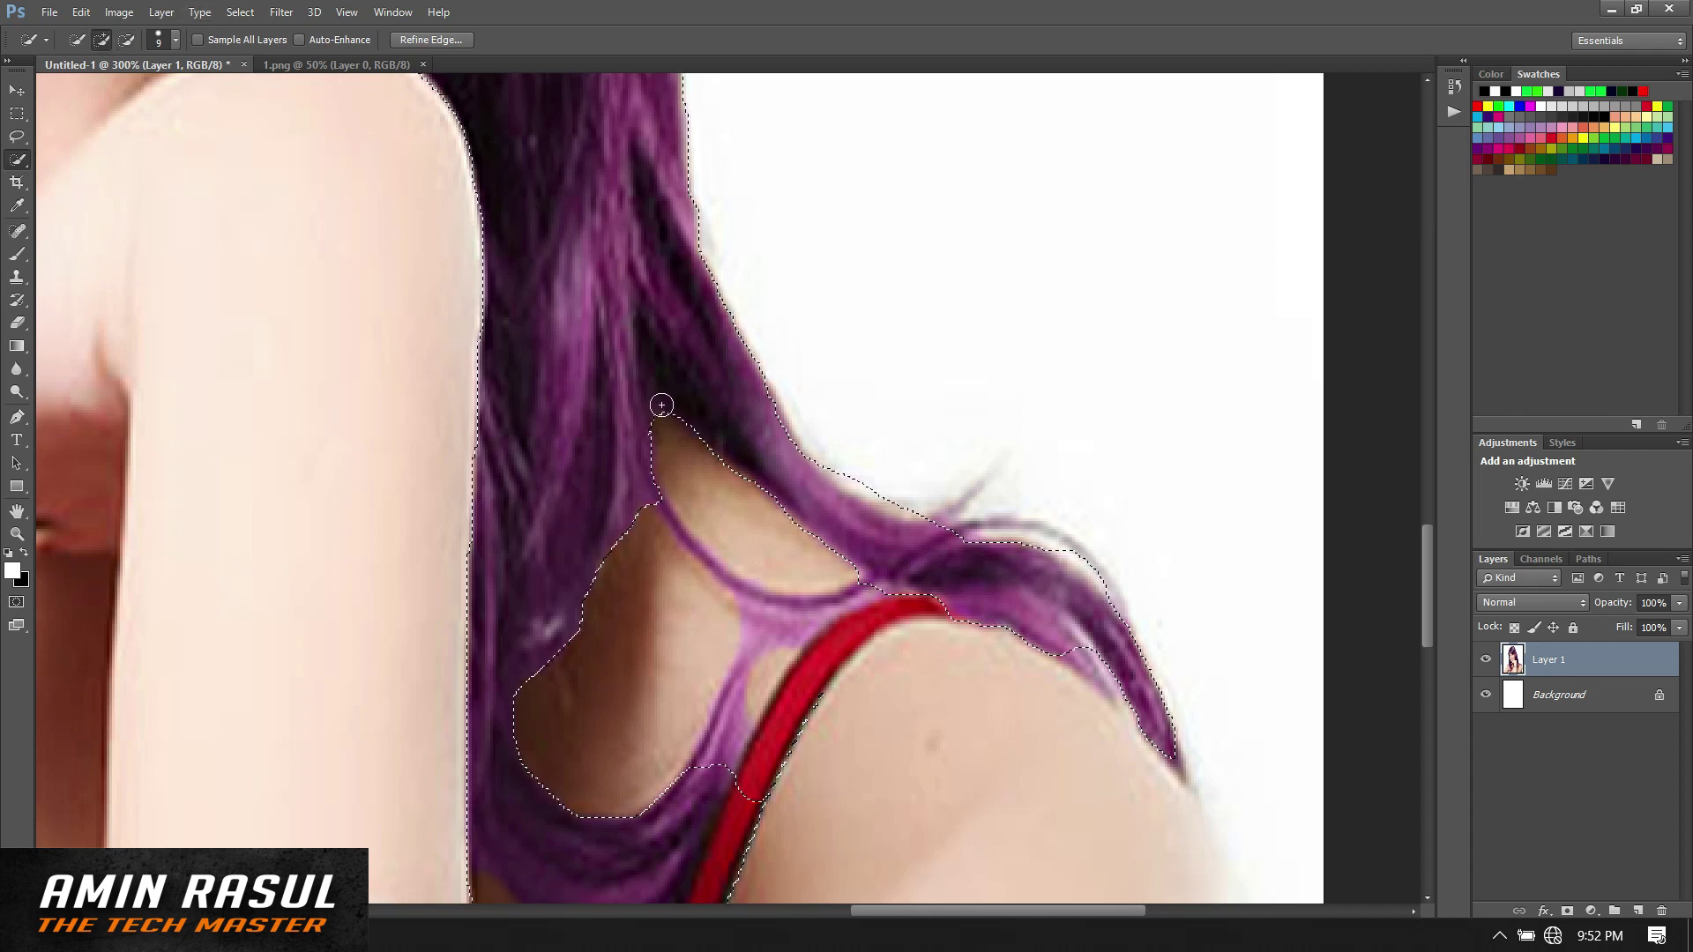
mouse_move(677, 526)
mouse_down()
mouse_move(756, 602)
mouse_move(755, 686)
mouse_up()
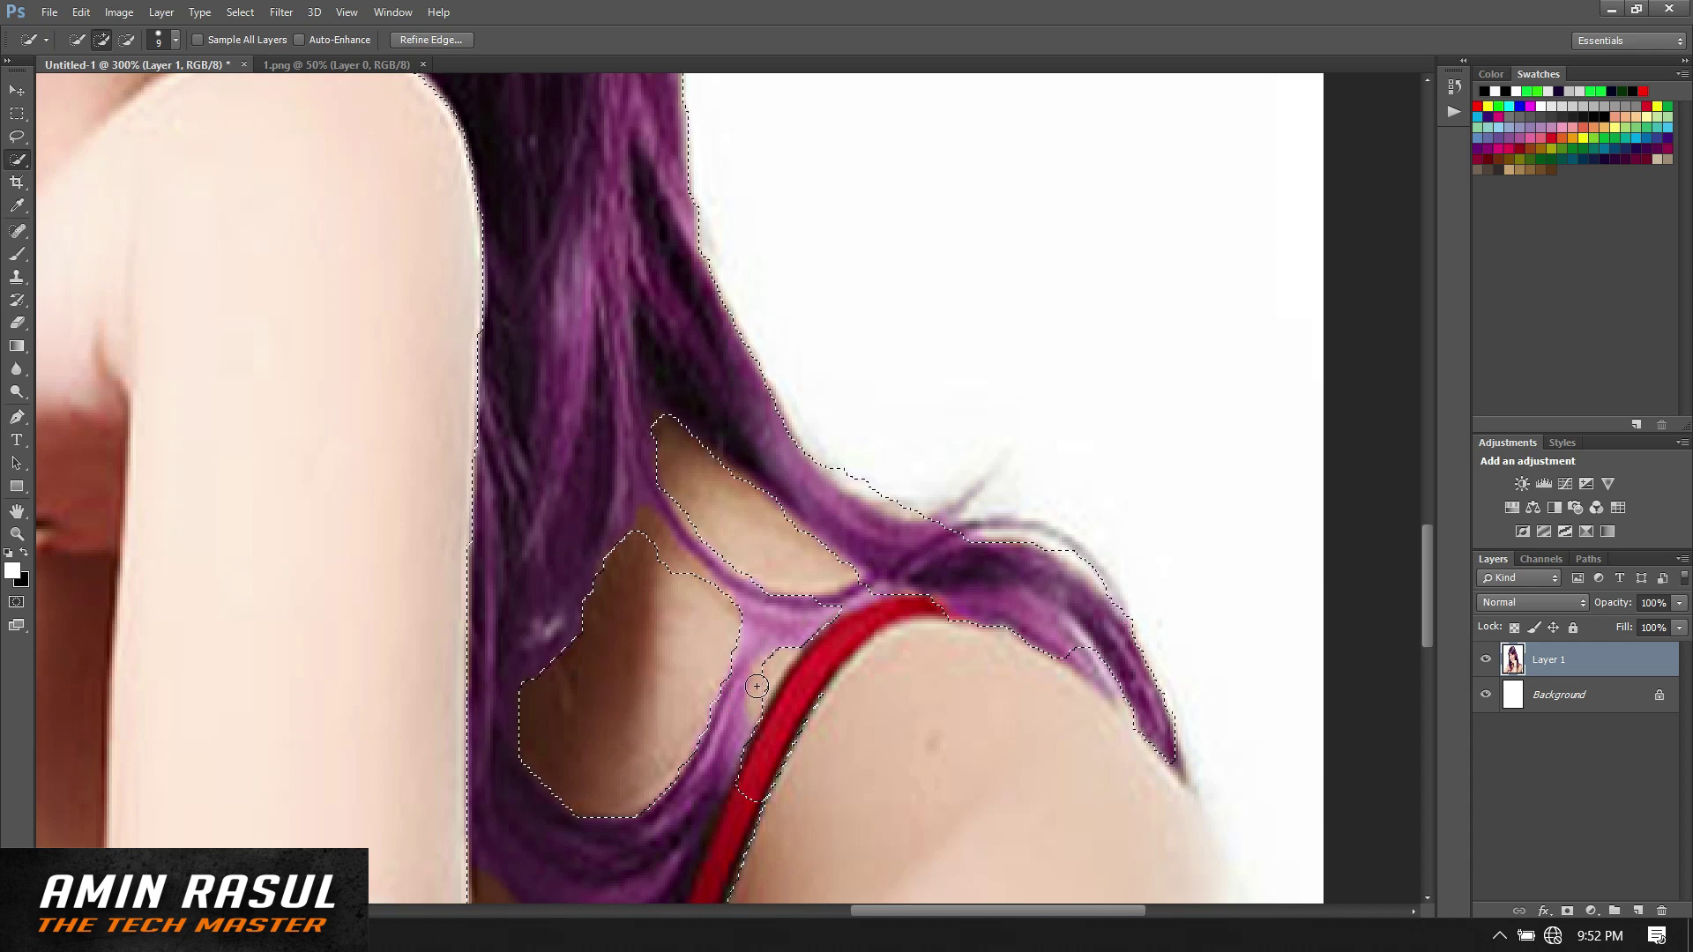
drag(756, 686, 774, 660)
drag(805, 649, 868, 586)
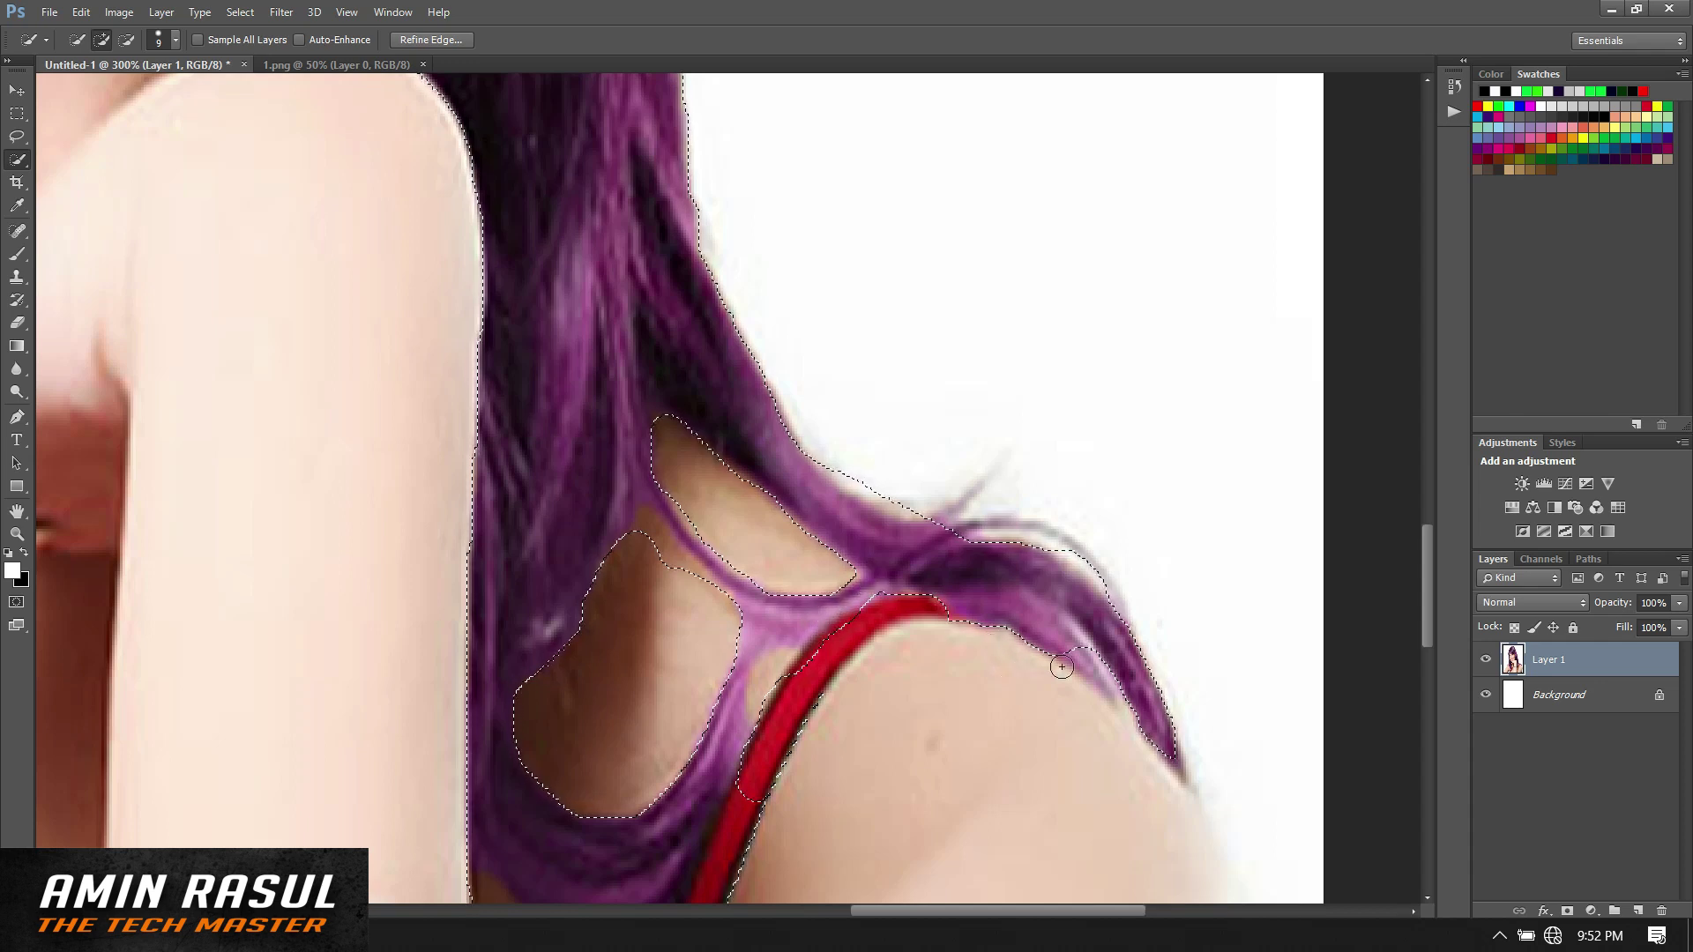
drag(1432, 605, 1432, 679)
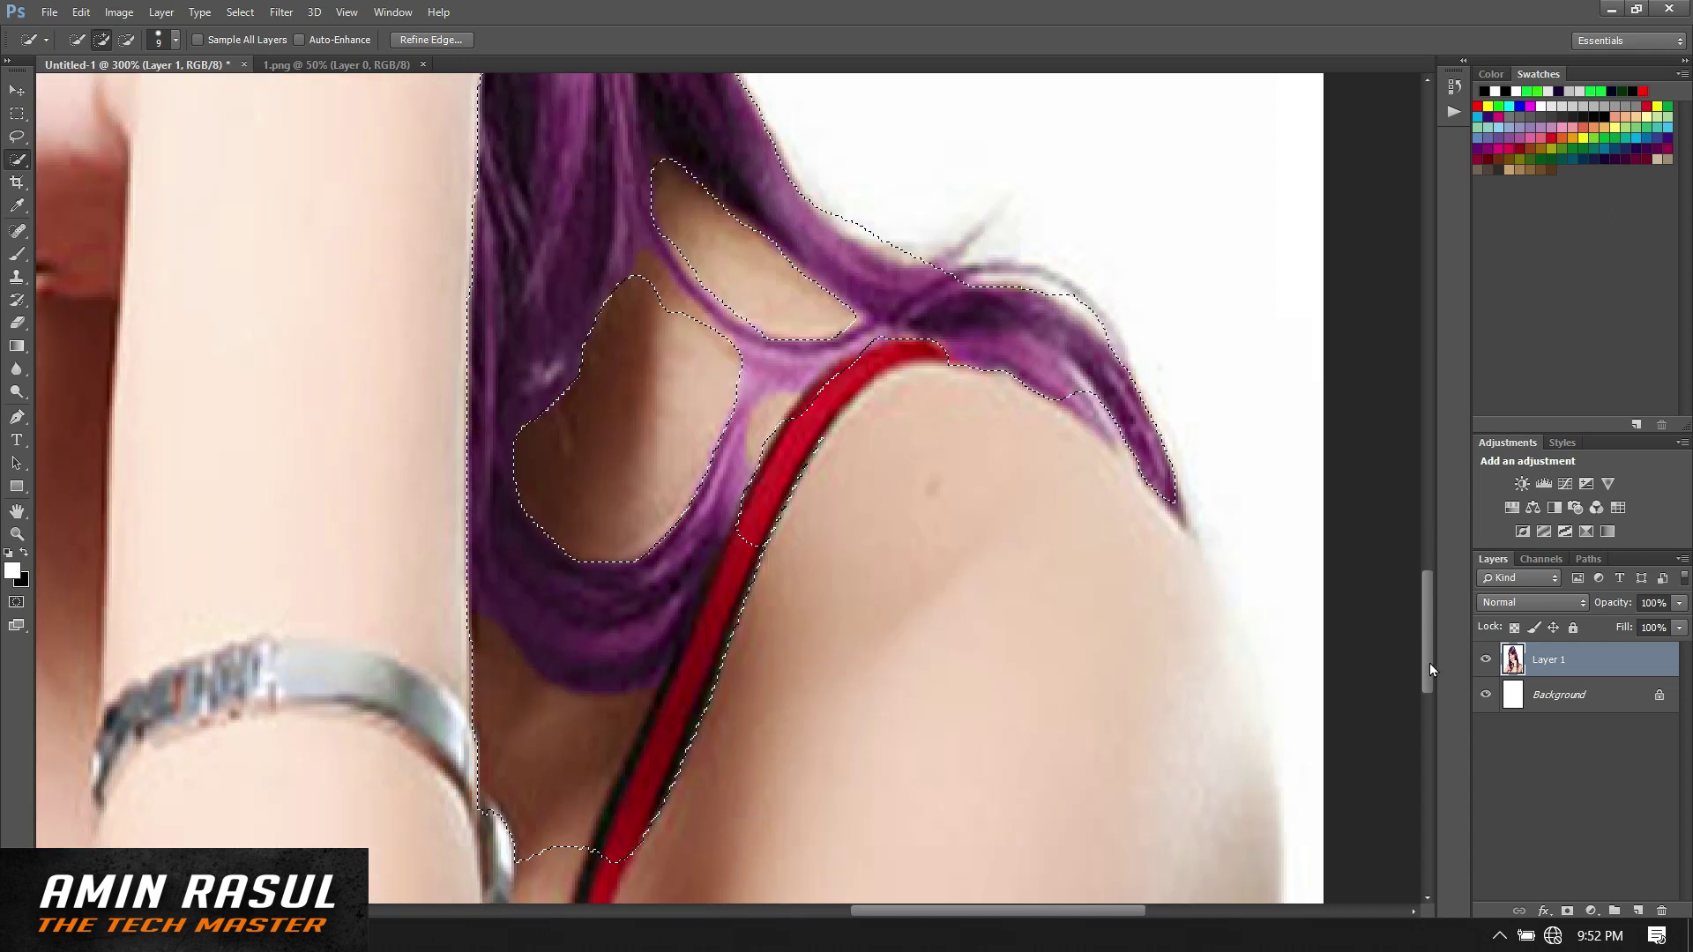
key(ctrl+minus)
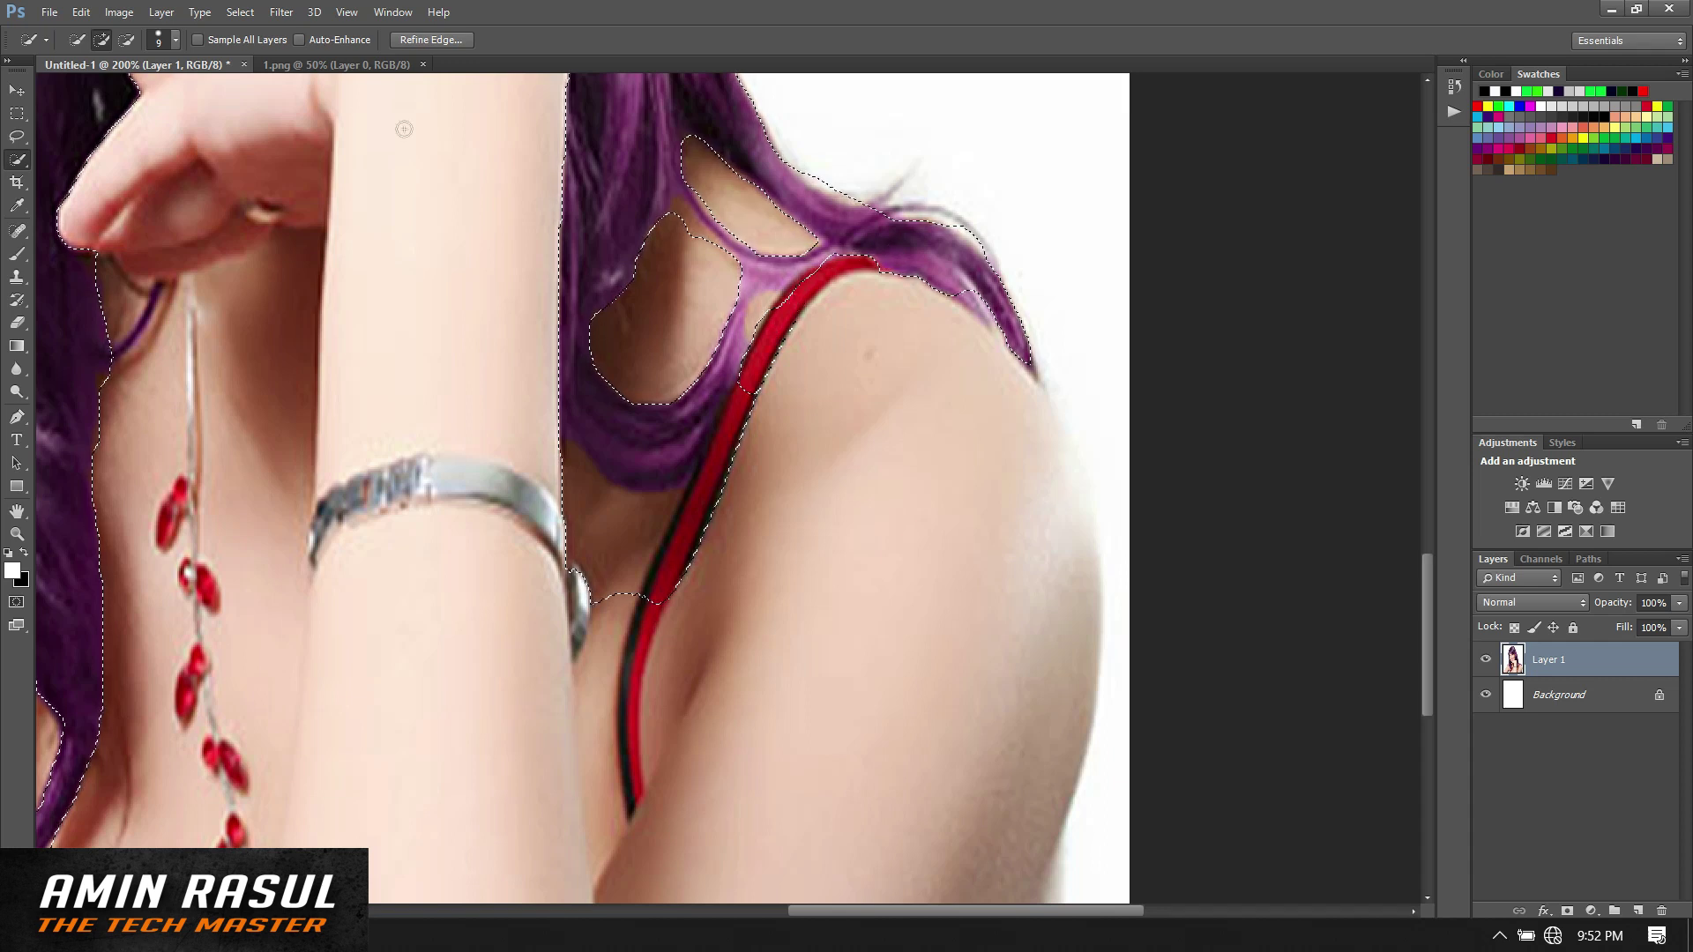
Step: Subtract the red strap from the hair selection
click(126, 42)
drag(723, 510, 813, 313)
click(103, 40)
Step: Drop stray selected bits near the bracelet and trim the selection edge along the strap, then zoom to 100%
click(124, 42)
click(589, 516)
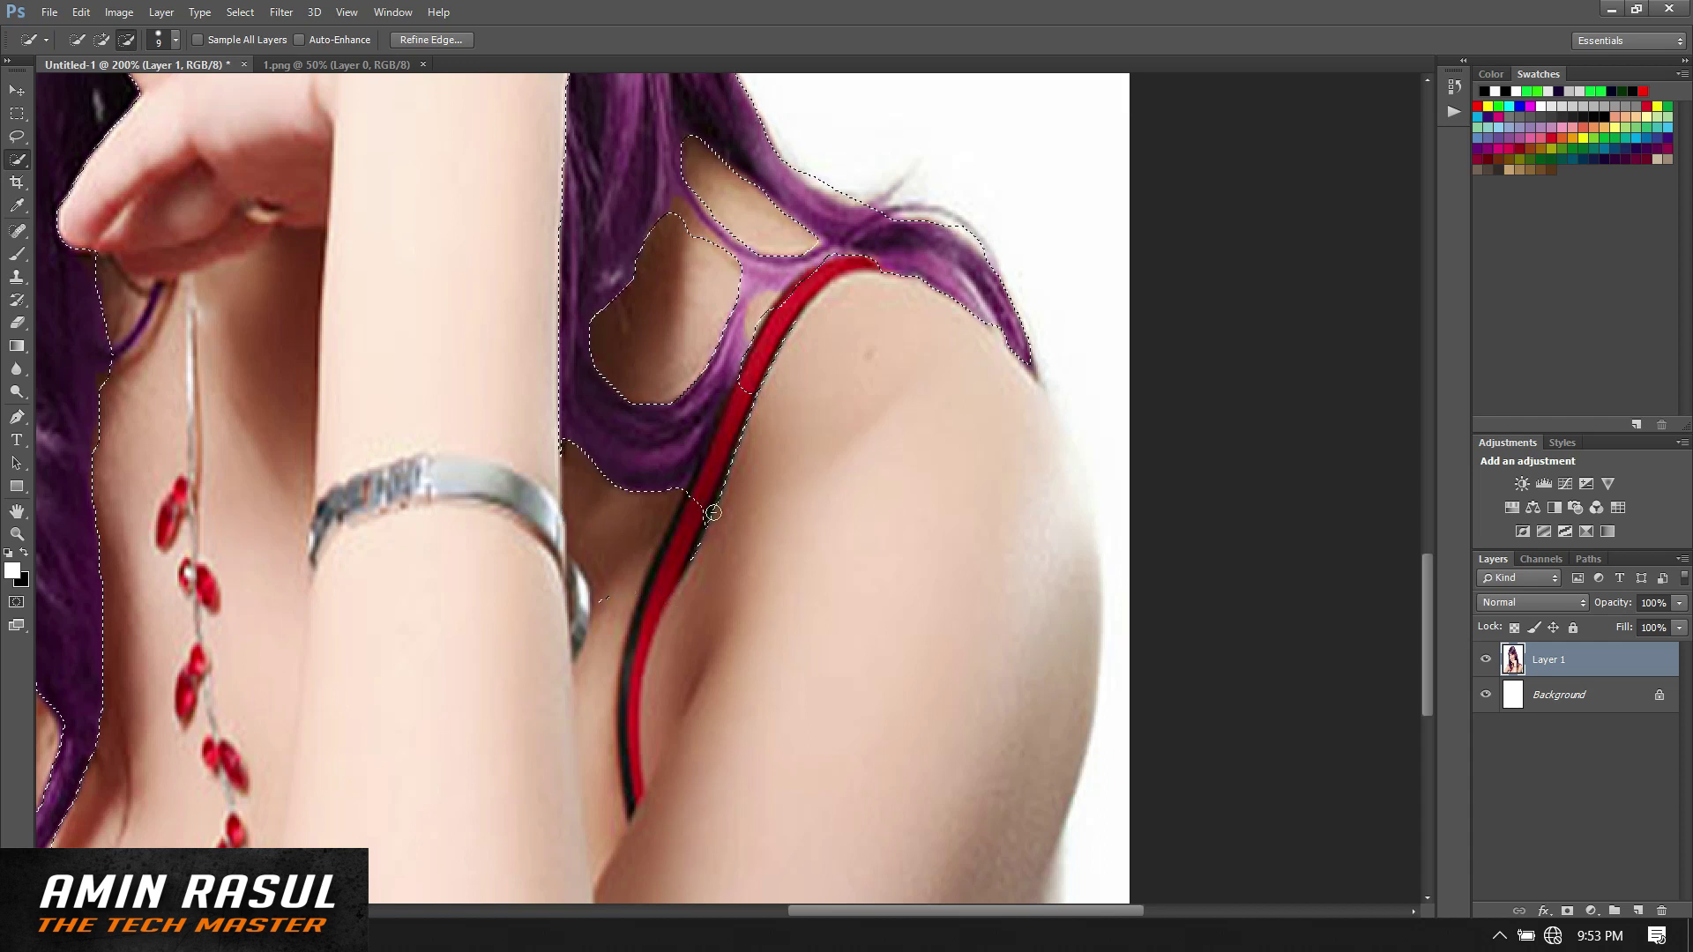
drag(732, 450, 774, 368)
drag(797, 236, 795, 269)
mouse_move(781, 298)
mouse_down()
mouse_move(734, 464)
mouse_move(755, 398)
mouse_up()
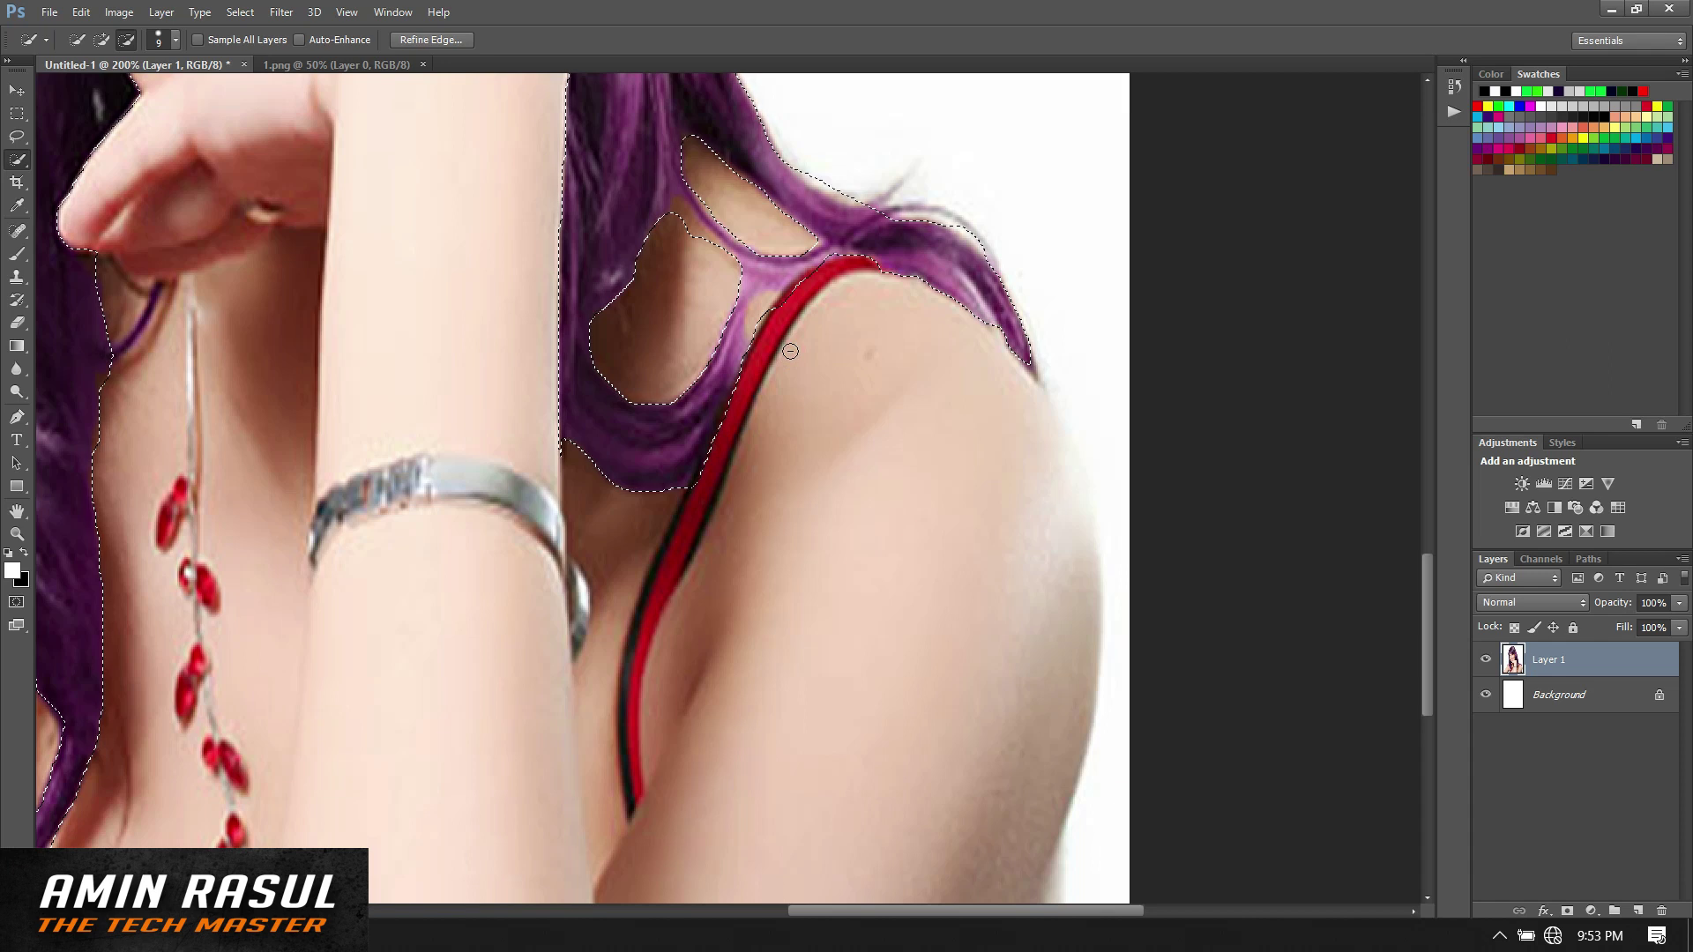
key(ctrl+minus)
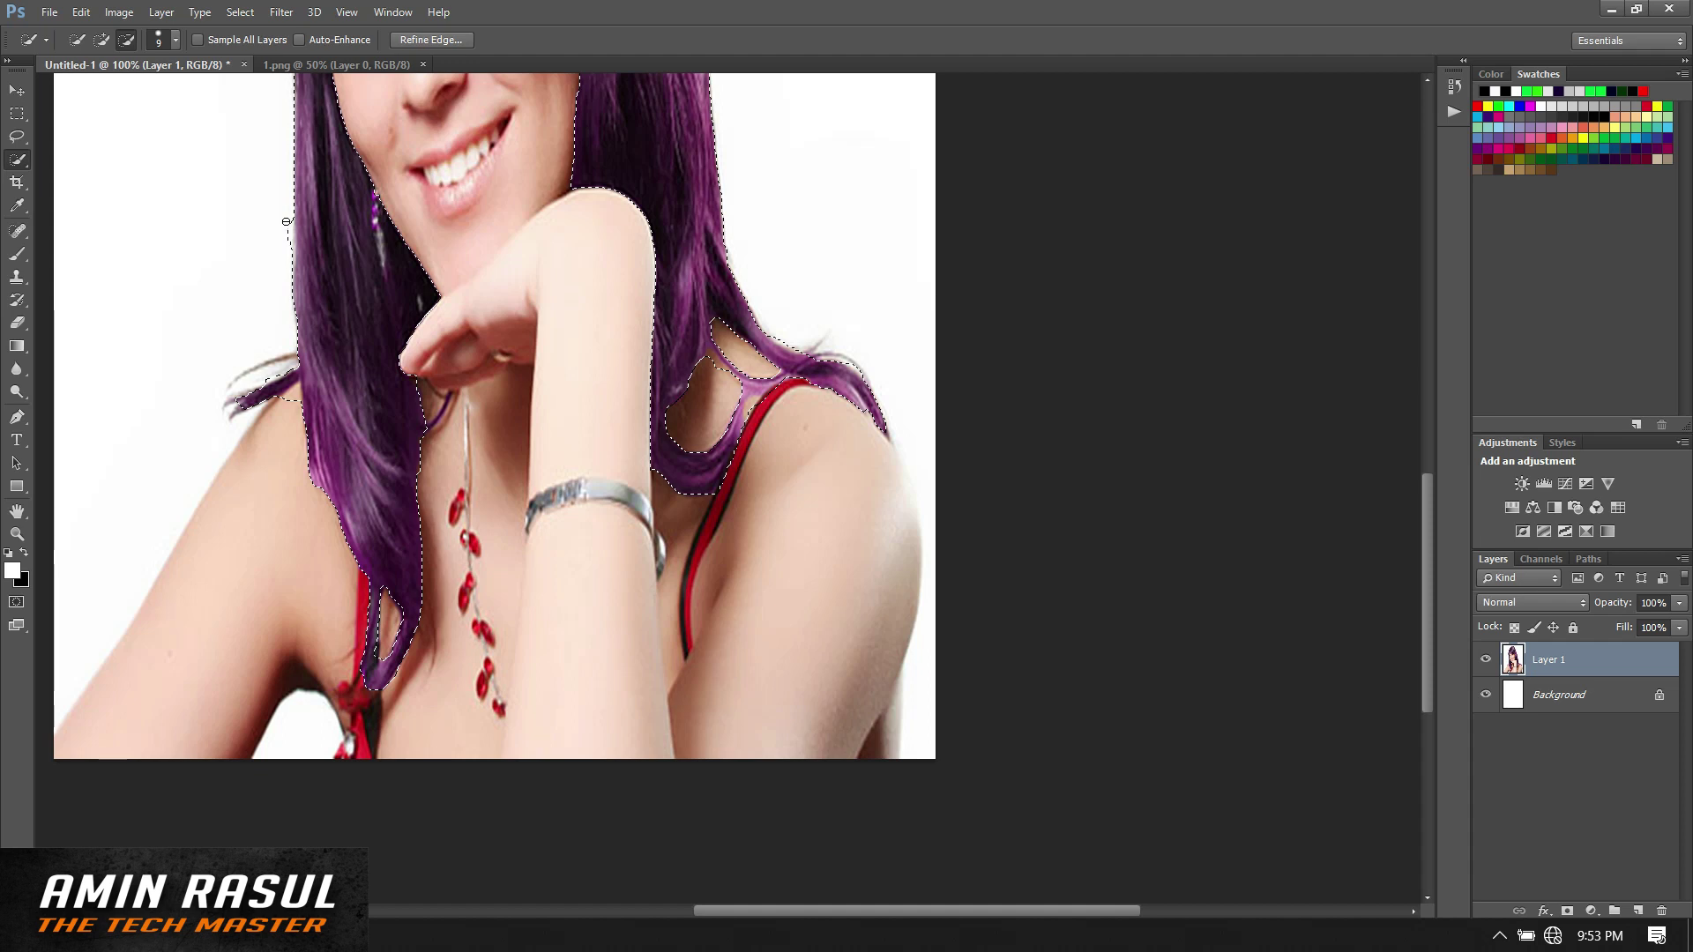
Step: Zoom out to 66.7% to see the whole portrait, switch to the Move tool, and bring up the fill/adjustment layer list
key(ctrl+minus)
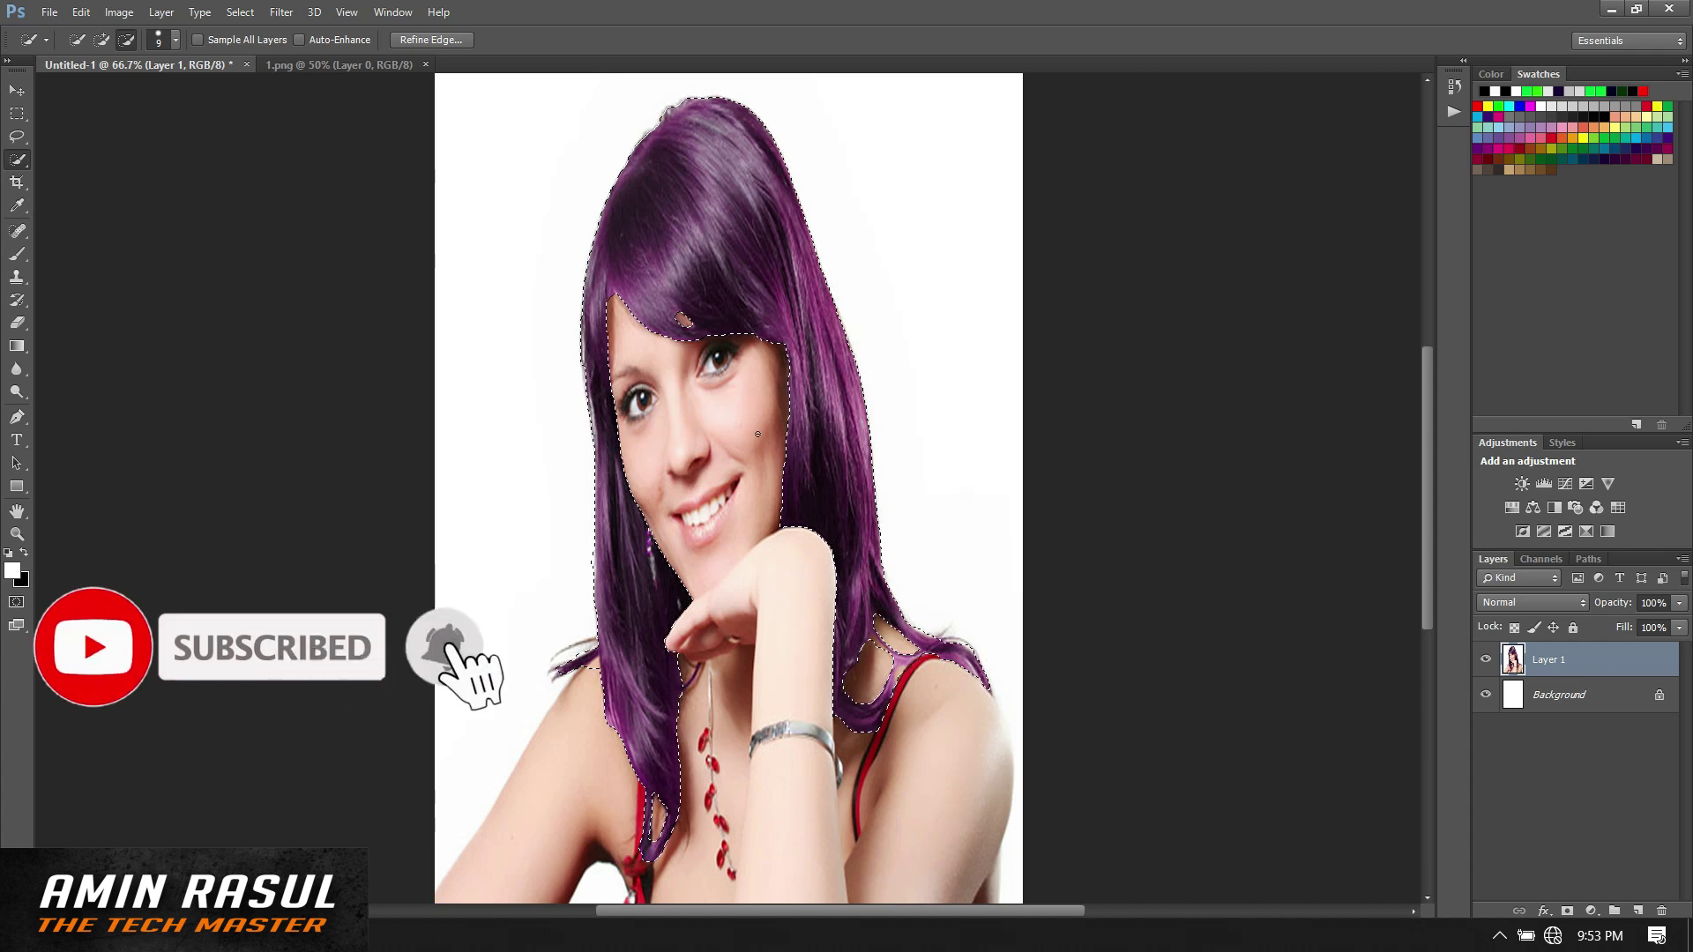
click(15, 92)
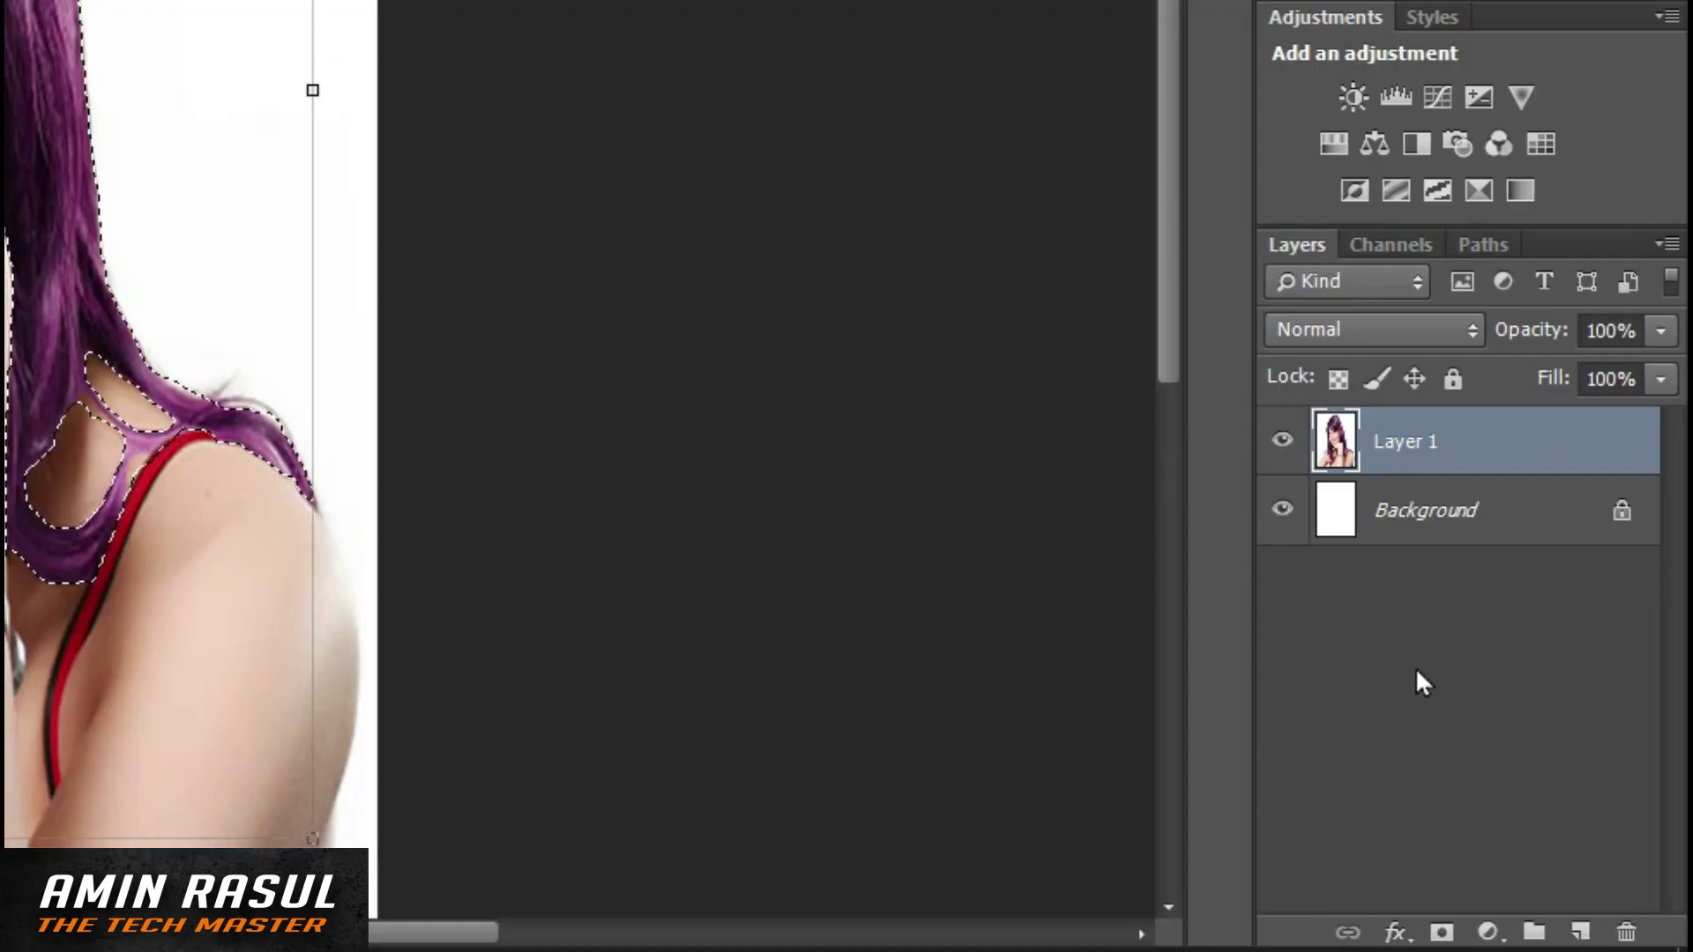
click(1489, 933)
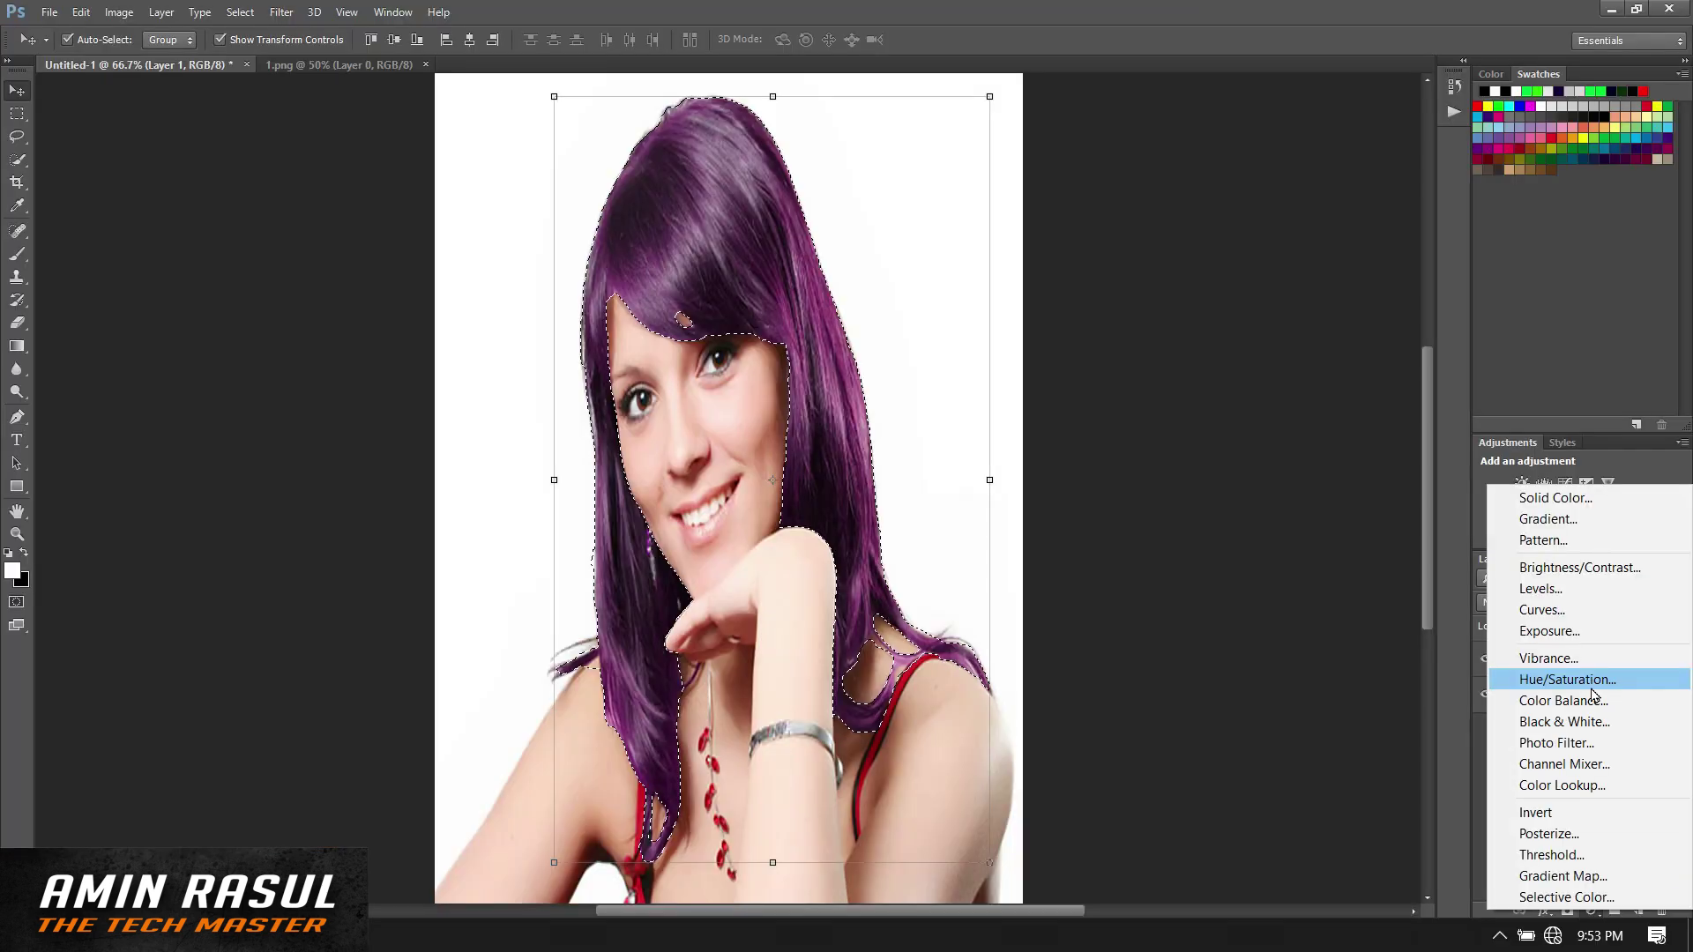
Step: Add a hair-masked Hue/Saturation layer with Hue +37 and Saturation -22
click(1592, 683)
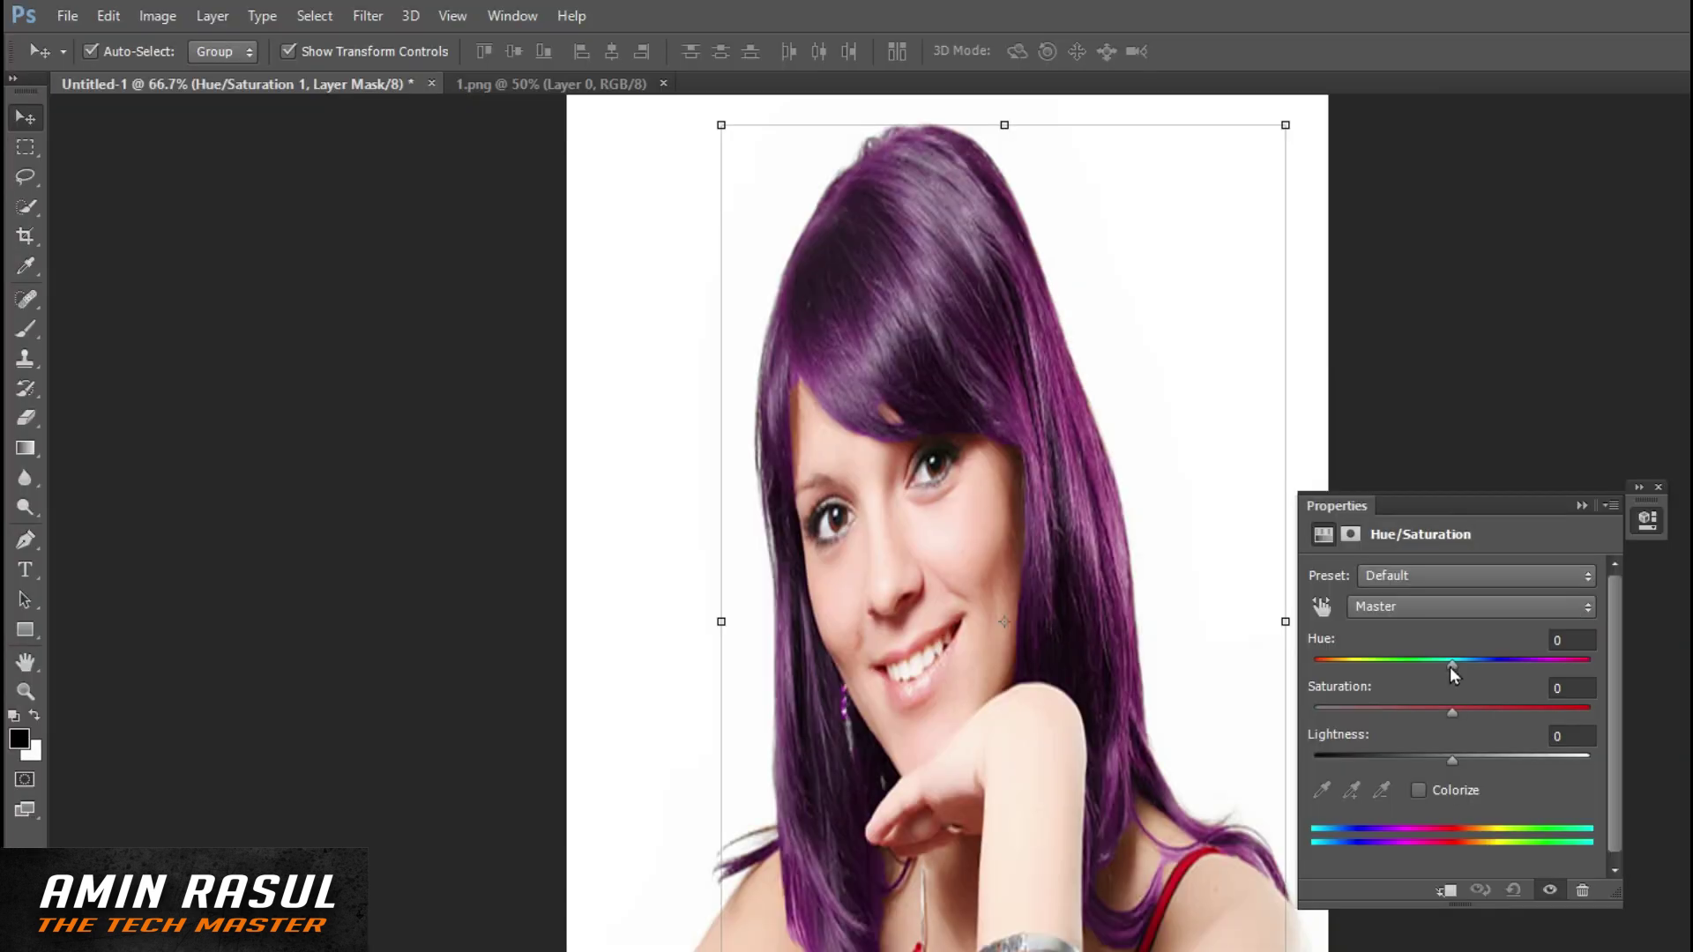
drag(1118, 515, 1149, 516)
drag(1494, 668, 1531, 670)
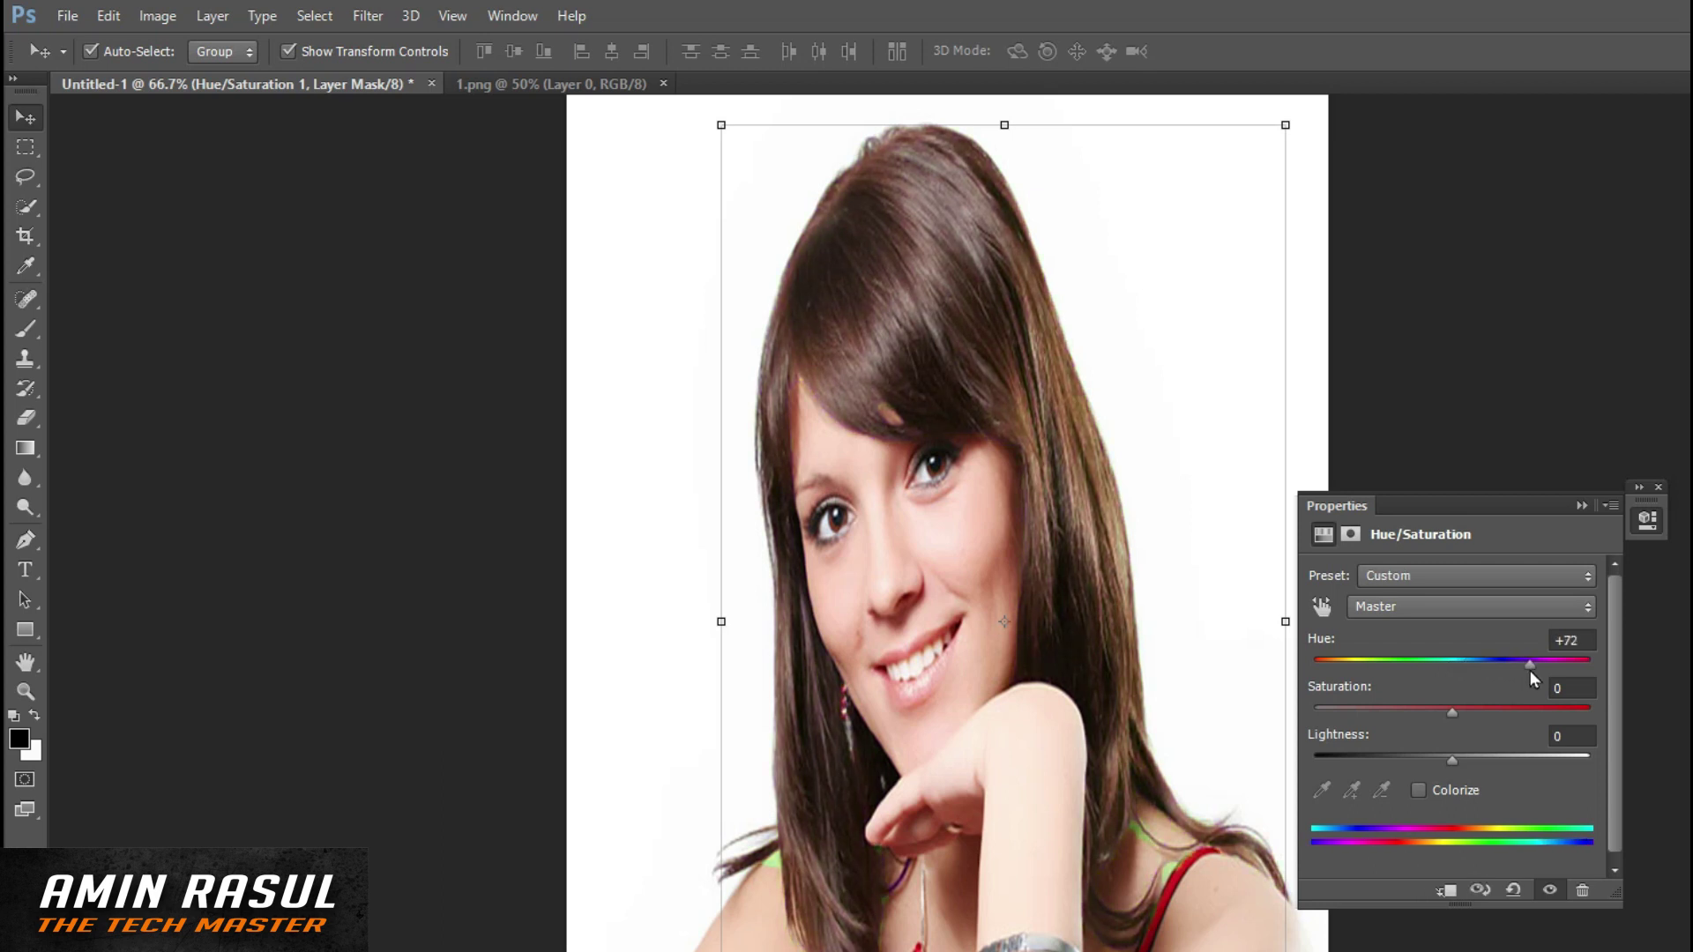
mouse_move(1453, 712)
mouse_down()
mouse_move(1540, 718)
mouse_move(1435, 708)
mouse_up()
mouse_move(1538, 668)
mouse_down()
mouse_move(1556, 665)
mouse_move(1384, 657)
mouse_move(1566, 677)
mouse_move(1324, 664)
mouse_move(1526, 674)
mouse_move(1385, 712)
mouse_move(1506, 728)
mouse_up()
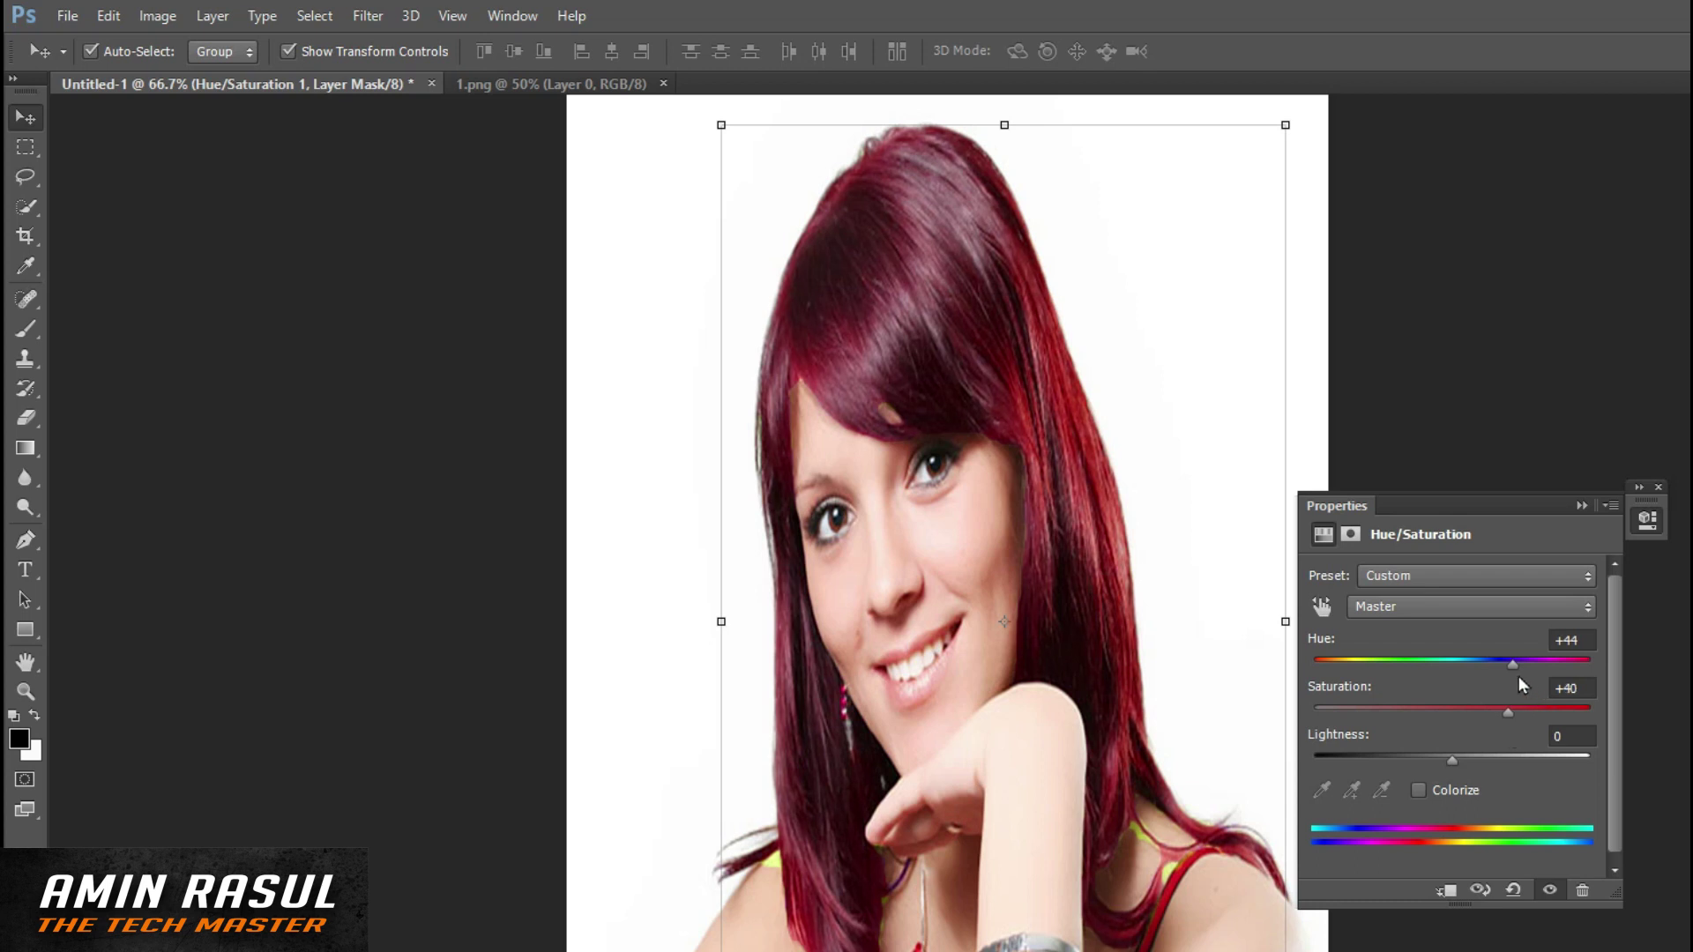
mouse_move(1516, 668)
mouse_down()
mouse_move(1548, 663)
mouse_move(1442, 663)
mouse_move(1503, 665)
mouse_move(1427, 718)
mouse_up()
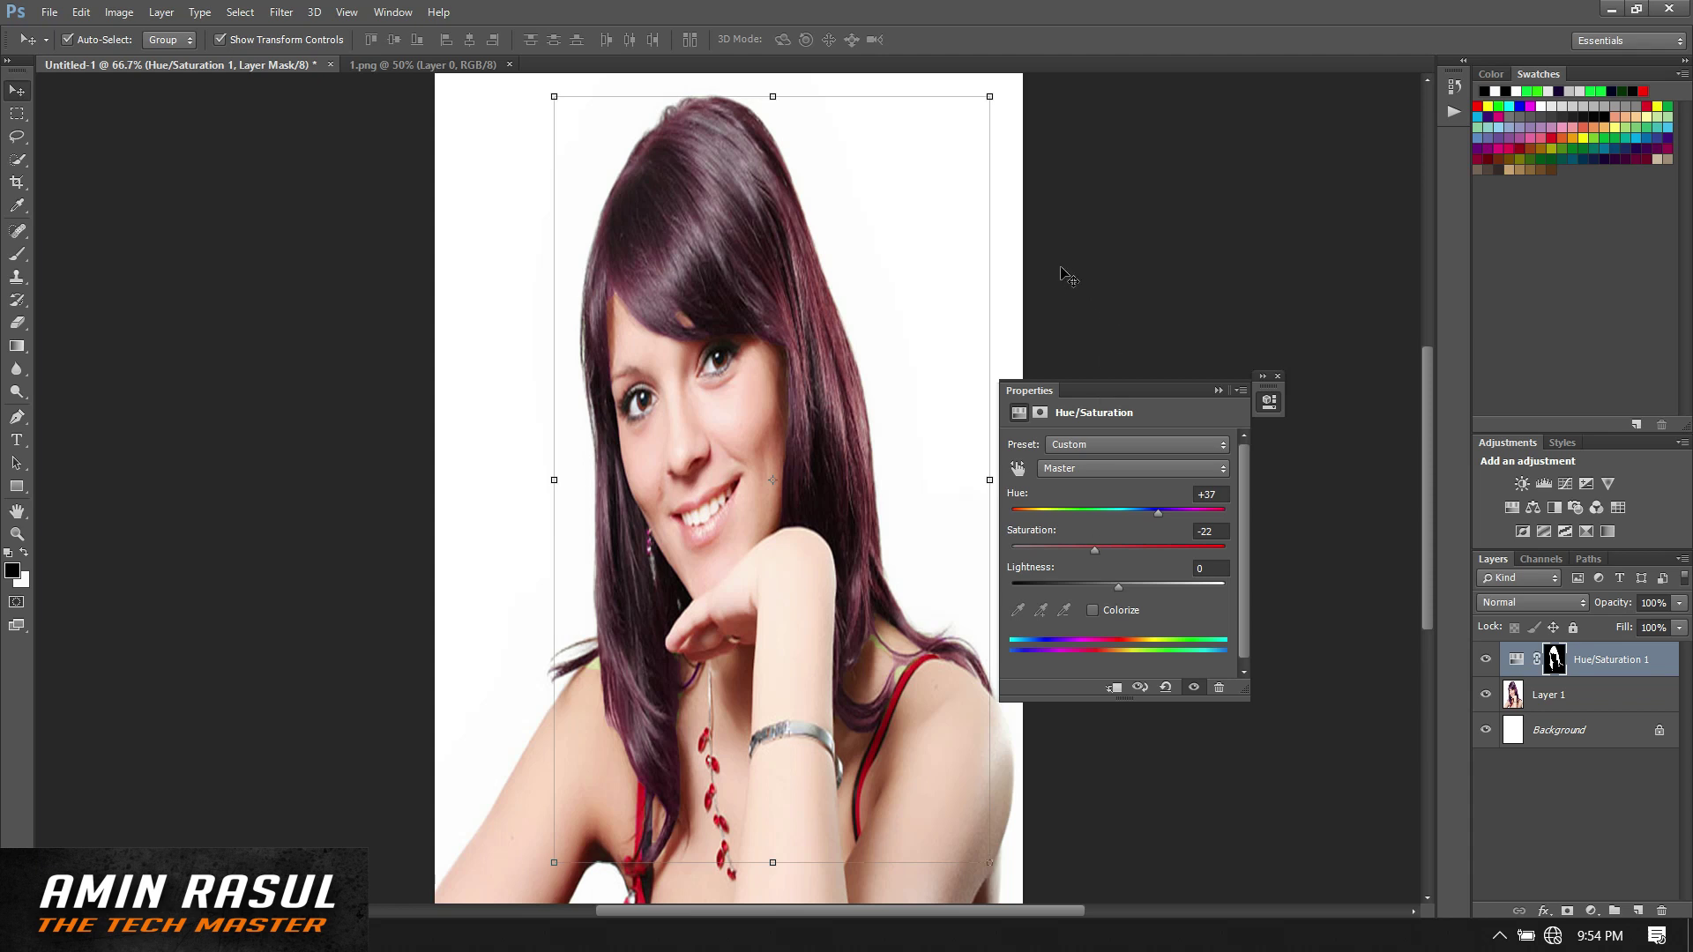
Step: Collapse the Properties panel and cancel an accidental Free Transform
click(1222, 391)
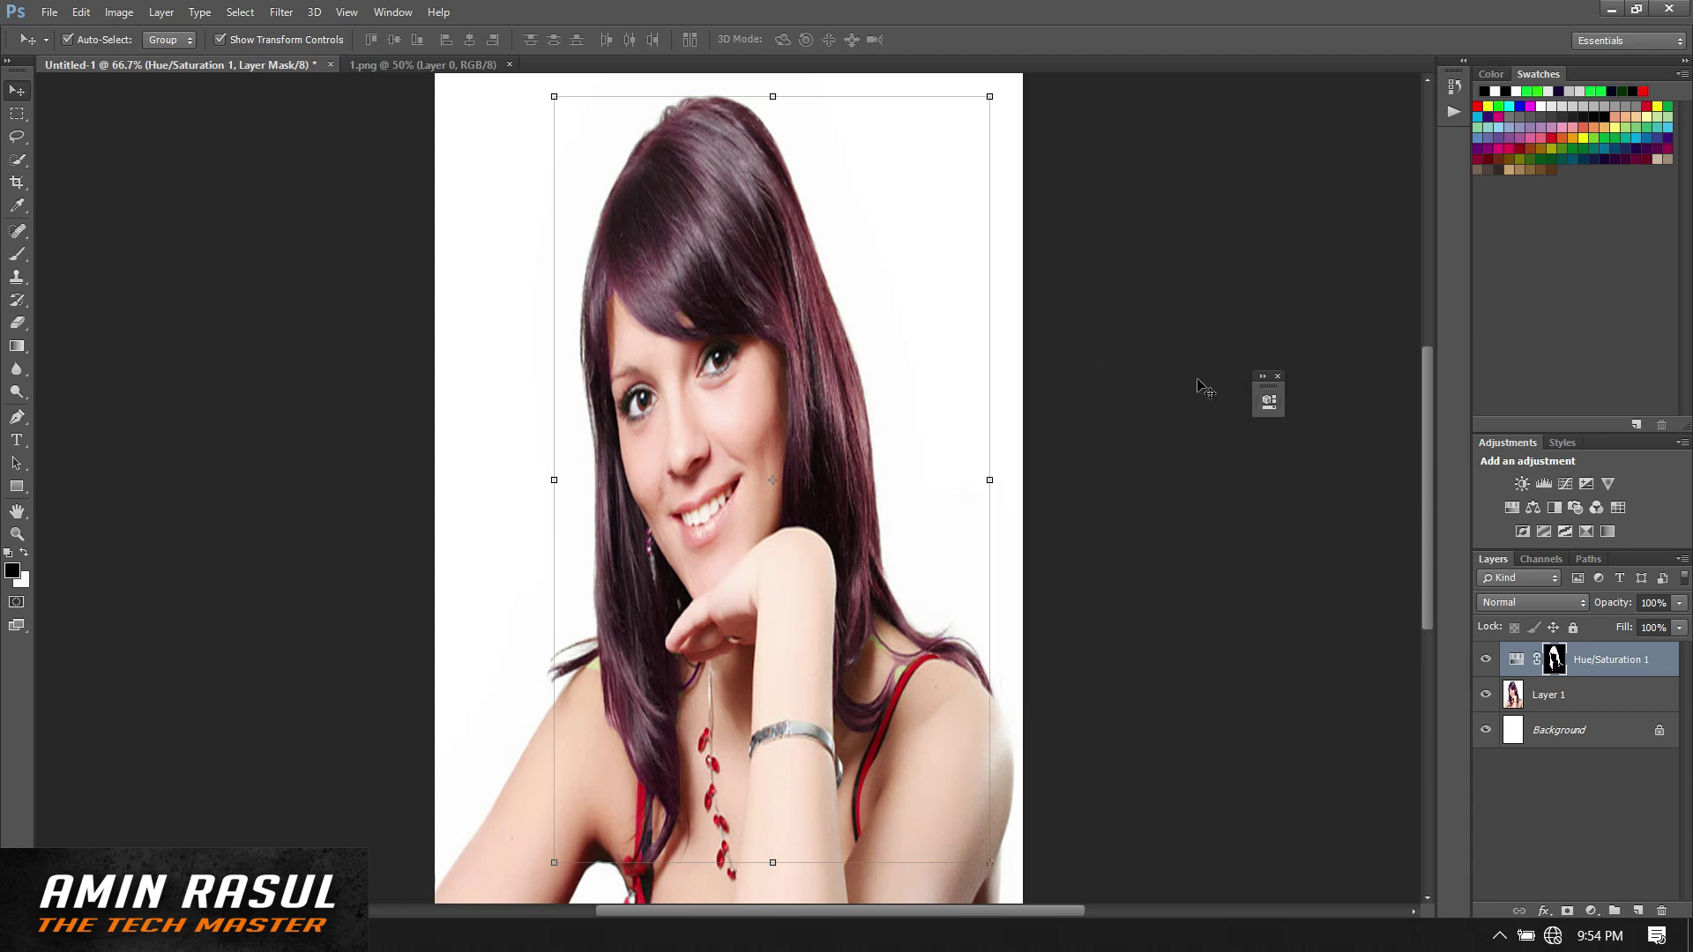
key(ctrl+t)
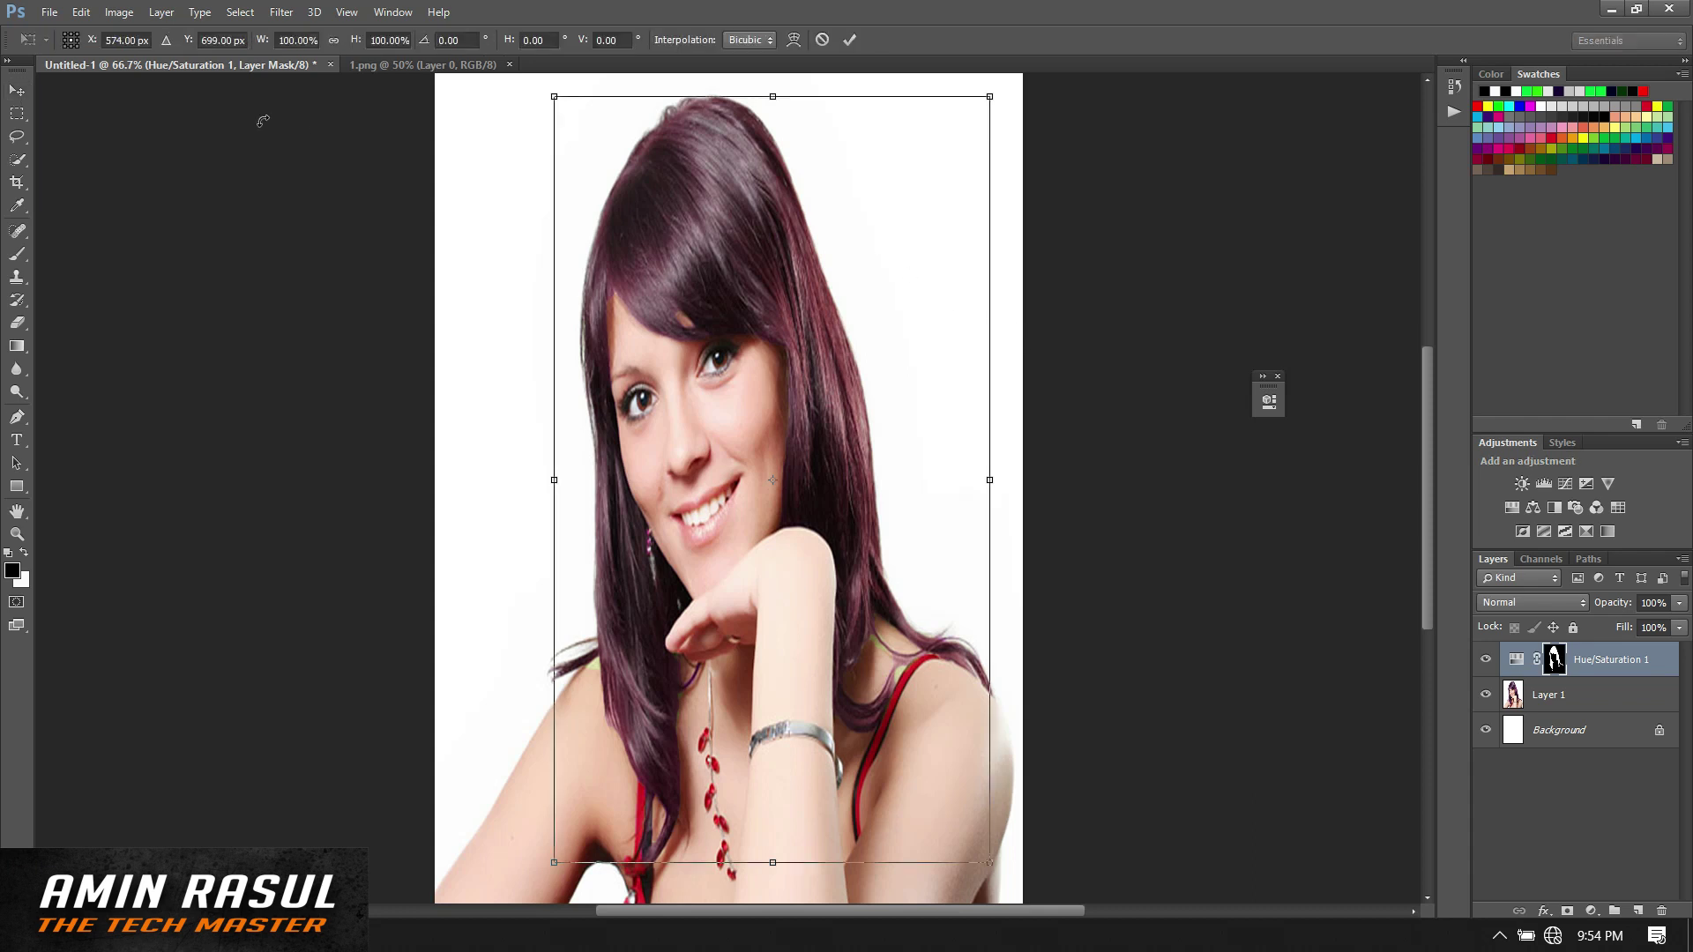
click(18, 90)
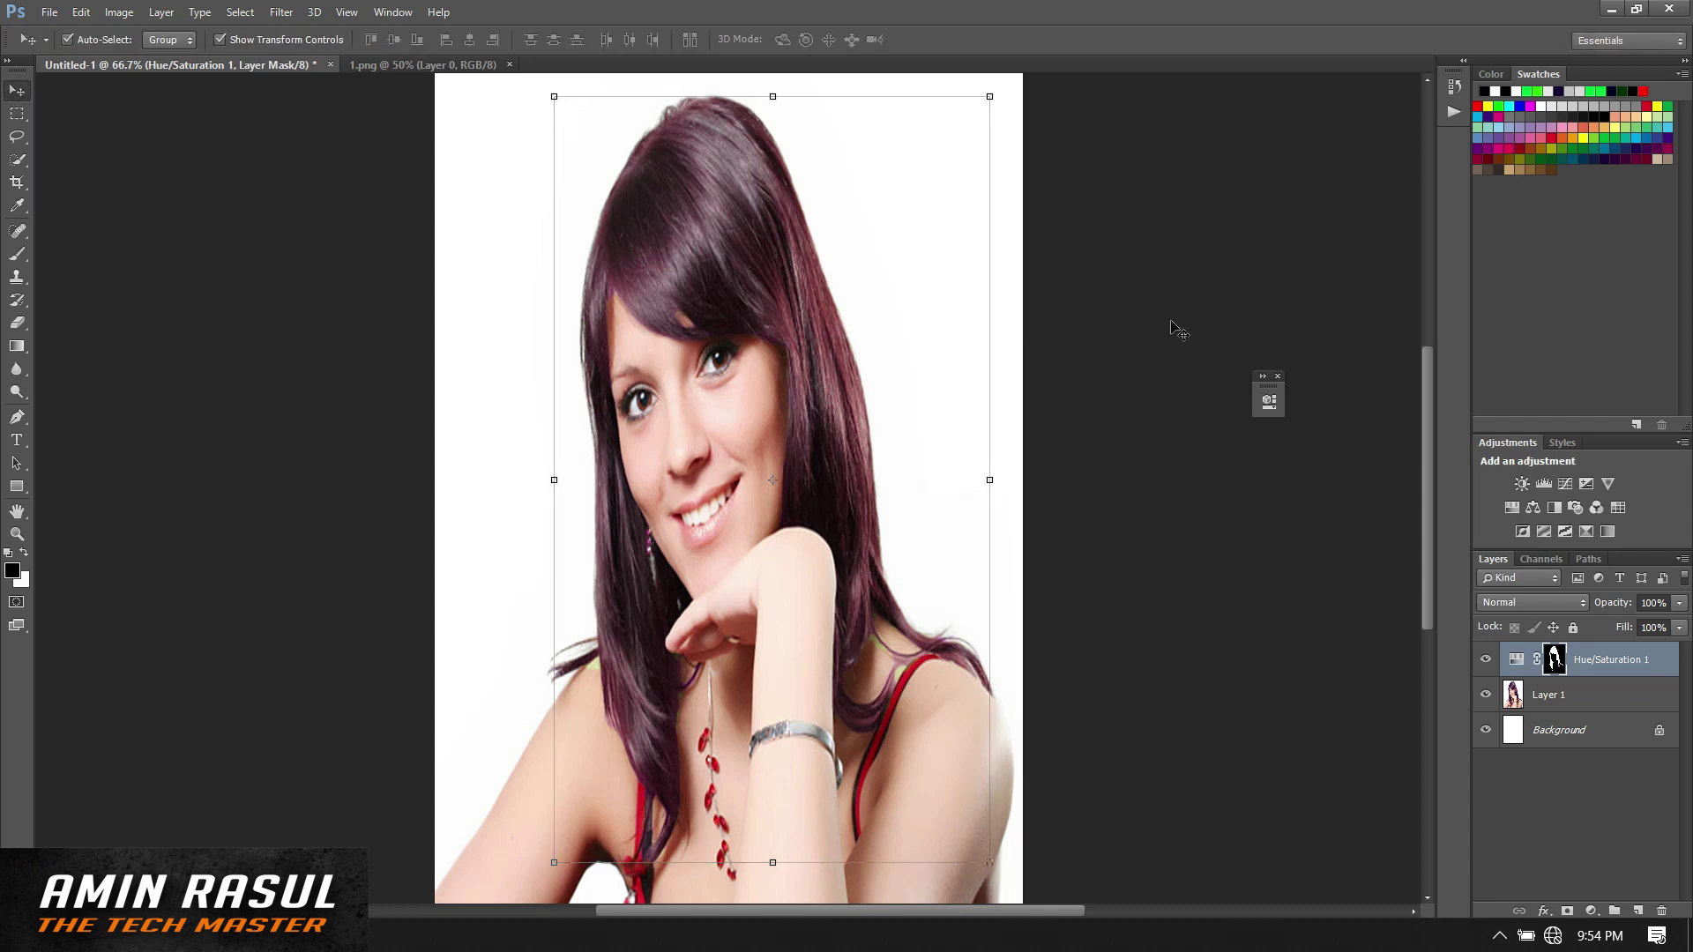
Step: Add a Curves 1 layer bowed below the diagonal to darken shadows and midtones
click(1277, 377)
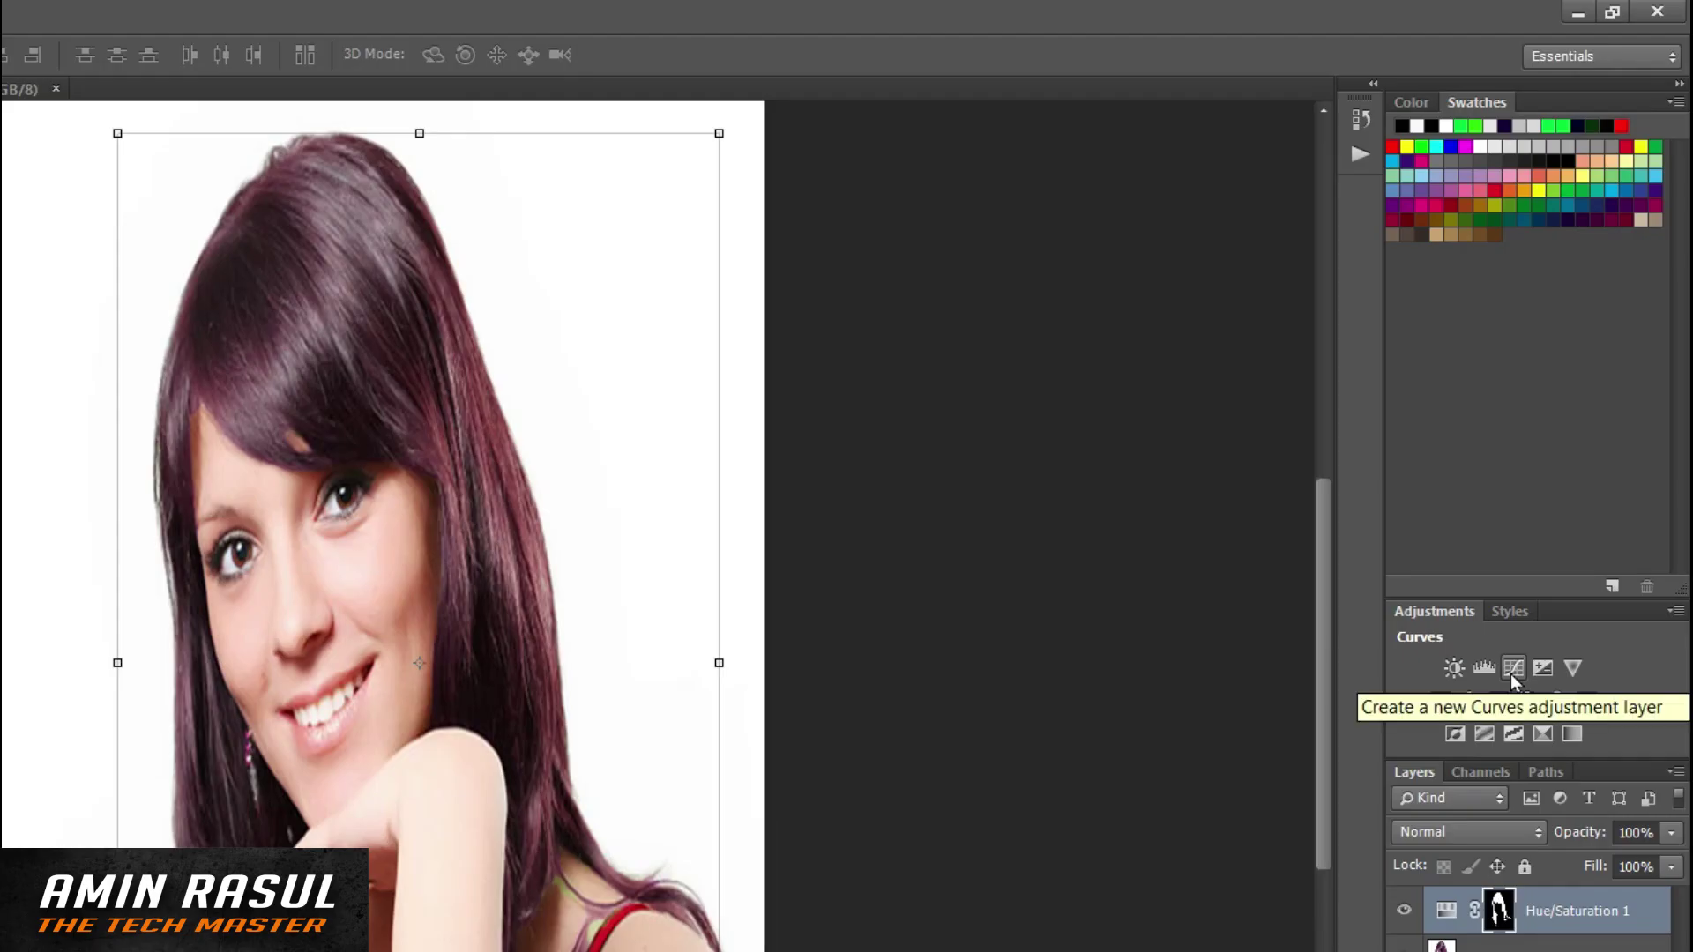
click(1565, 487)
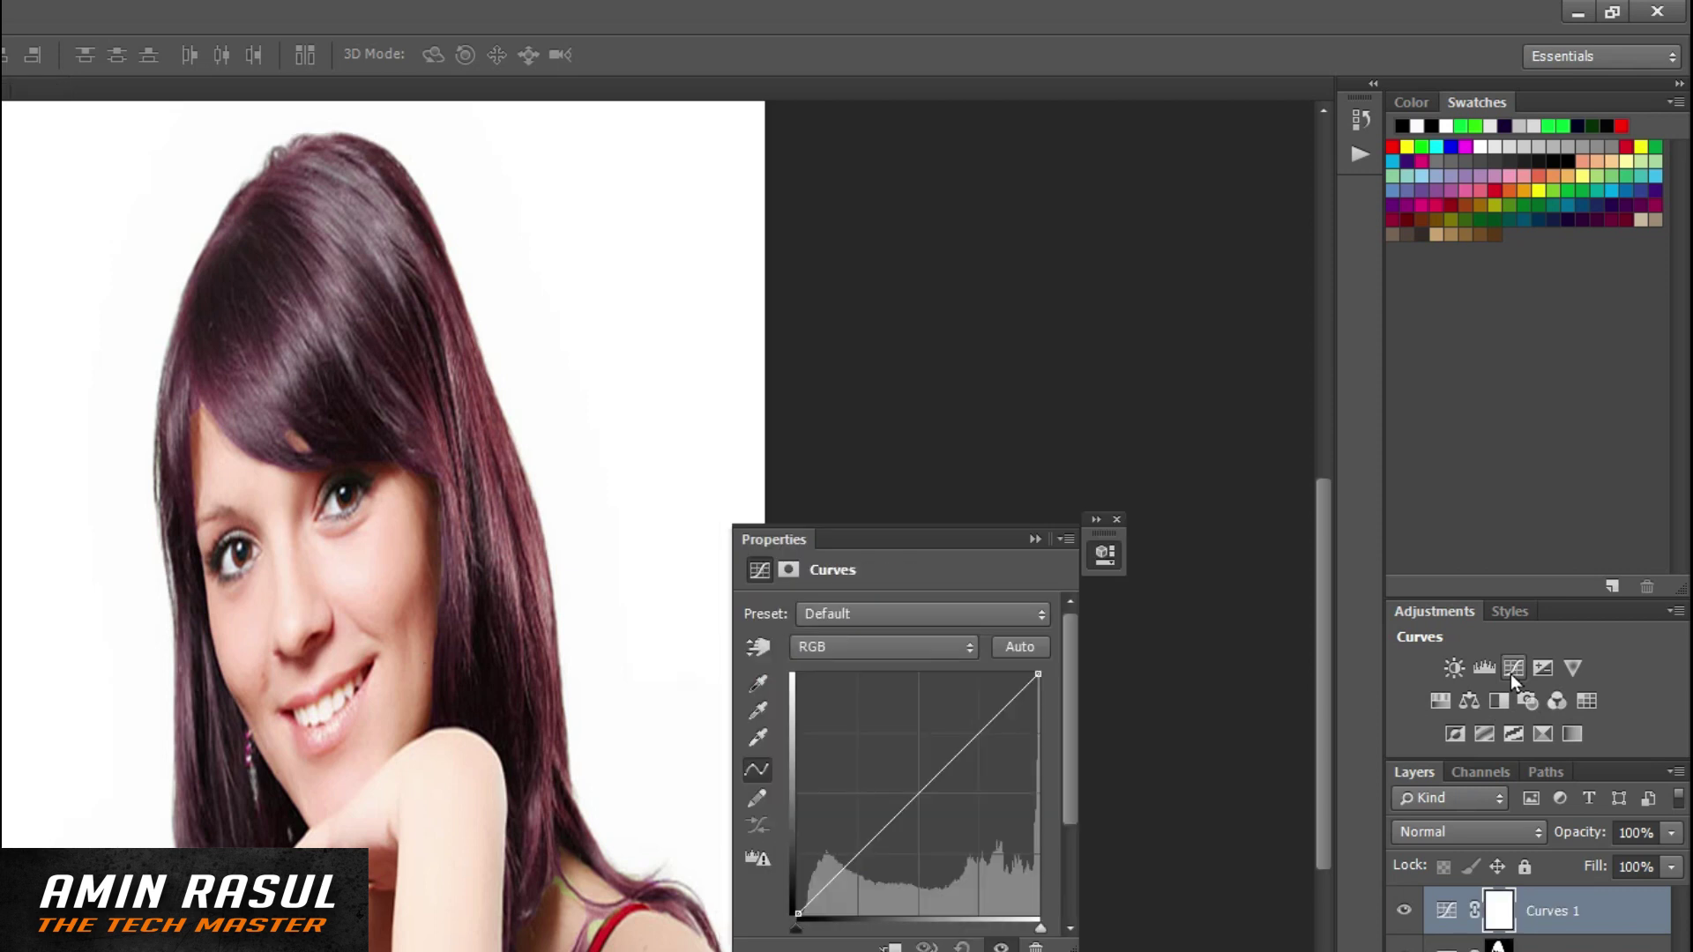
drag(814, 897, 820, 898)
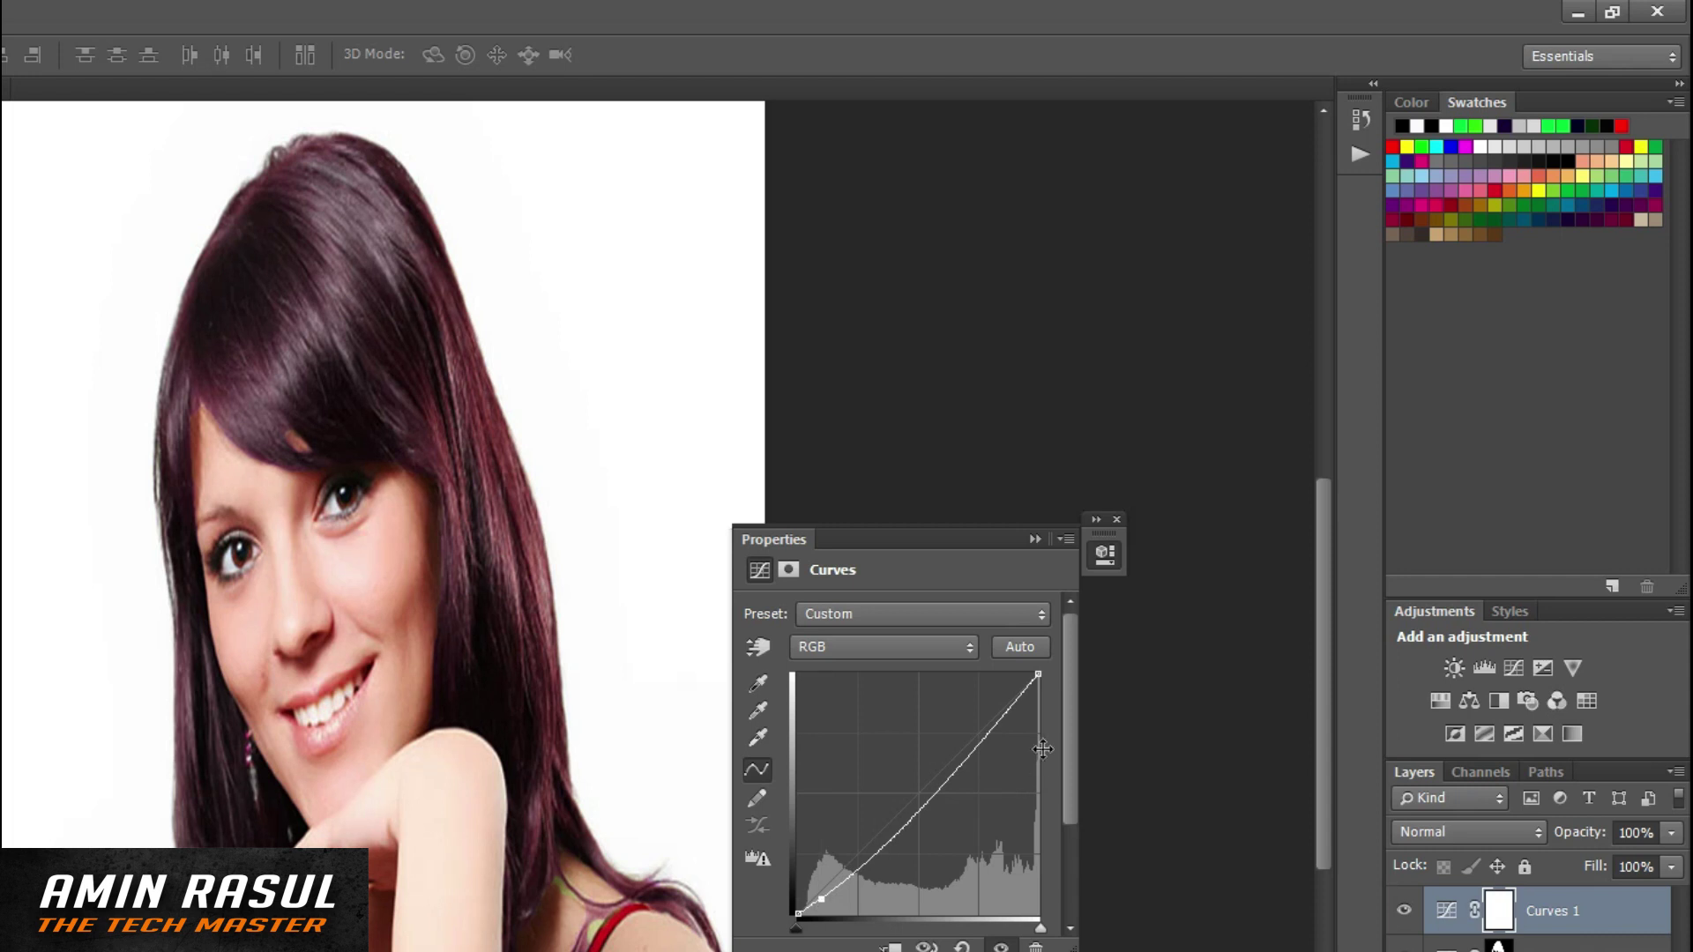
drag(1001, 729, 992, 724)
drag(824, 899, 832, 892)
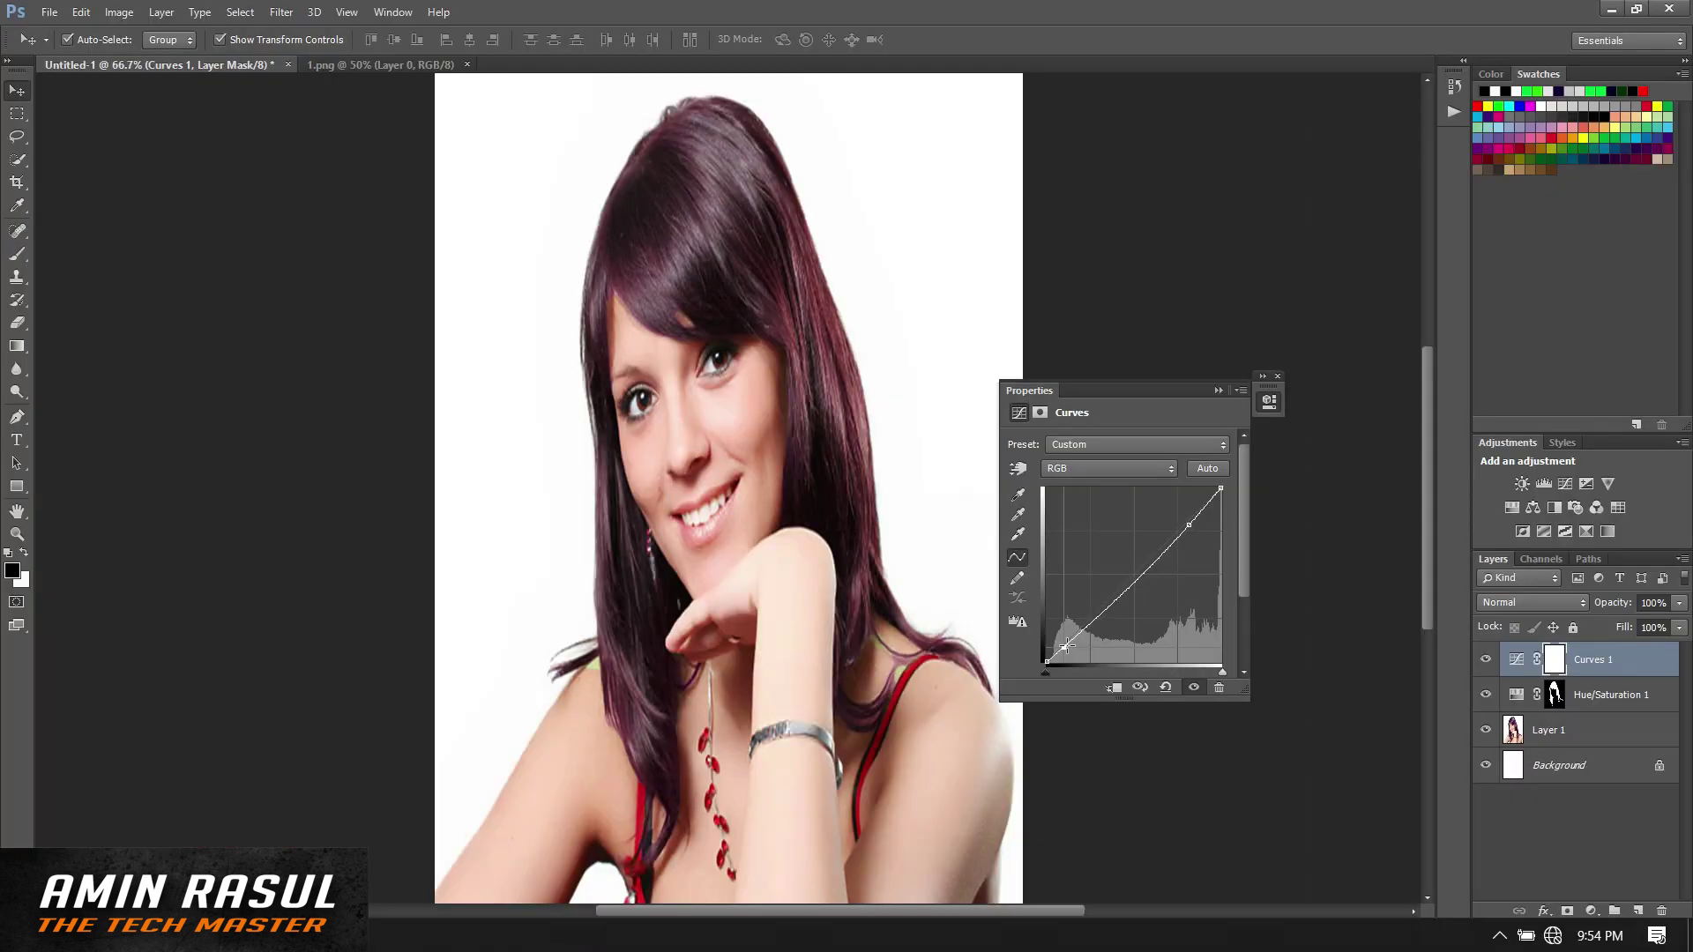
click(1278, 375)
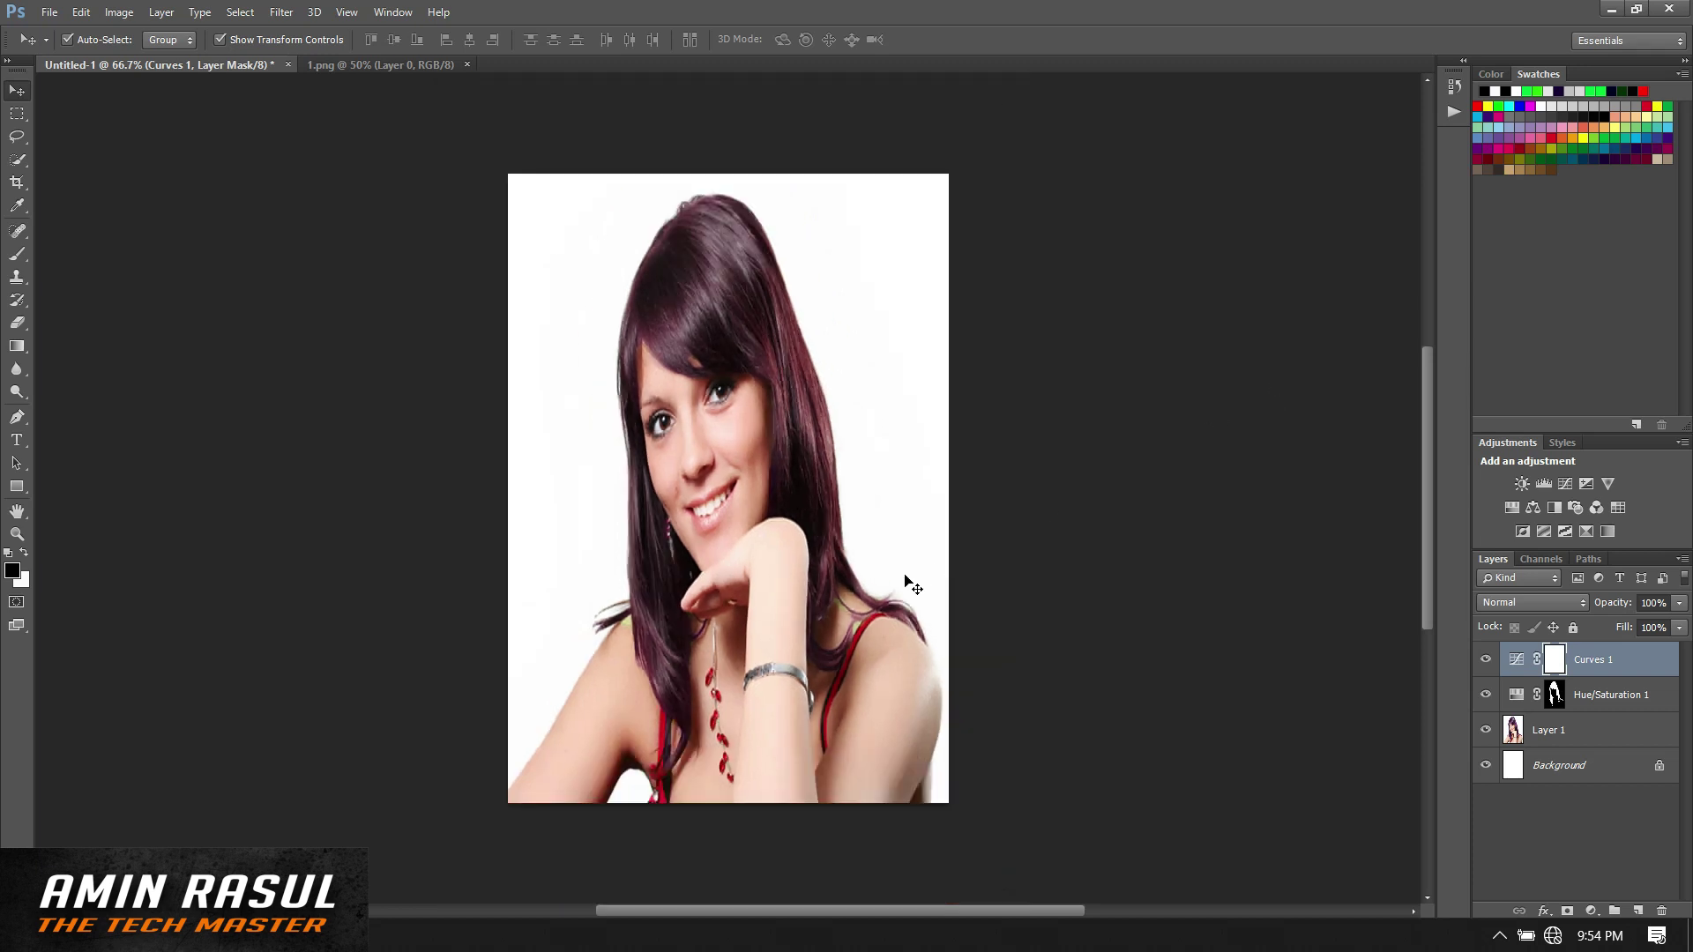
Step: Switch to Full Screen Mode to present the burgundy-haired portrait on black
key(f)
key(f)
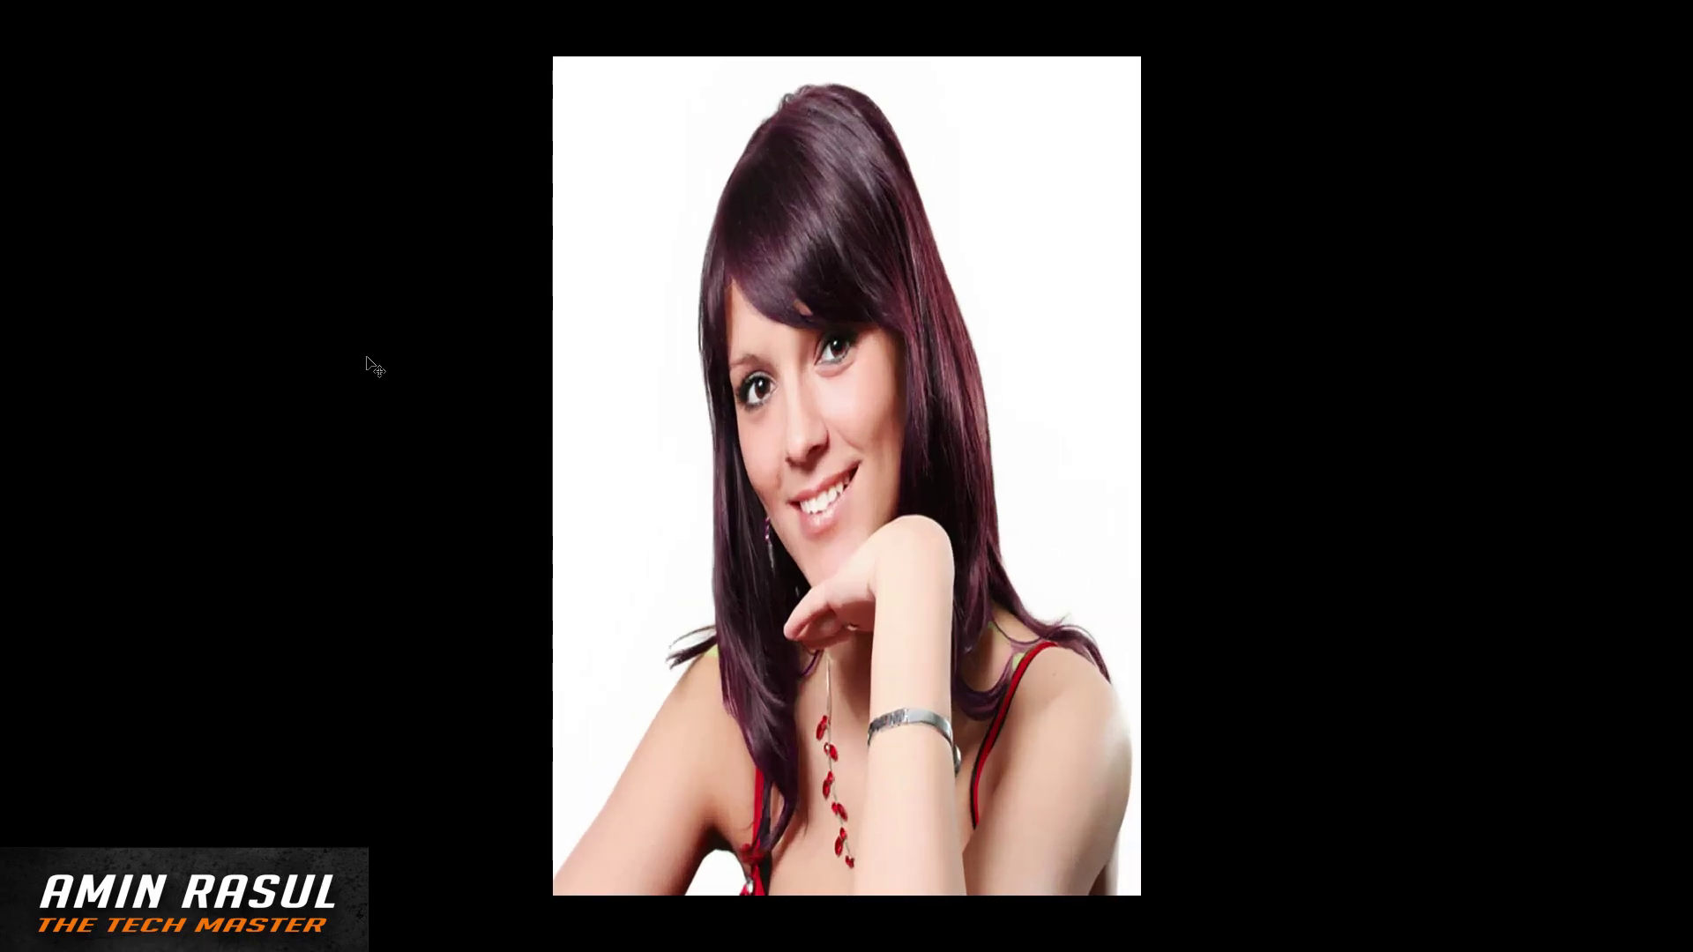